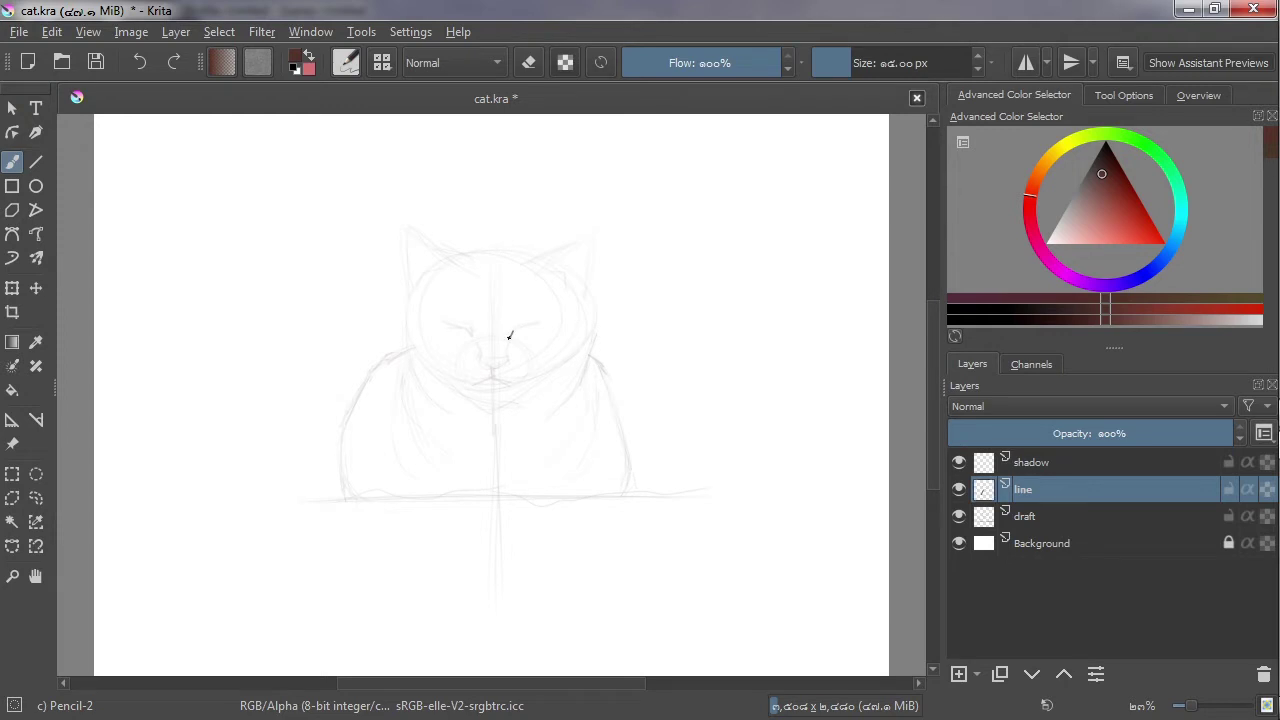
Ink the cat's closed eyes and nose over the sketch on the line layer with Pencil-2.
{"action": "left_click_drag", "start_coordinate": [510, 336], "coordinate": [536, 324]}
{"action": "mouse_move", "coordinate": [470, 334]}
{"action": "left_mouse_down"}
{"action": "mouse_move", "coordinate": [450, 324]}
{"action": "mouse_move", "coordinate": [466, 330]}
{"action": "left_mouse_up"}
{"action": "left_click_drag", "start_coordinate": [508, 348], "coordinate": [512, 332]}
{"action": "left_click_drag", "start_coordinate": [483, 362], "coordinate": [488, 365]}
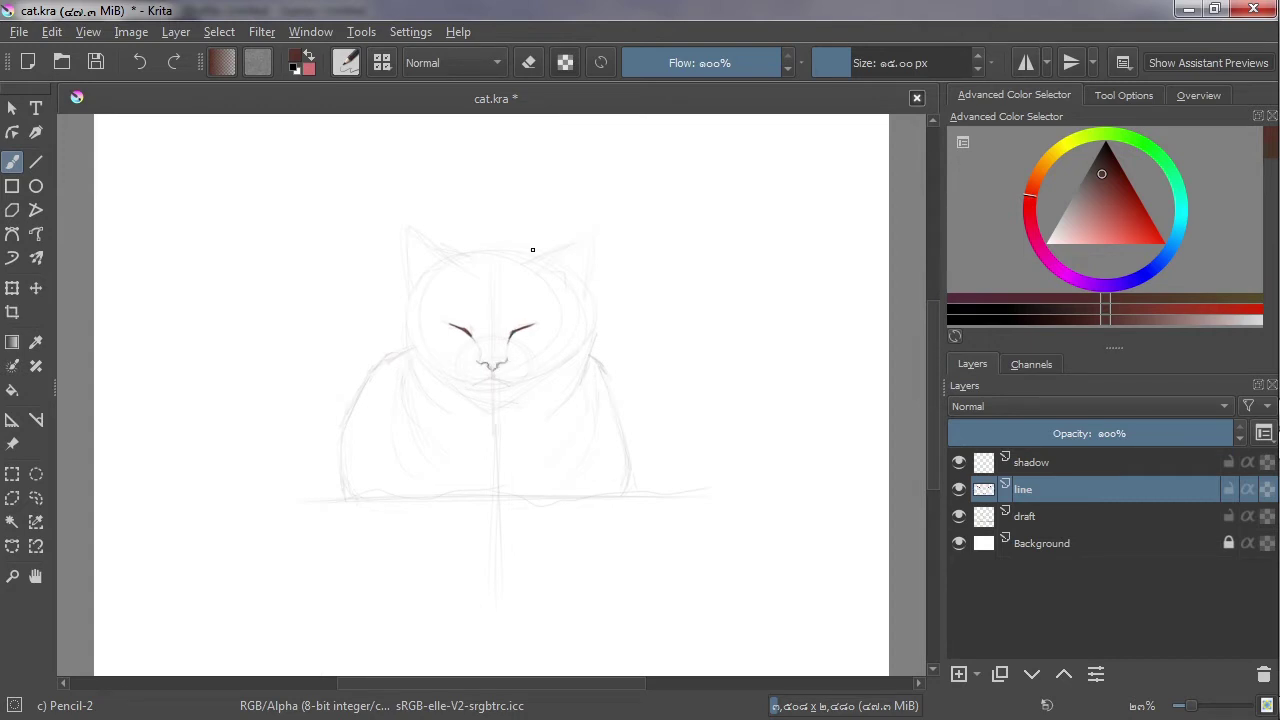
{"action": "left_click_drag", "start_coordinate": [480, 348], "coordinate": [486, 364]}
{"action": "left_click_drag", "start_coordinate": [494, 364], "coordinate": [492, 371]}
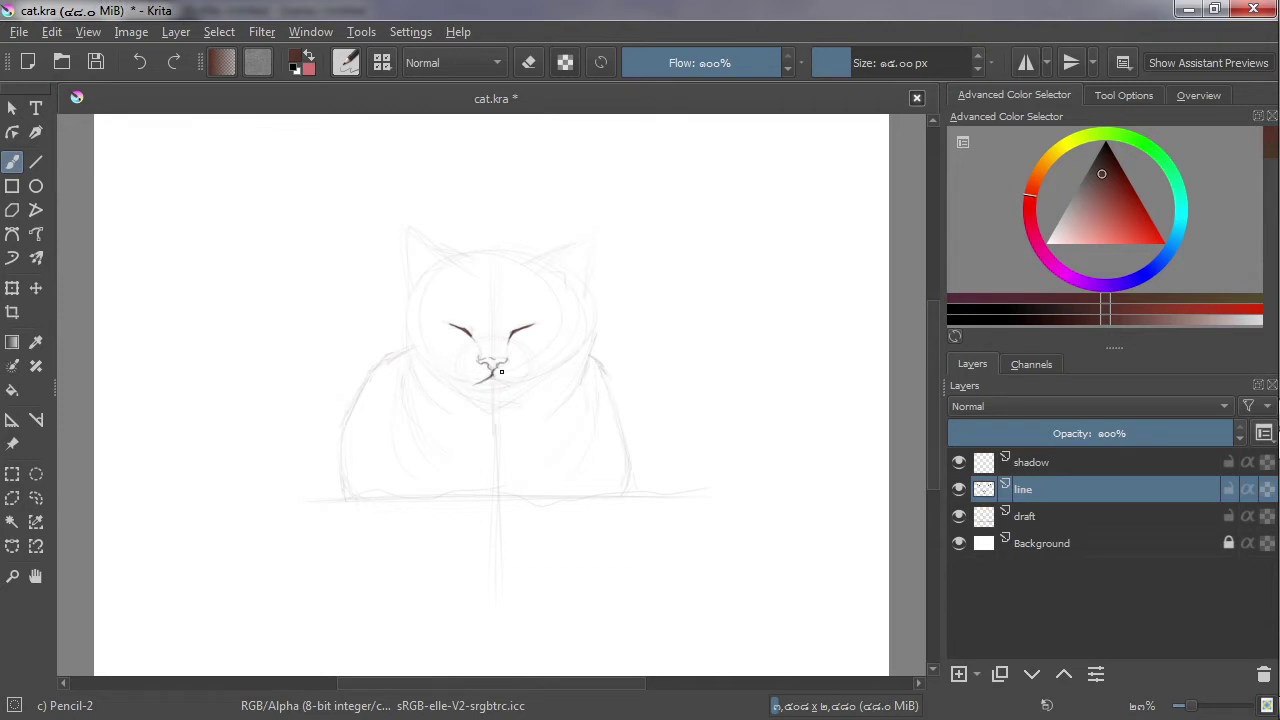
Ink the mouth, muzzle and chin fur, and trace the left side of the face with short fur strokes.
{"action": "left_click_drag", "start_coordinate": [501, 371], "coordinate": [497, 364]}
{"action": "key", "text": "ctrl+z"}
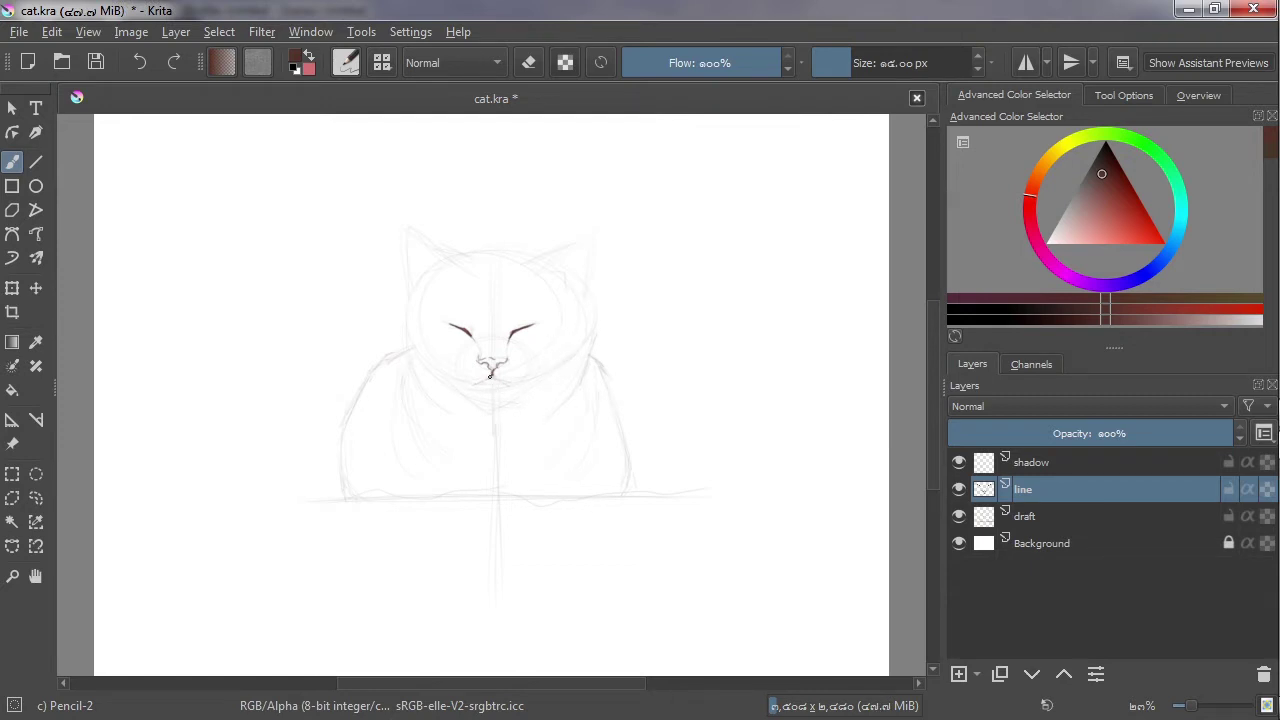
{"action": "mouse_move", "coordinate": [490, 376]}
{"action": "left_mouse_down"}
{"action": "mouse_move", "coordinate": [476, 381]}
{"action": "mouse_move", "coordinate": [508, 382]}
{"action": "left_mouse_up"}
{"action": "key", "text": "ctrl+z"}
{"action": "left_click_drag", "start_coordinate": [439, 379], "coordinate": [481, 402]}
{"action": "mouse_move", "coordinate": [408, 288]}
{"action": "left_mouse_down"}
{"action": "mouse_move", "coordinate": [409, 347]}
{"action": "mouse_move", "coordinate": [426, 374]}
{"action": "left_mouse_up"}
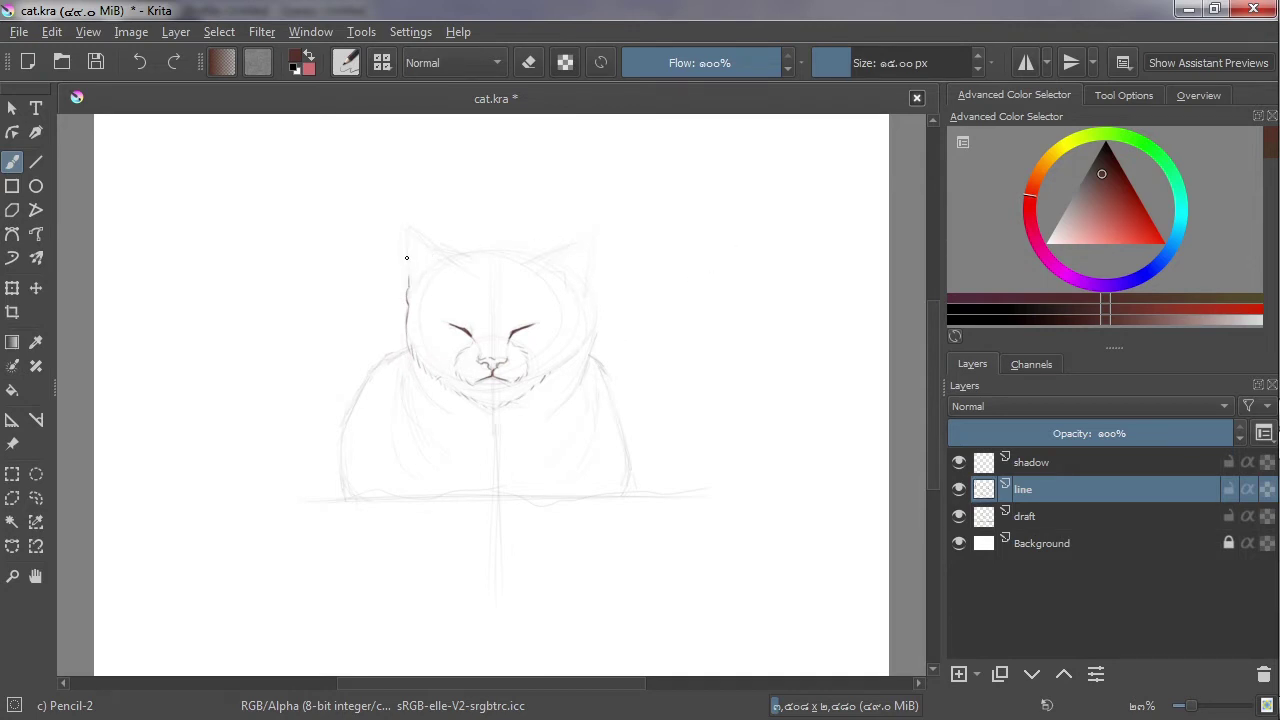
Ink the left ear's outline, including its inner edge and base where it meets the head.
{"action": "left_click_drag", "start_coordinate": [406, 258], "coordinate": [417, 231]}
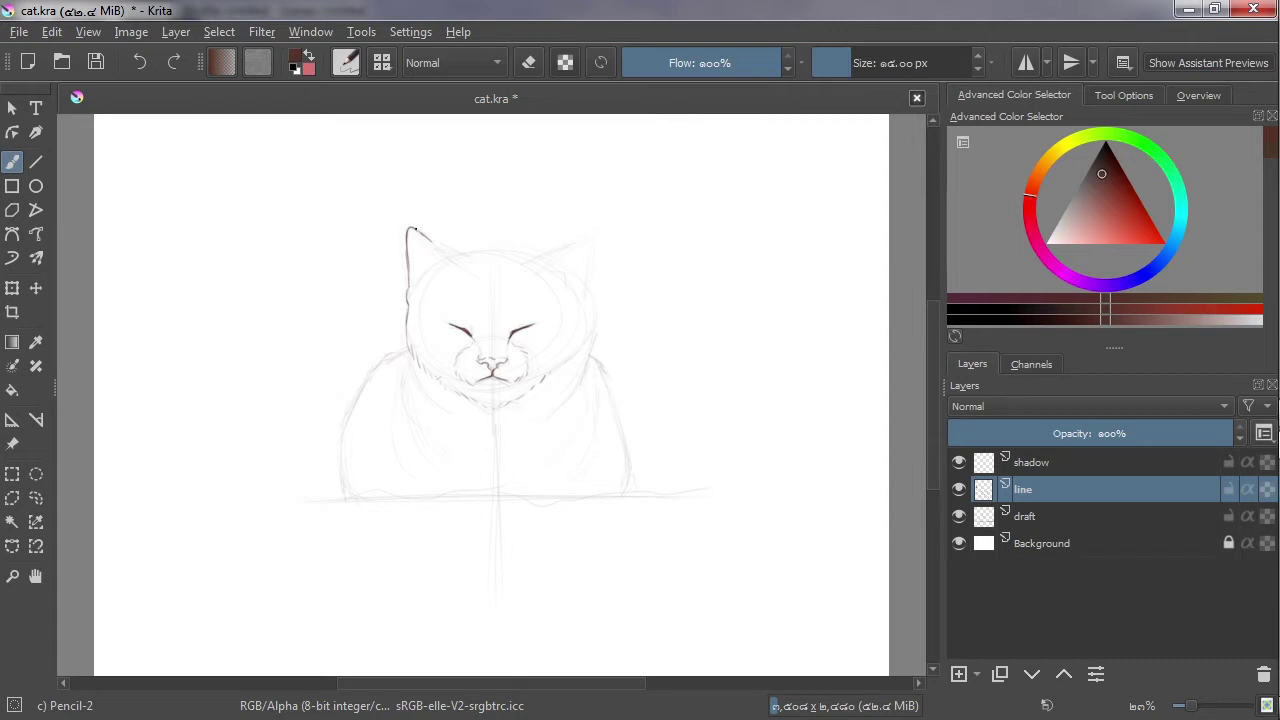
{"action": "left_click_drag", "start_coordinate": [414, 229], "coordinate": [465, 280]}
{"action": "left_click_drag", "start_coordinate": [442, 249], "coordinate": [462, 258]}
{"action": "left_click_drag", "start_coordinate": [419, 282], "coordinate": [436, 272]}
Ink the crown line between the ears and the upper edge of the right ear.
{"action": "left_click_drag", "start_coordinate": [502, 251], "coordinate": [571, 246]}
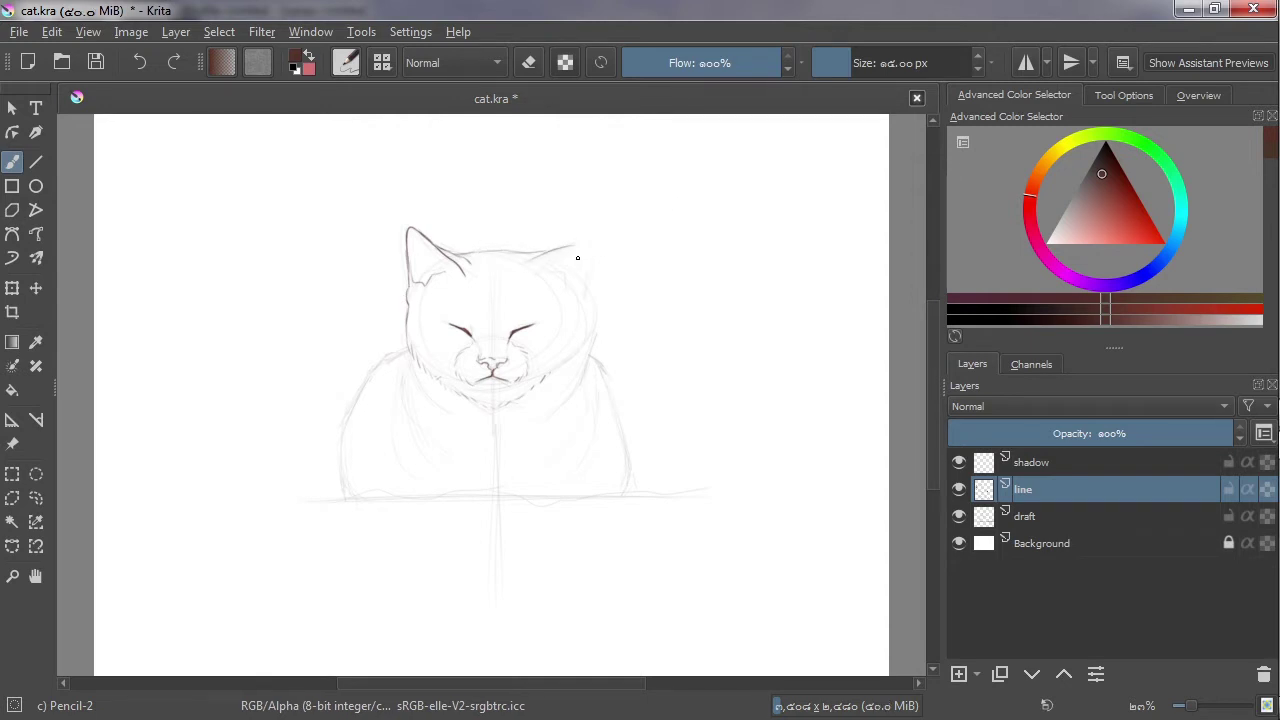
{"action": "key", "text": "ctrl+z"}
{"action": "key", "text": "ctrl+z"}
{"action": "left_click_drag", "start_coordinate": [493, 250], "coordinate": [544, 251]}
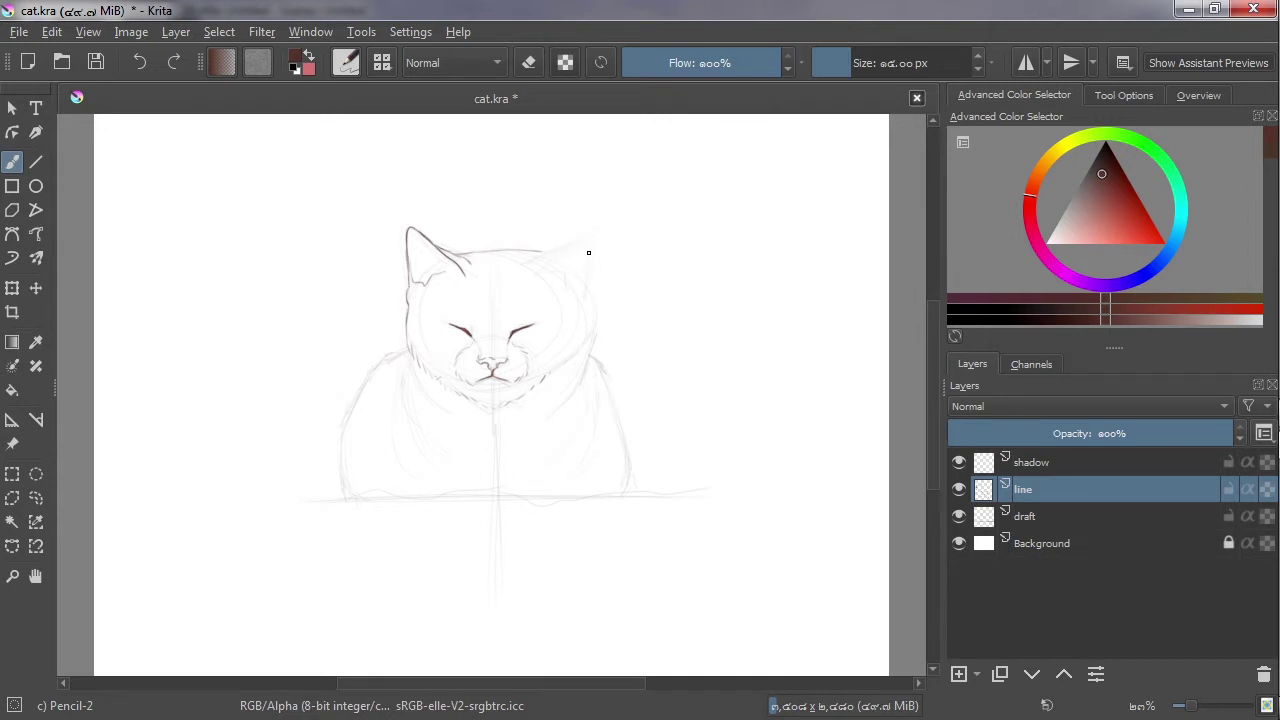
{"action": "left_click_drag", "start_coordinate": [588, 242], "coordinate": [545, 262]}
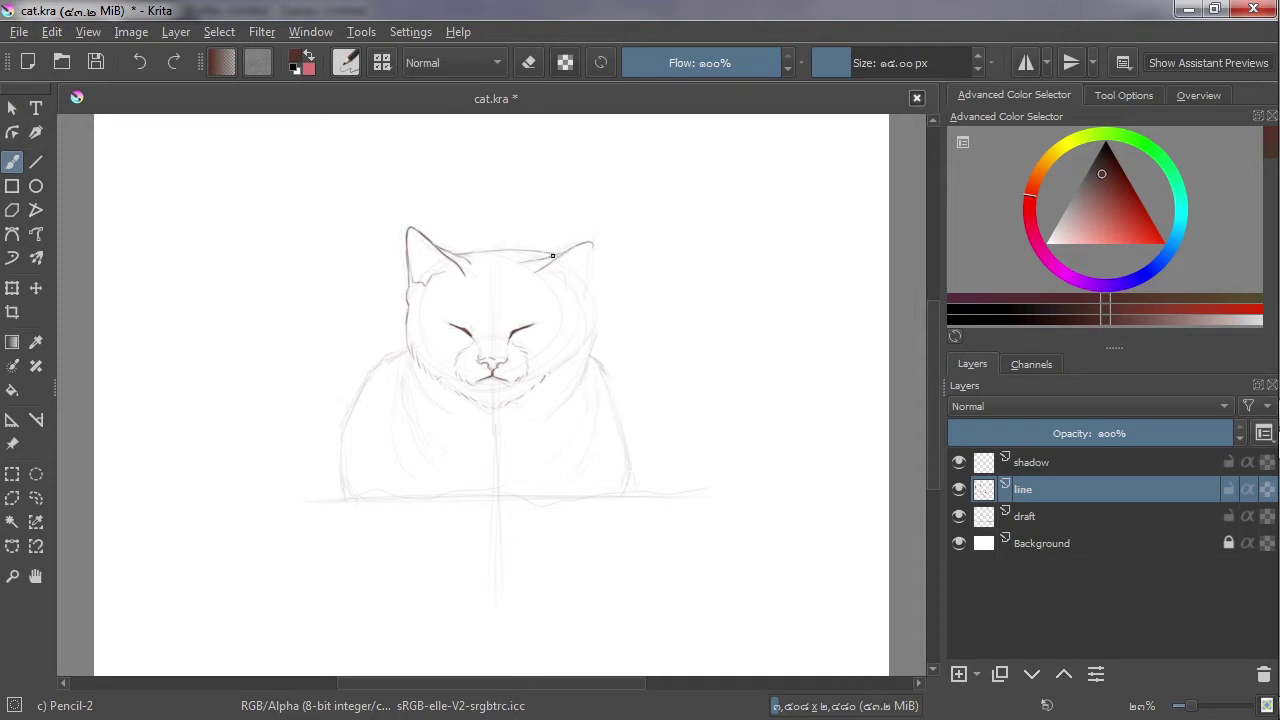
Erase the crown line where it meets the right ear with Eraser Circle and redraw it with Pencil-2.
{"action": "right_click", "coordinate": [604, 231]}
{"action": "left_click", "coordinate": [606, 210]}
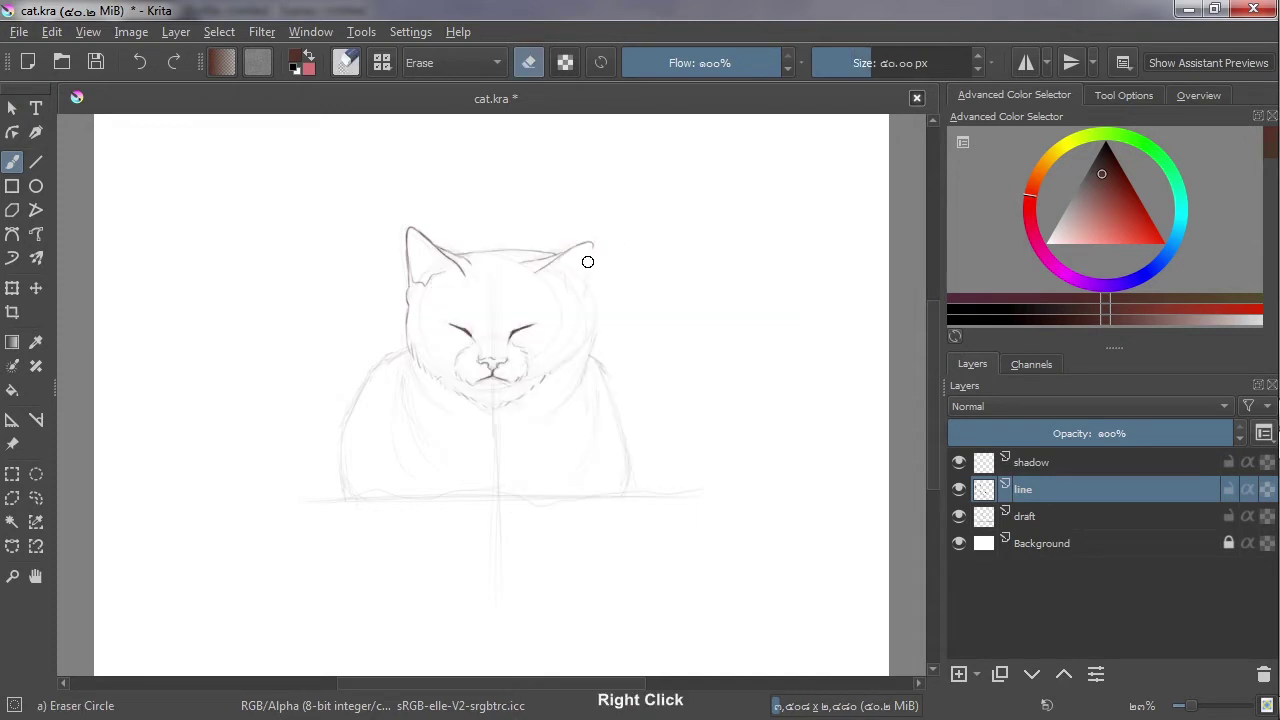
{"action": "right_click", "coordinate": [621, 370]}
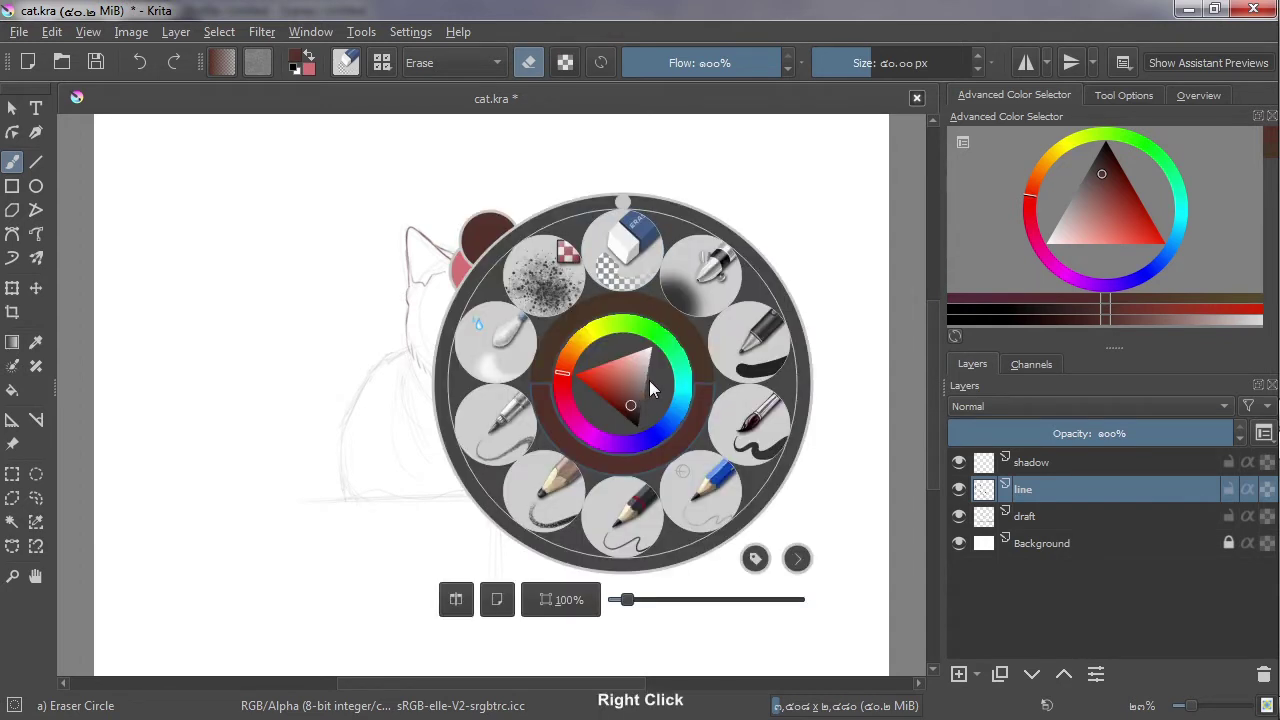
{"action": "left_click", "coordinate": [646, 515]}
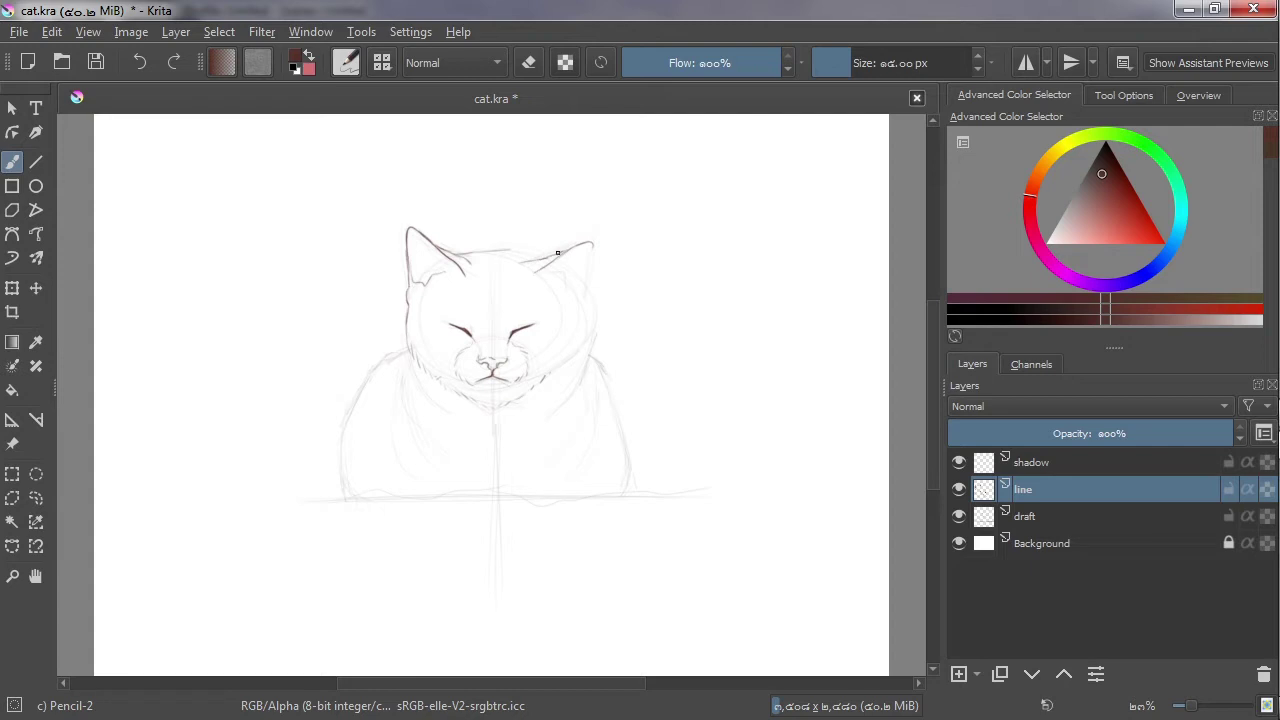
{"action": "mouse_move", "coordinate": [558, 252]}
{"action": "left_mouse_down"}
{"action": "mouse_move", "coordinate": [568, 248]}
{"action": "mouse_move", "coordinate": [549, 253]}
{"action": "left_mouse_up"}
{"action": "key", "text": "ctrl+z"}
{"action": "right_click", "coordinate": [631, 260]}
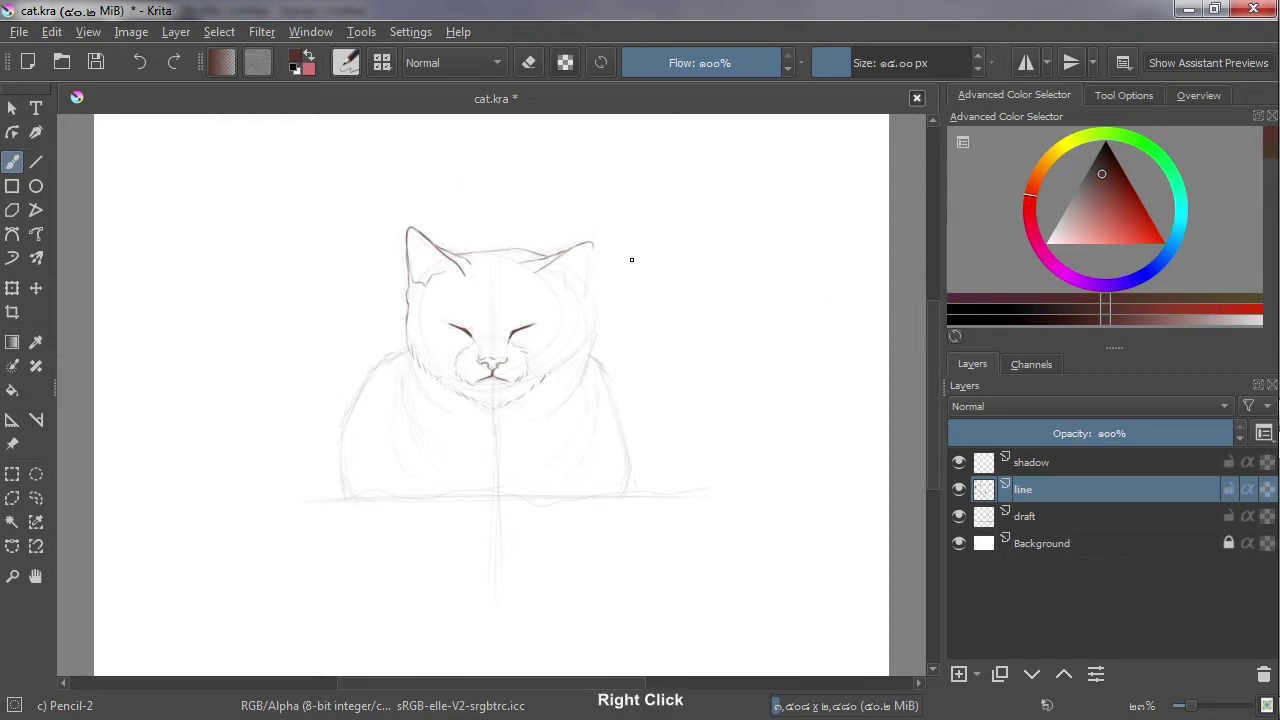
{"action": "left_click", "coordinate": [531, 257]}
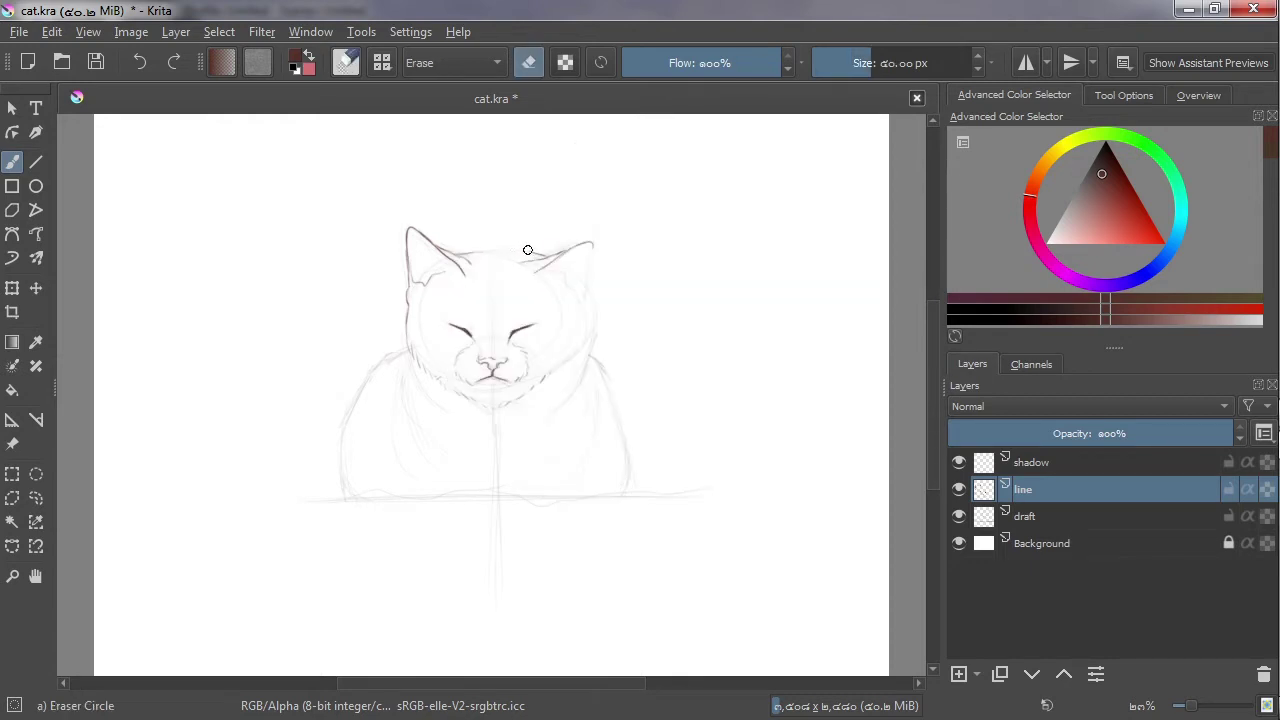
{"action": "right_click", "coordinate": [611, 328]}
{"action": "left_click", "coordinate": [619, 462]}
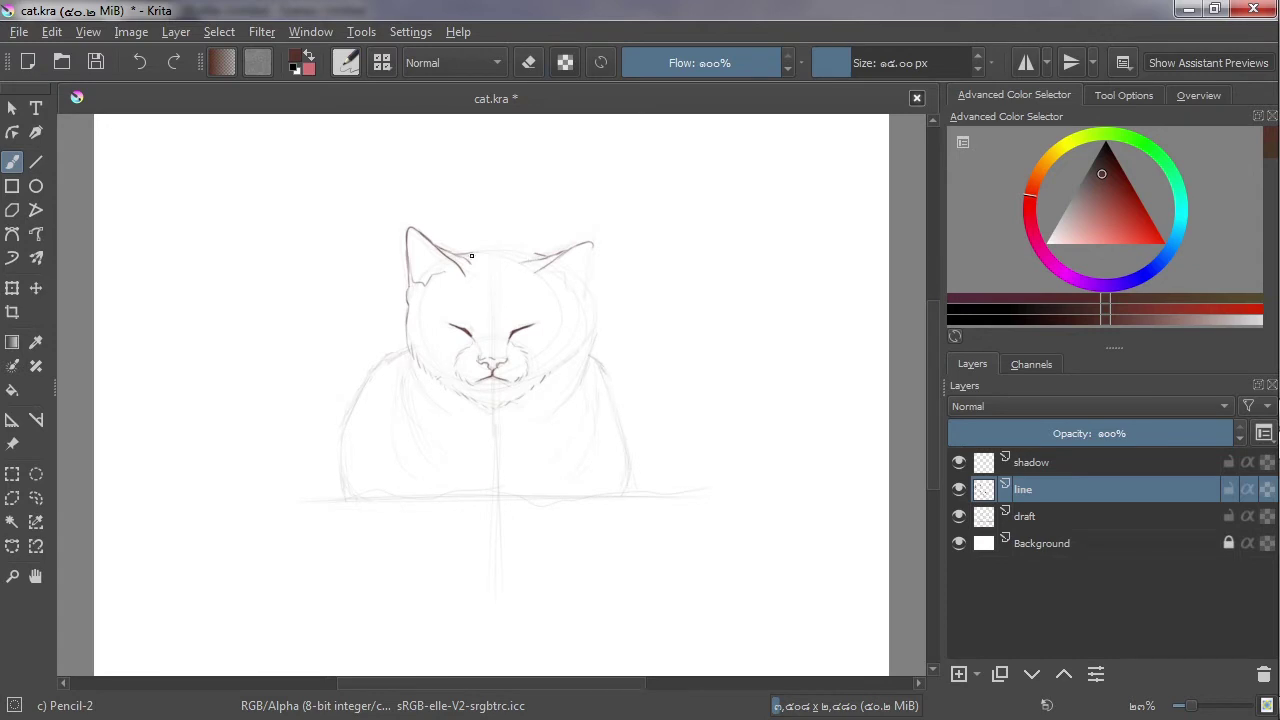
{"action": "left_click_drag", "start_coordinate": [479, 251], "coordinate": [504, 251]}
Ink the right ear's outer edge, the right cheek and the fur strokes around the neck.
{"action": "left_click_drag", "start_coordinate": [591, 247], "coordinate": [587, 335]}
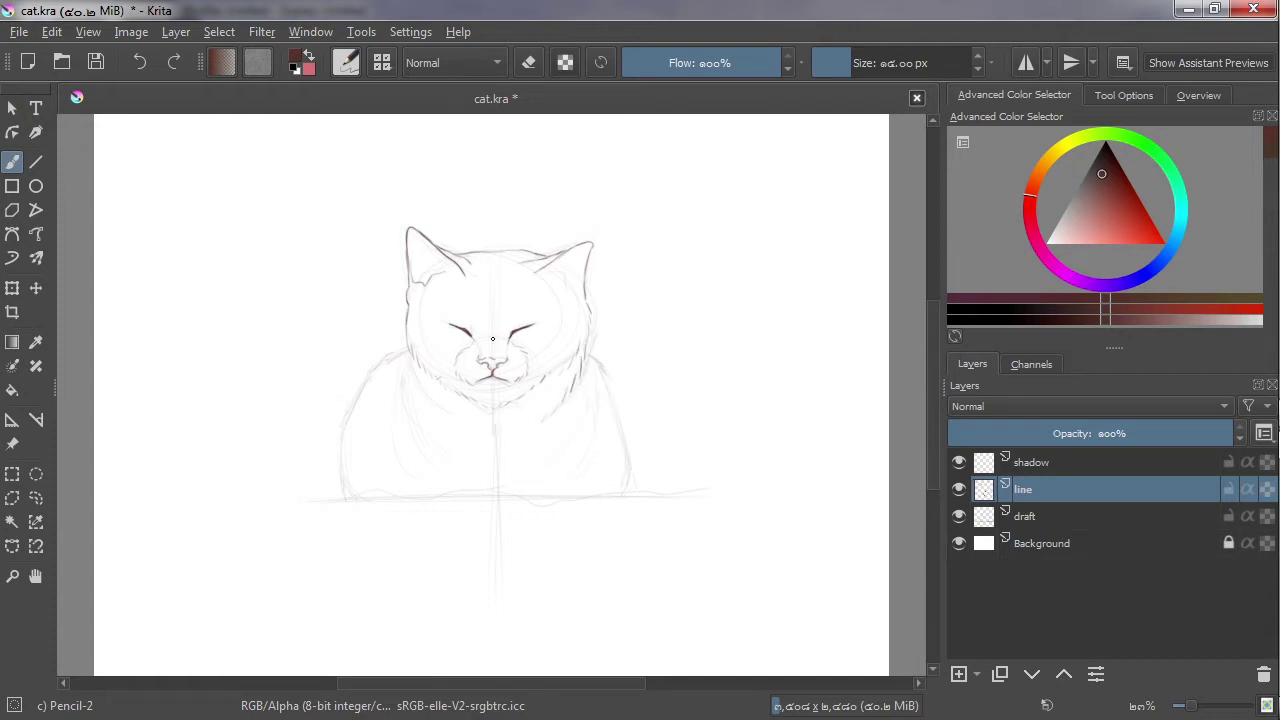
{"action": "left_click_drag", "start_coordinate": [409, 363], "coordinate": [440, 412]}
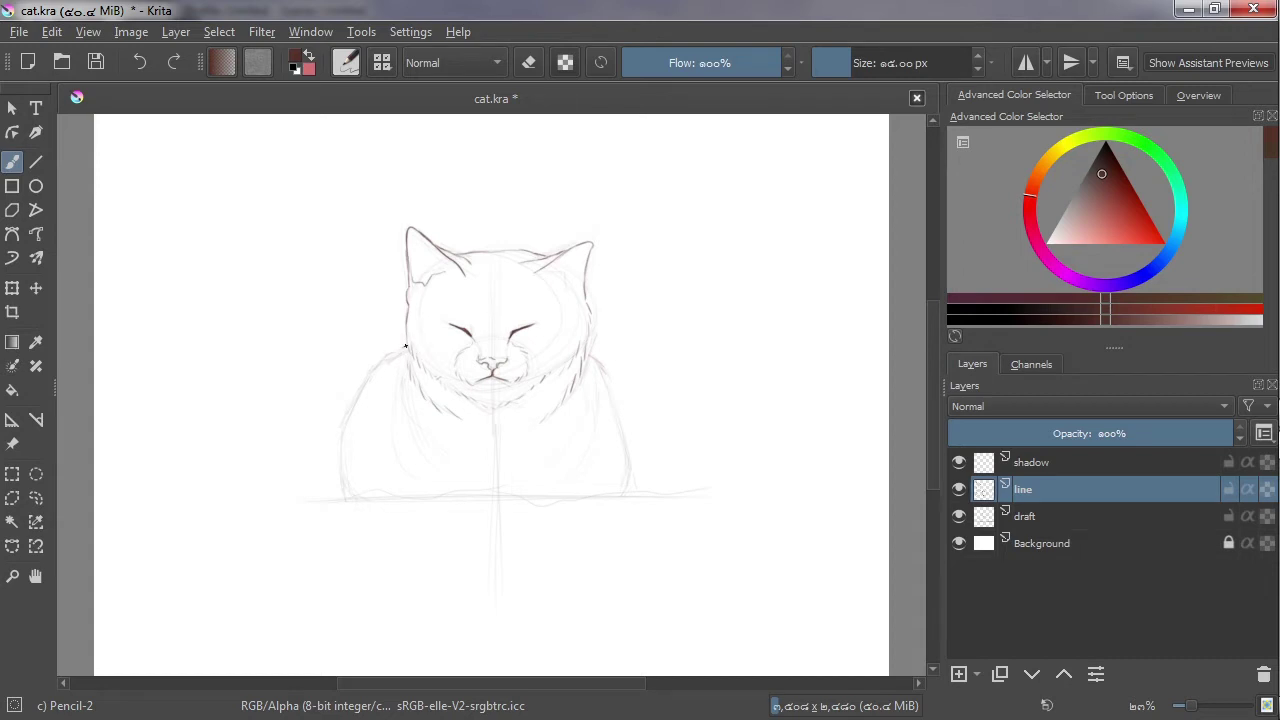
Ink both sides of the body, the wavy ground line and the fur strokes on the chest.
{"action": "mouse_move", "coordinate": [406, 343]}
{"action": "left_mouse_down"}
{"action": "mouse_move", "coordinate": [379, 360]}
{"action": "mouse_move", "coordinate": [395, 349]}
{"action": "mouse_move", "coordinate": [345, 425]}
{"action": "mouse_move", "coordinate": [350, 501]}
{"action": "mouse_move", "coordinate": [492, 487]}
{"action": "mouse_move", "coordinate": [710, 494]}
{"action": "left_mouse_up"}
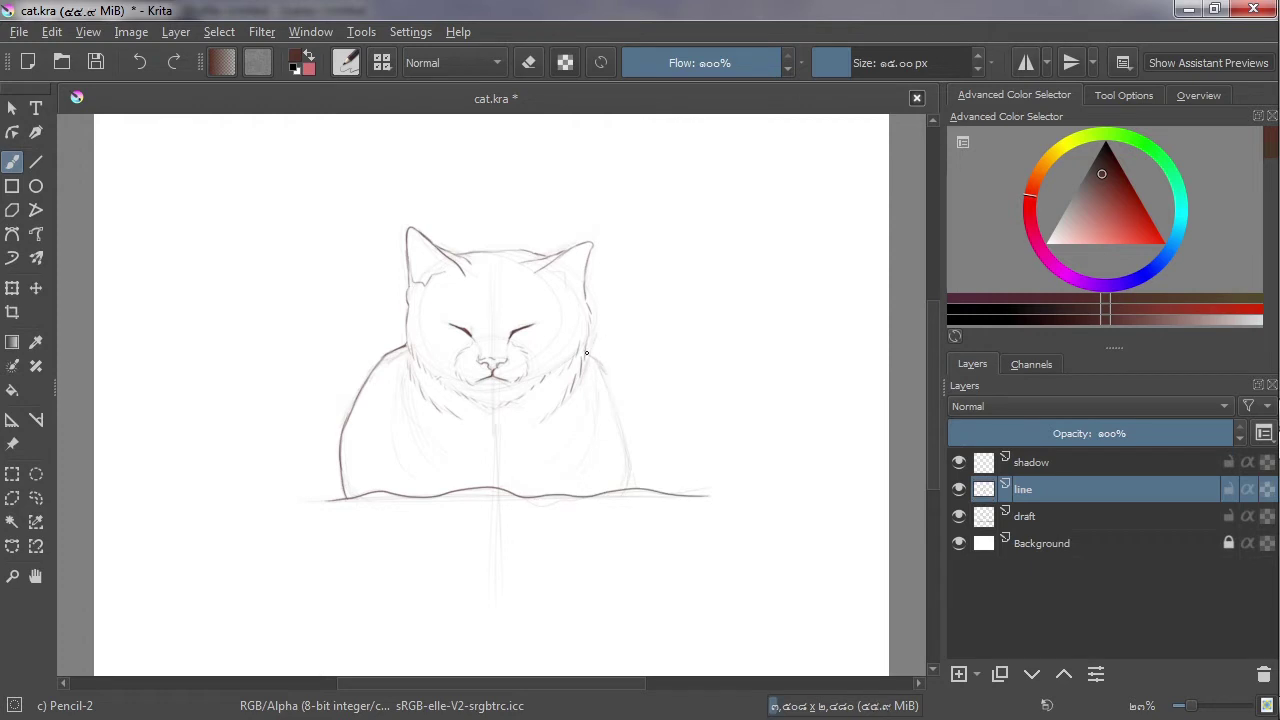
{"action": "mouse_move", "coordinate": [587, 353]}
{"action": "left_mouse_down"}
{"action": "mouse_move", "coordinate": [608, 380]}
{"action": "mouse_move", "coordinate": [630, 487]}
{"action": "left_mouse_up"}
{"action": "left_click_drag", "start_coordinate": [401, 389], "coordinate": [400, 411]}
{"action": "left_click_drag", "start_coordinate": [370, 444], "coordinate": [360, 454]}
{"action": "key", "text": "ctrl+z"}
Erase the right ear's tip with Eraser Circle and redraw it taller and more pointed with Pencil-2.
{"action": "right_click", "coordinate": [661, 223]}
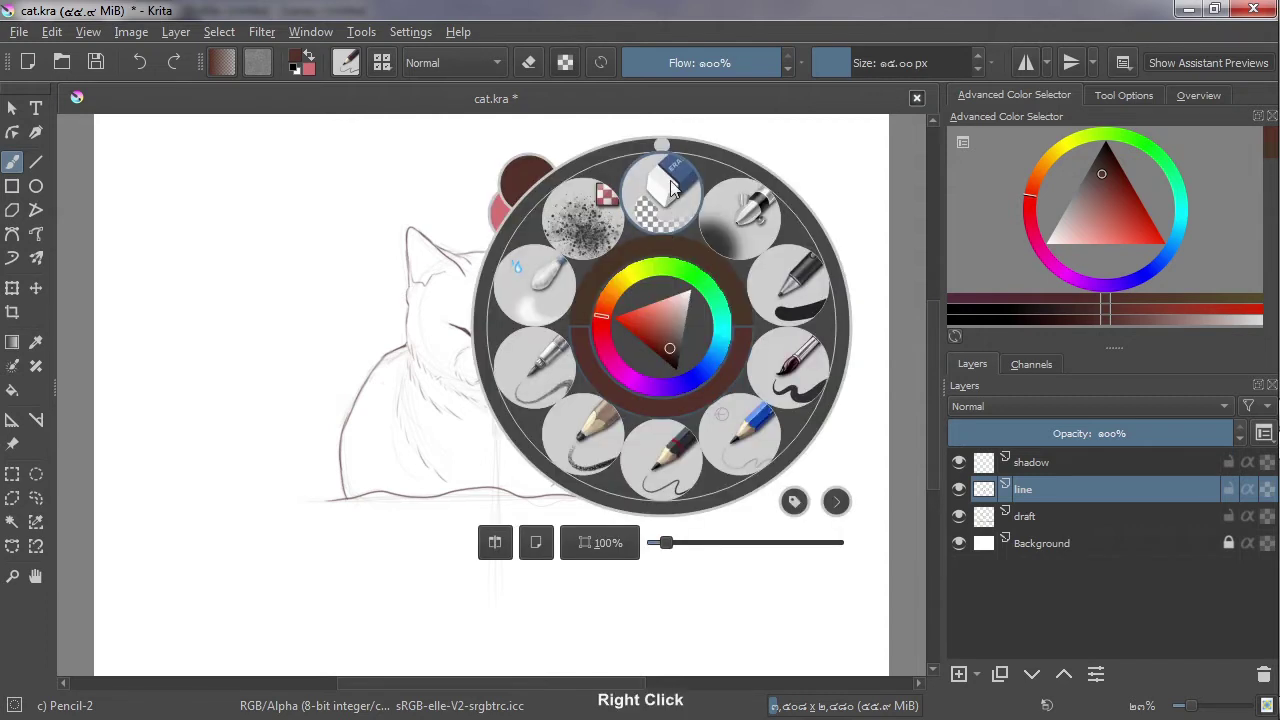
{"action": "left_click", "coordinate": [634, 200]}
{"action": "left_click_drag", "start_coordinate": [594, 252], "coordinate": [586, 237]}
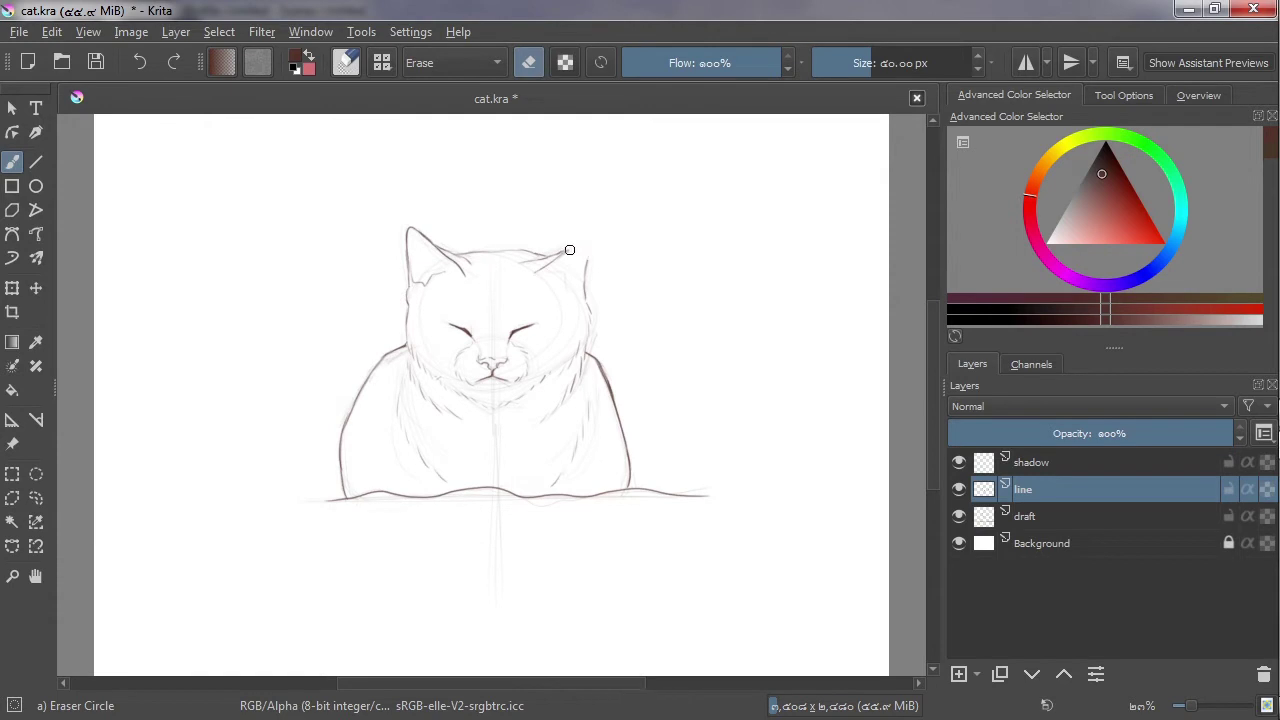
{"action": "right_click", "coordinate": [589, 264]}
{"action": "left_click", "coordinate": [699, 432]}
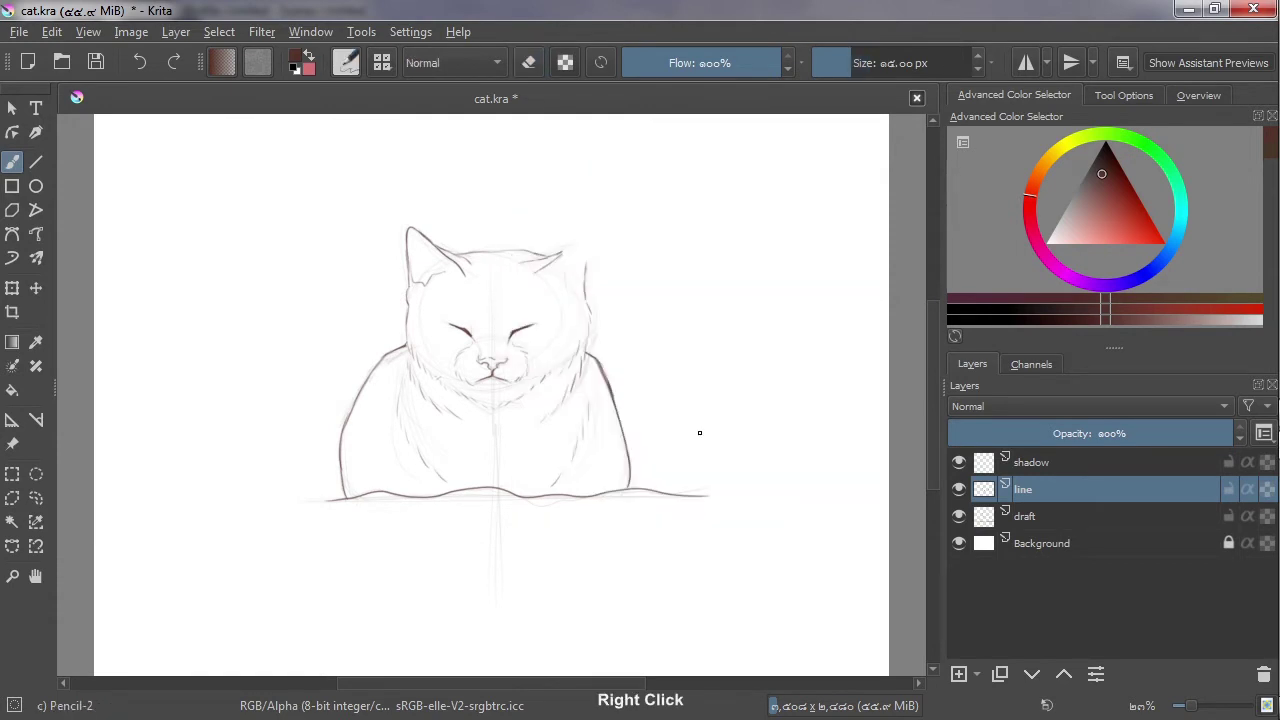
{"action": "left_click_drag", "start_coordinate": [589, 264], "coordinate": [580, 241]}
{"action": "mouse_move", "coordinate": [588, 264]}
{"action": "left_mouse_down"}
{"action": "mouse_move", "coordinate": [590, 234]}
{"action": "mouse_move", "coordinate": [589, 266]}
{"action": "mouse_move", "coordinate": [588, 237]}
{"action": "mouse_move", "coordinate": [544, 263]}
{"action": "left_mouse_up"}
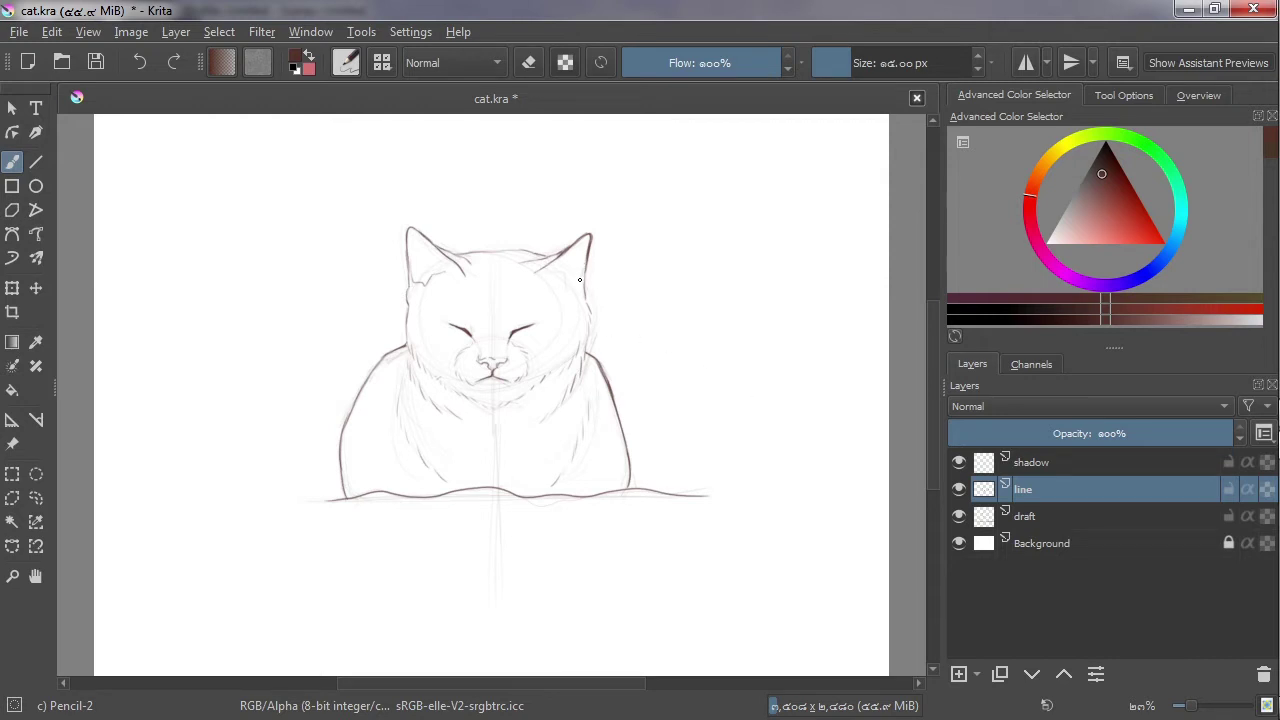
Ink the fur at the right ear's base, the forehead stripes and the cheek markings.
{"action": "left_click_drag", "start_coordinate": [577, 285], "coordinate": [550, 276]}
{"action": "left_click_drag", "start_coordinate": [565, 336], "coordinate": [572, 346]}
Try to lower the ears and top of the head slightly using a freehand selection and the Move tool, and deselect.
{"action": "left_click", "coordinate": [35, 498]}
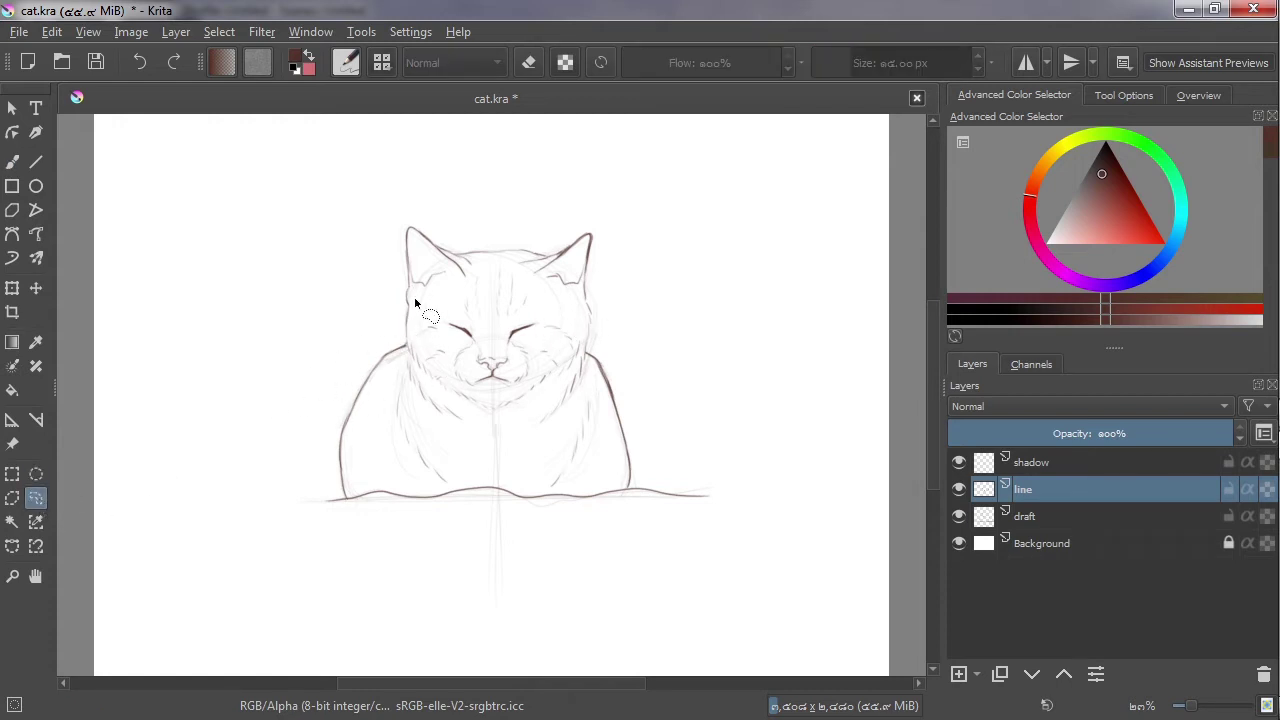
{"action": "mouse_move", "coordinate": [377, 302]}
{"action": "left_mouse_down"}
{"action": "mouse_move", "coordinate": [626, 250]}
{"action": "mouse_move", "coordinate": [410, 314]}
{"action": "mouse_move", "coordinate": [362, 305]}
{"action": "left_mouse_up"}
{"action": "left_click", "coordinate": [35, 288]}
{"action": "left_click_drag", "start_coordinate": [632, 279], "coordinate": [644, 279]}
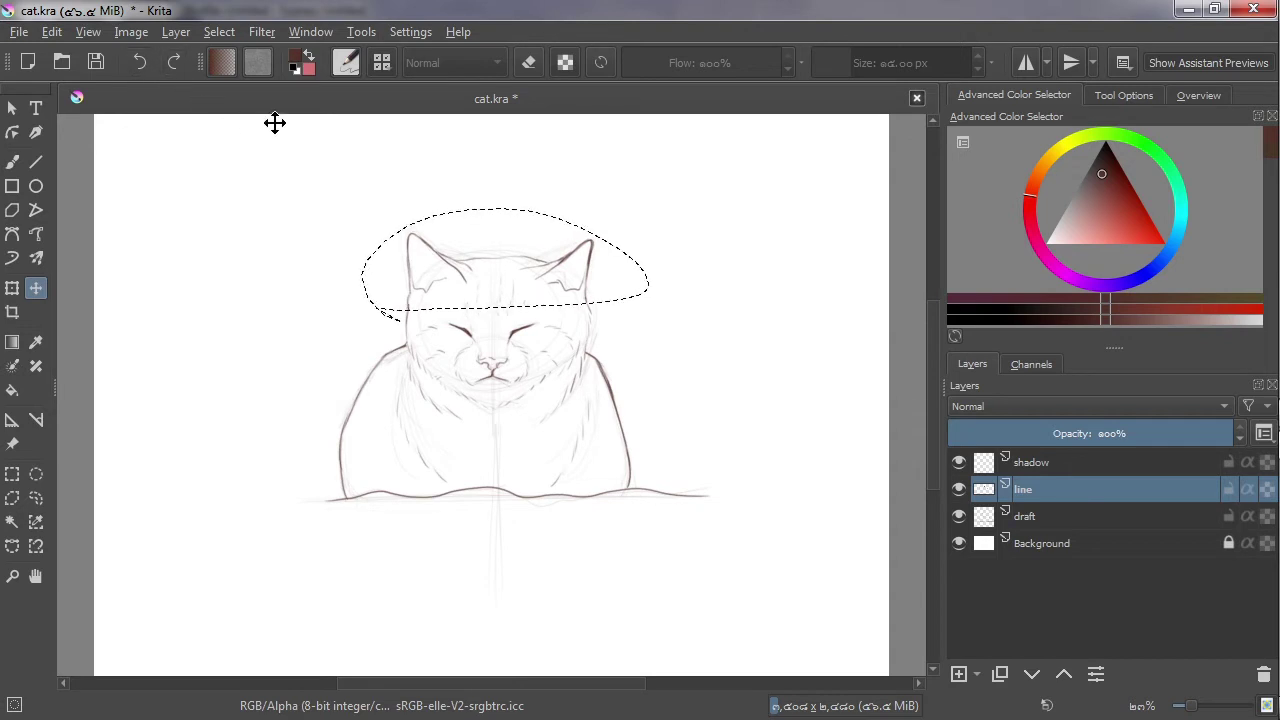
{"action": "left_click", "coordinate": [219, 31]}
{"action": "mouse_move", "coordinate": [255, 32]}
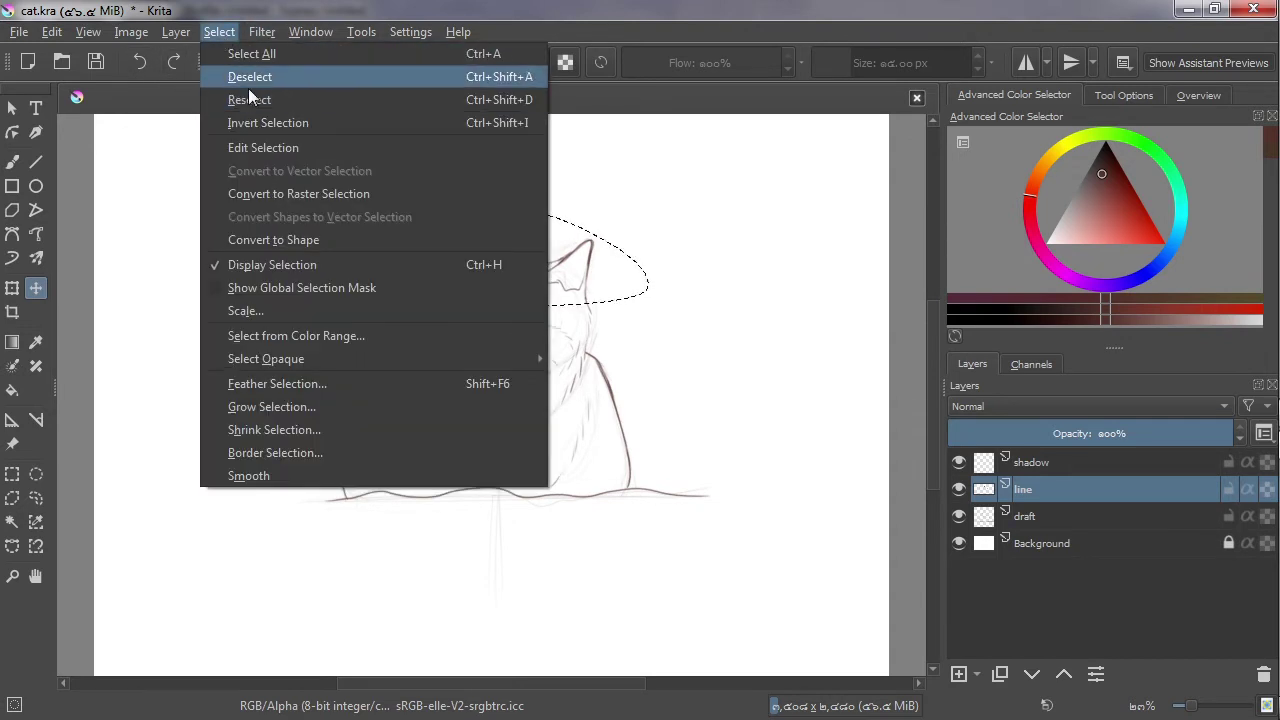
{"action": "left_click", "coordinate": [248, 76]}
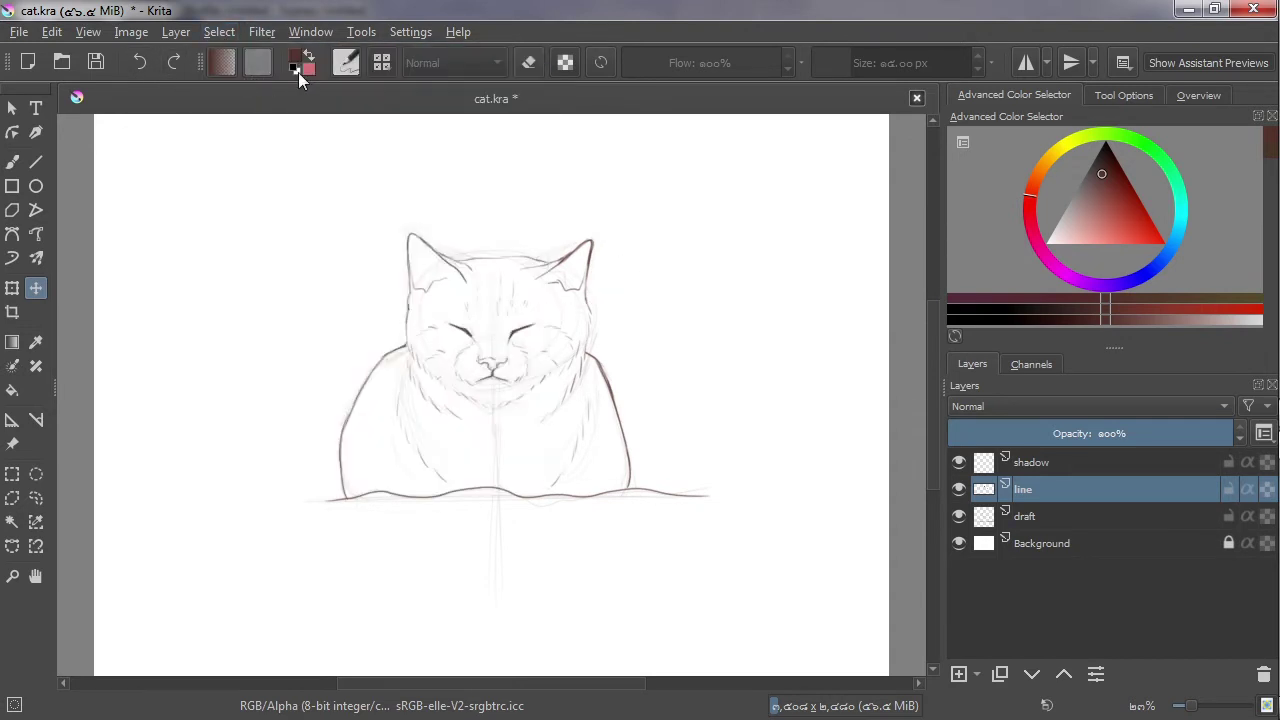
Return to the brush, undo the move of the ears and head top, and clear the selection.
{"action": "left_click", "coordinate": [12, 162]}
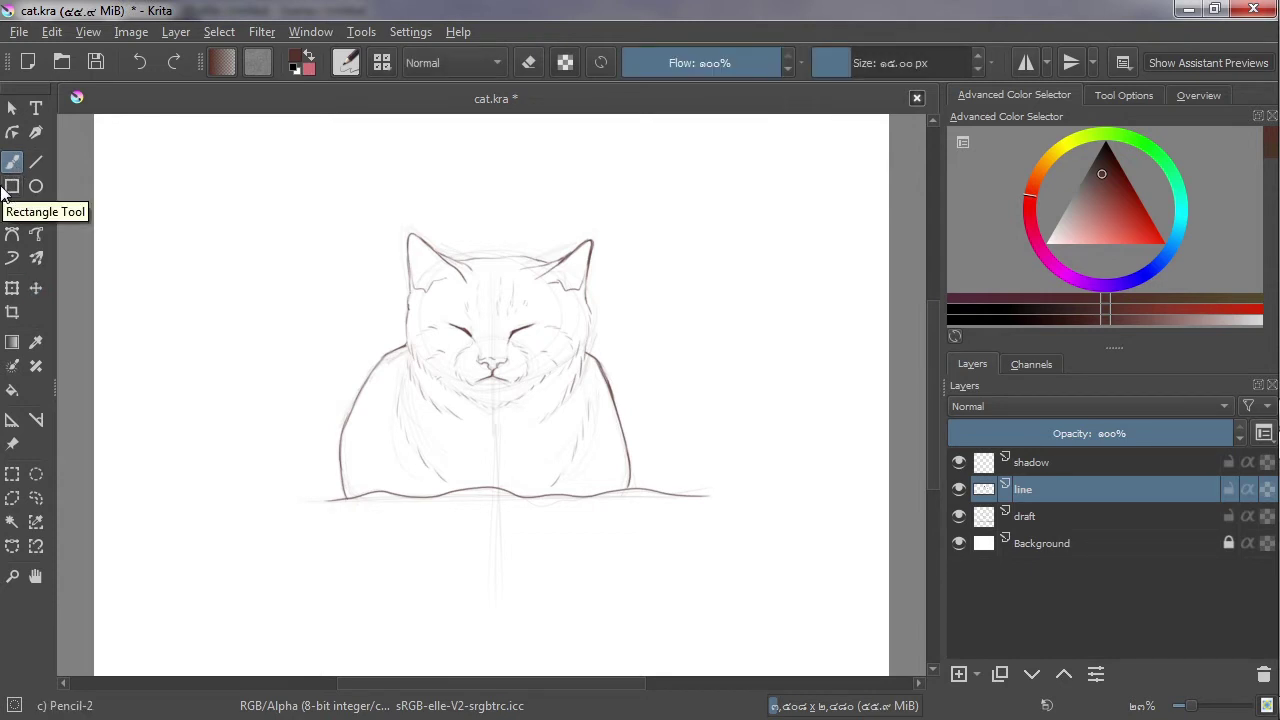
{"action": "key", "text": "ctrl+z"}
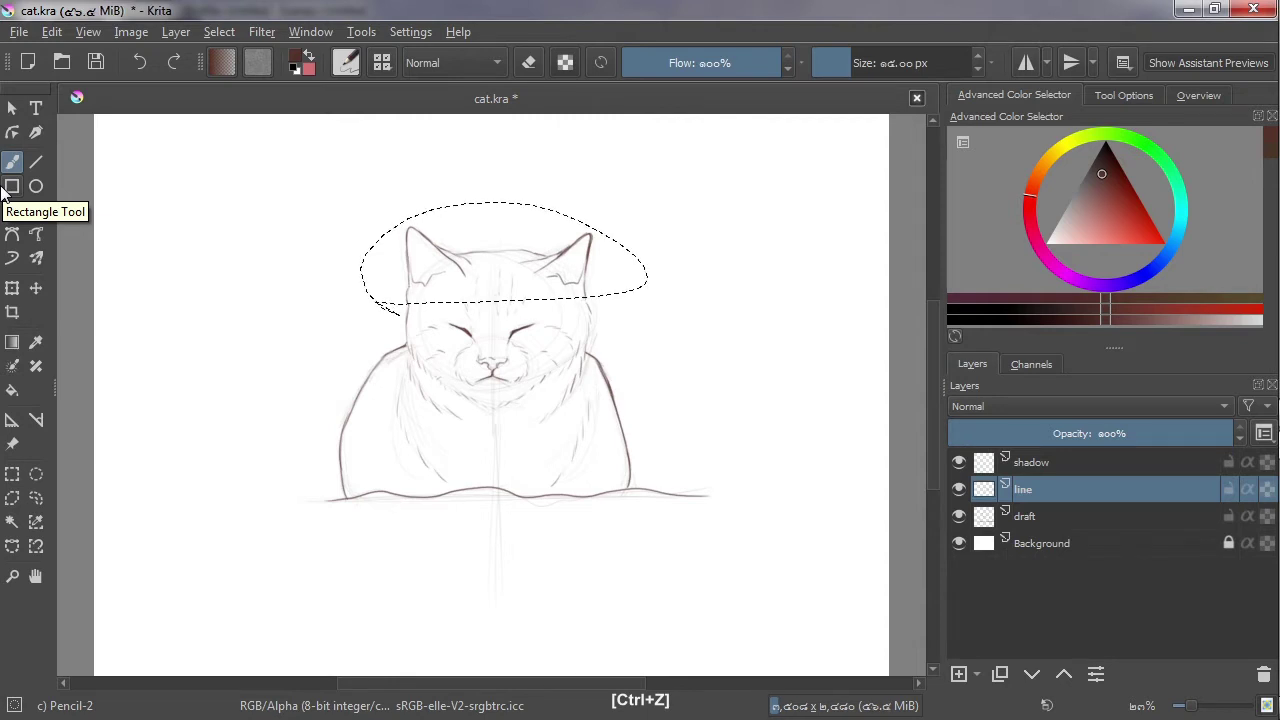
{"action": "left_click", "coordinate": [220, 31]}
{"action": "left_click", "coordinate": [275, 74]}
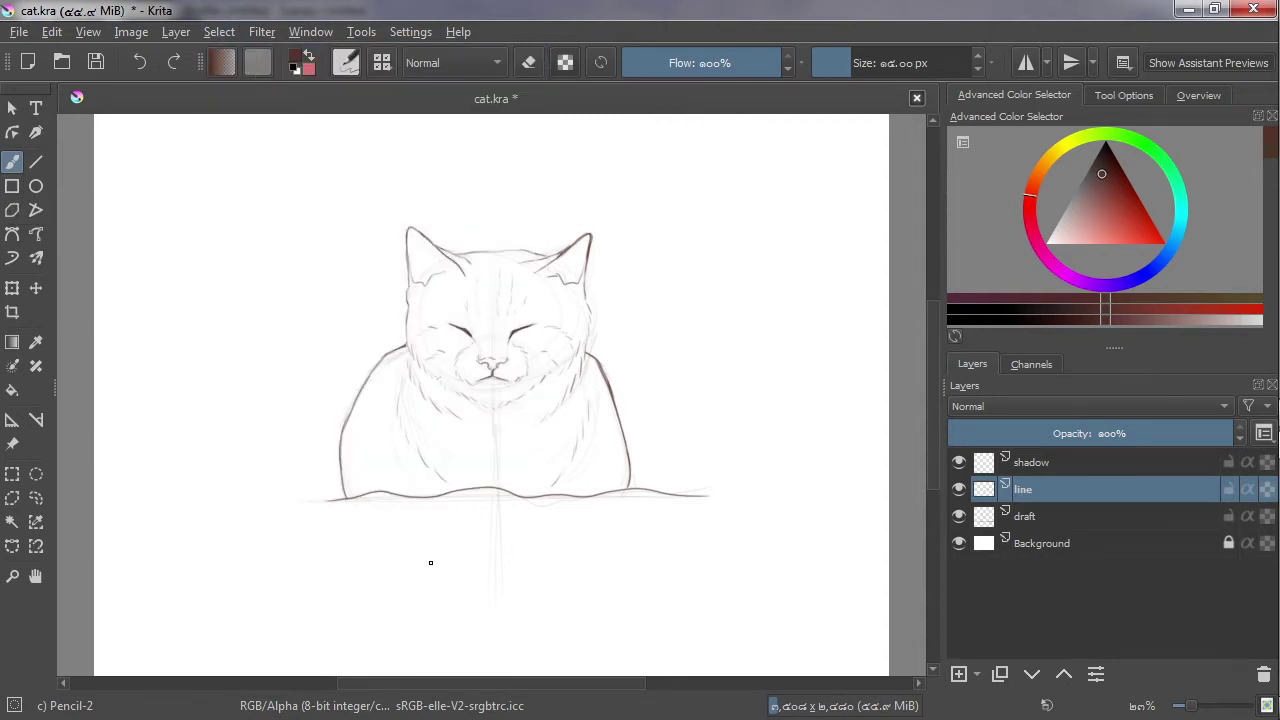
Hide the draft layer, keep the line layer active and save the drawing.
{"action": "left_click", "coordinate": [959, 516]}
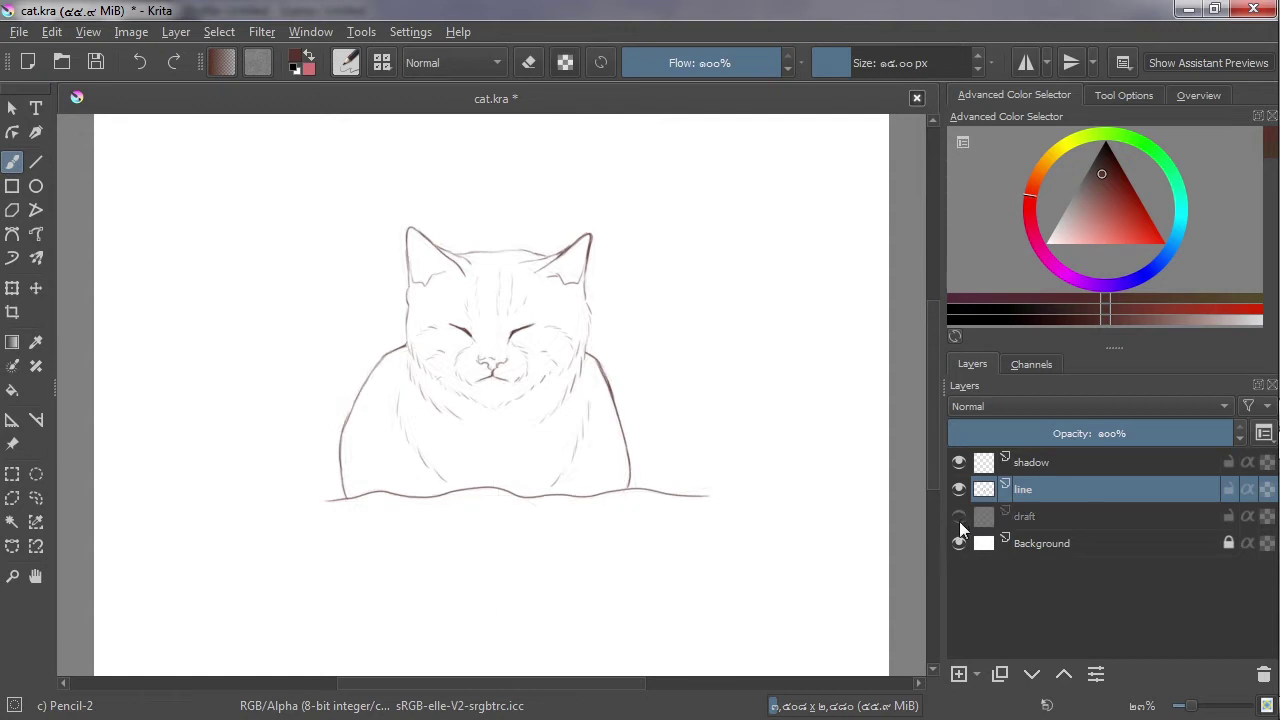
{"action": "left_click", "coordinate": [961, 519]}
{"action": "left_click", "coordinate": [961, 519]}
{"action": "left_click", "coordinate": [1040, 462]}
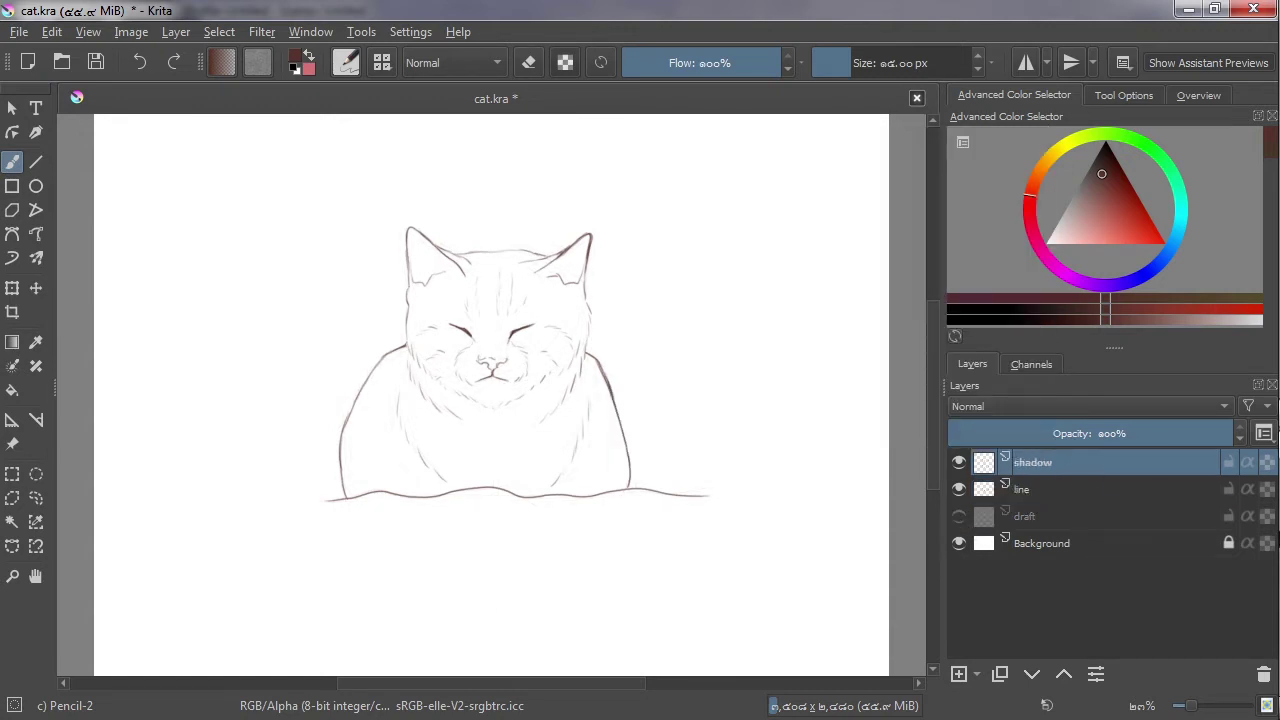
{"action": "left_click", "coordinate": [1048, 487]}
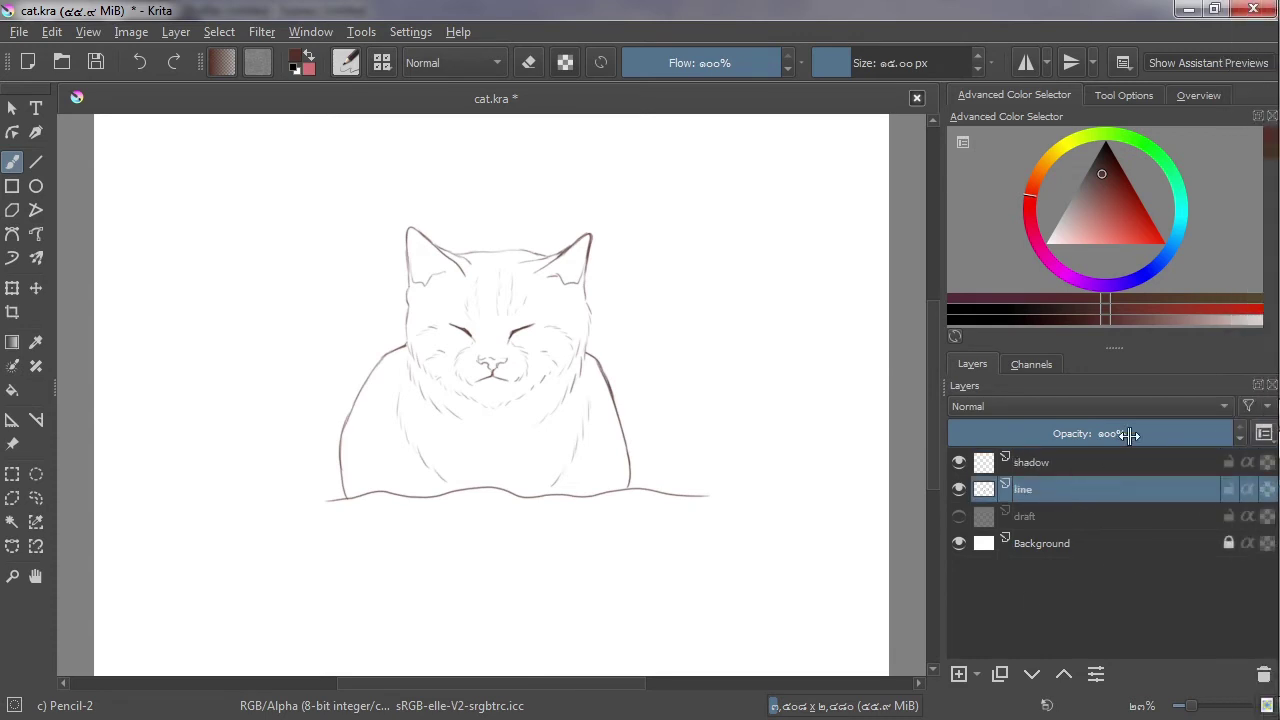
{"action": "key", "text": "ctrl+s"}
Add fine fur strokes across the body and chest on the line layer with Pencil-4 Soft.
{"action": "left_click", "coordinate": [1046, 512]}
{"action": "left_click", "coordinate": [1051, 487]}
{"action": "mouse_move", "coordinate": [1040, 487]}
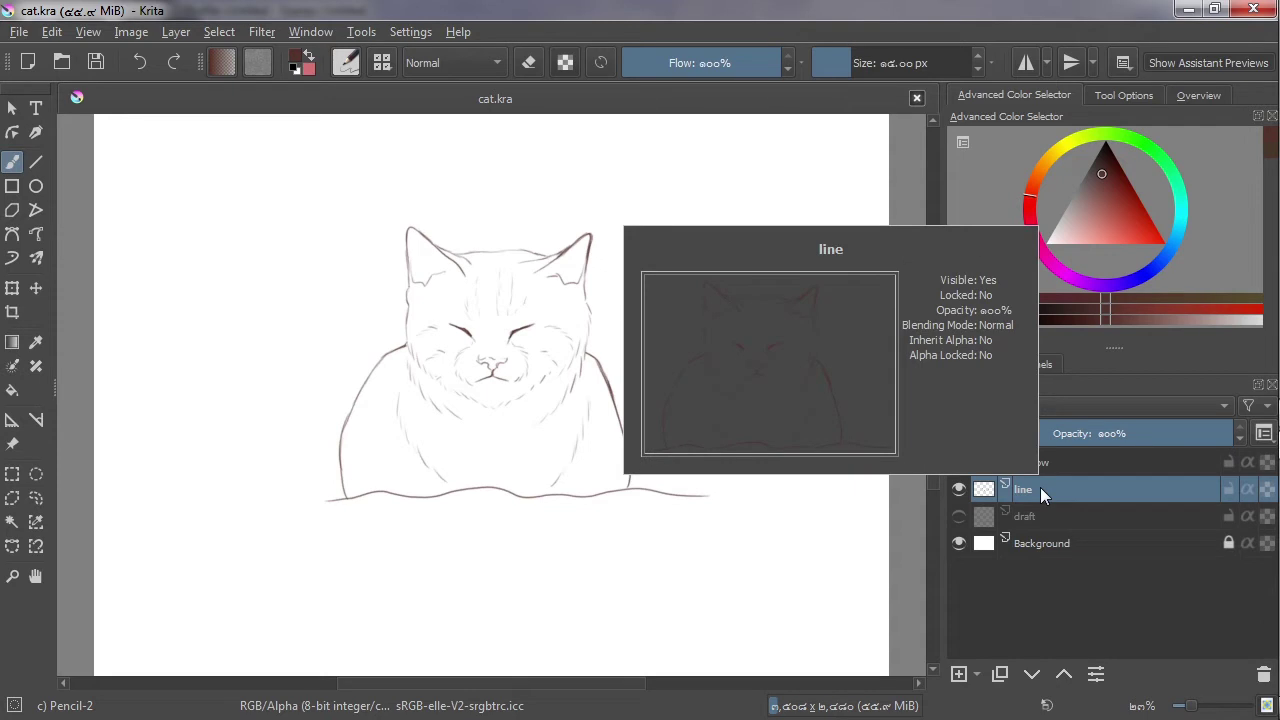
{"action": "right_click", "coordinate": [395, 369]}
{"action": "left_click", "coordinate": [341, 456]}
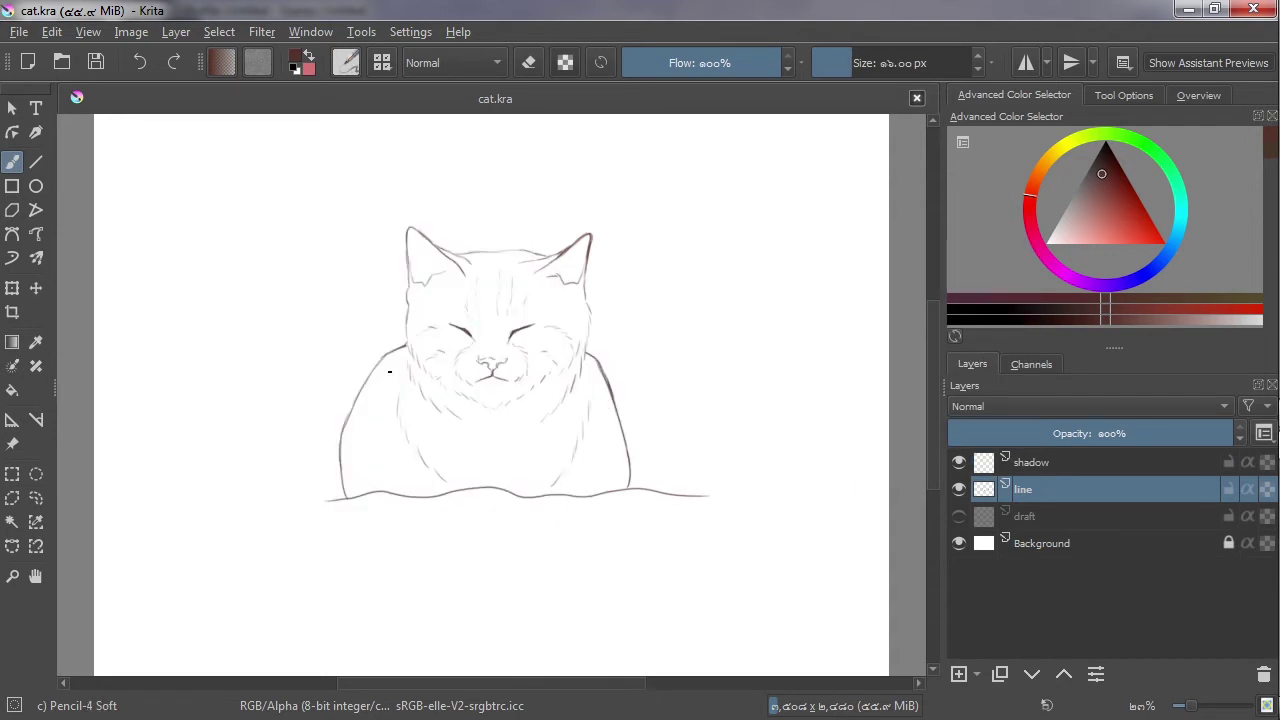
{"action": "left_click", "coordinate": [390, 371]}
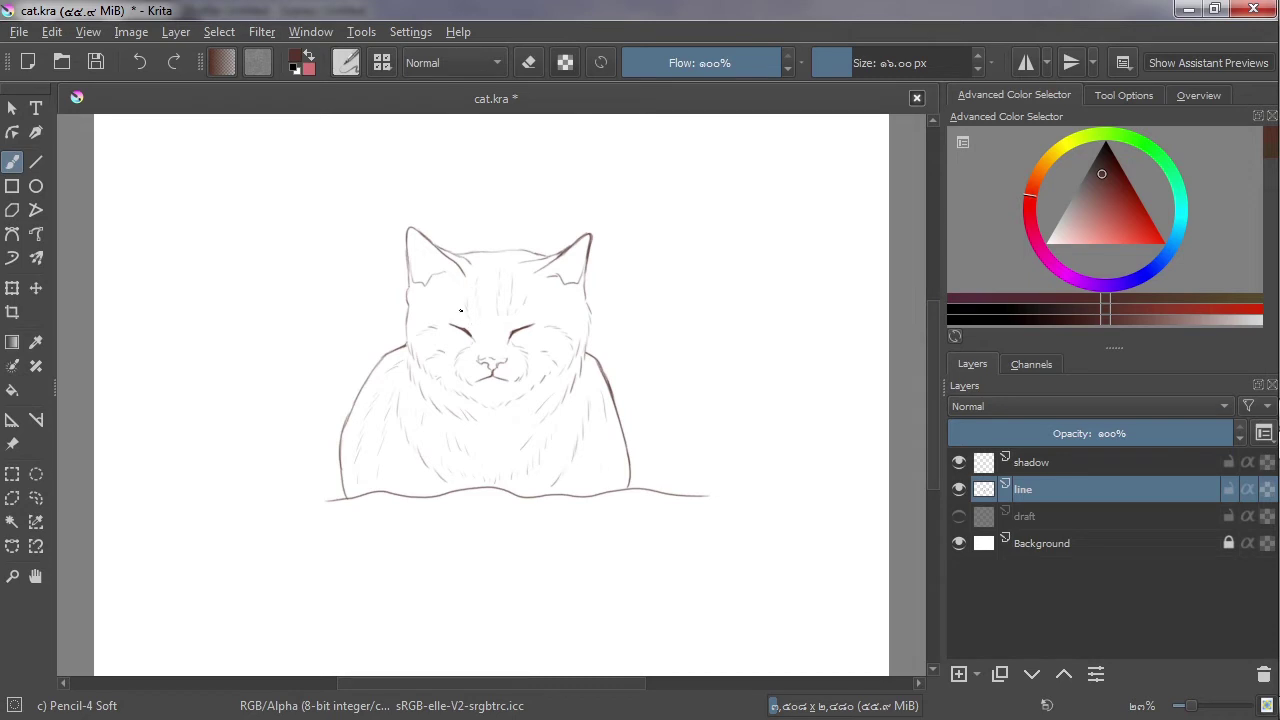
Add fine fur strokes above both eyes and fill the inside of the left ear with hair strokes.
{"action": "left_click_drag", "start_coordinate": [467, 296], "coordinate": [466, 312]}
{"action": "left_click_drag", "start_coordinate": [520, 294], "coordinate": [514, 319]}
{"action": "left_click_drag", "start_coordinate": [423, 240], "coordinate": [428, 259]}
{"action": "left_click_drag", "start_coordinate": [453, 263], "coordinate": [433, 271]}
{"action": "left_click_drag", "start_coordinate": [421, 271], "coordinate": [443, 270]}
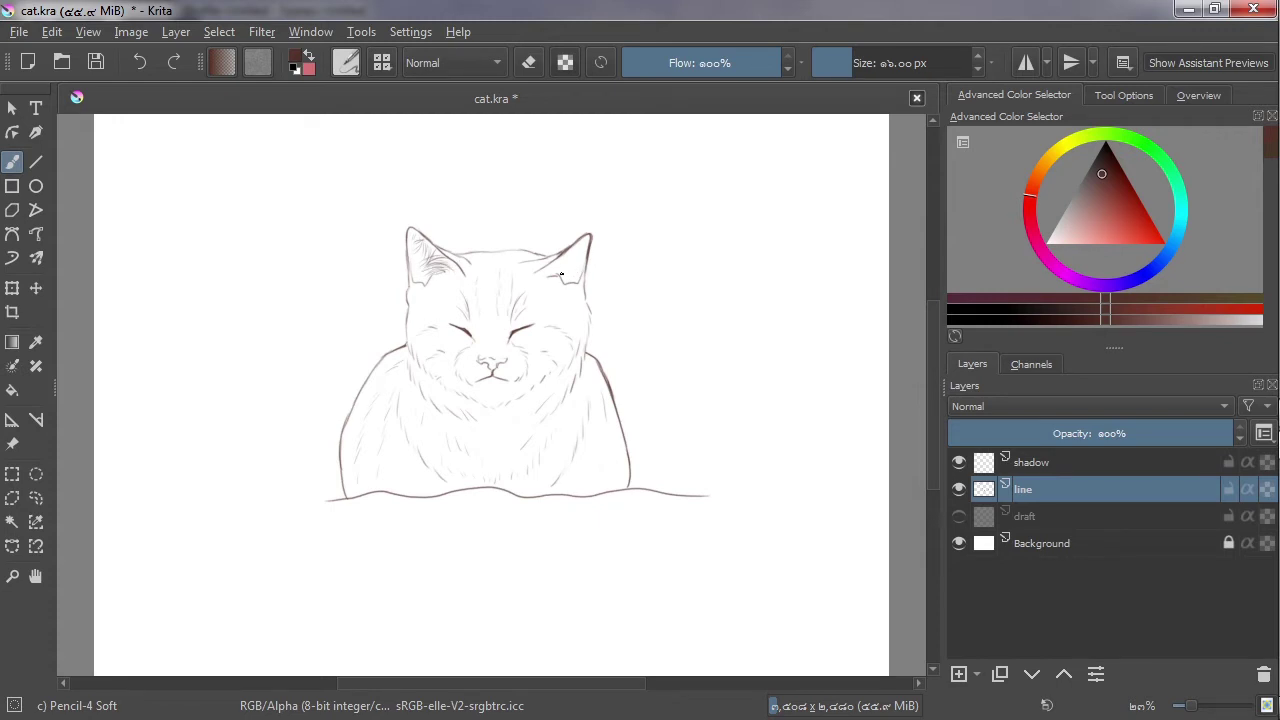
Fill the inside of the right ear with fine hair strokes using Pencil-4 Soft.
{"action": "left_click_drag", "start_coordinate": [546, 271], "coordinate": [566, 267]}
{"action": "left_click_drag", "start_coordinate": [566, 257], "coordinate": [573, 253]}
Try darkening both closed-eye lines with Pencil-2 and undo the strokes.
{"action": "right_click", "coordinate": [590, 367]}
{"action": "left_click", "coordinate": [603, 519]}
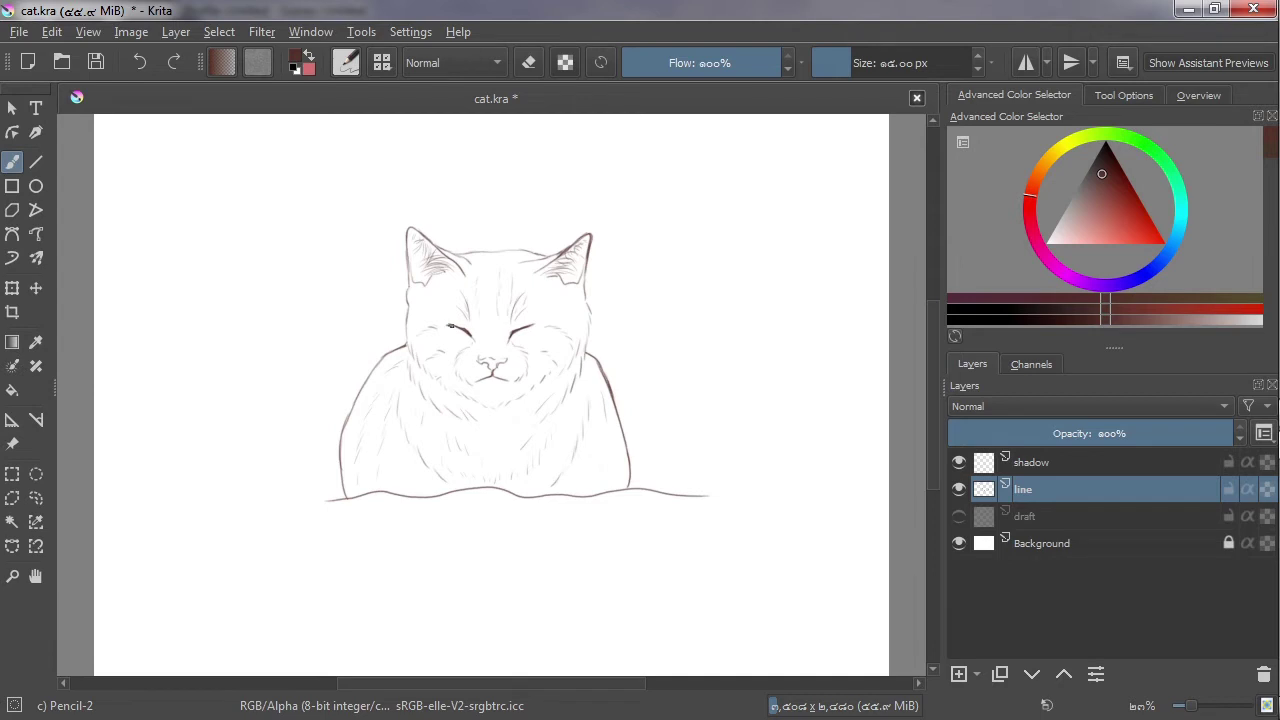
{"action": "left_click_drag", "start_coordinate": [447, 325], "coordinate": [465, 332]}
{"action": "left_click_drag", "start_coordinate": [537, 324], "coordinate": [519, 329]}
{"action": "key", "text": "ctrl+z"}
{"action": "key", "text": "ctrl+z"}
Erase the left eye line on the line layer with Eraser Circle.
{"action": "right_click", "coordinate": [630, 415]}
{"action": "left_click", "coordinate": [617, 285]}
{"action": "left_click_drag", "start_coordinate": [446, 327], "coordinate": [470, 333]}
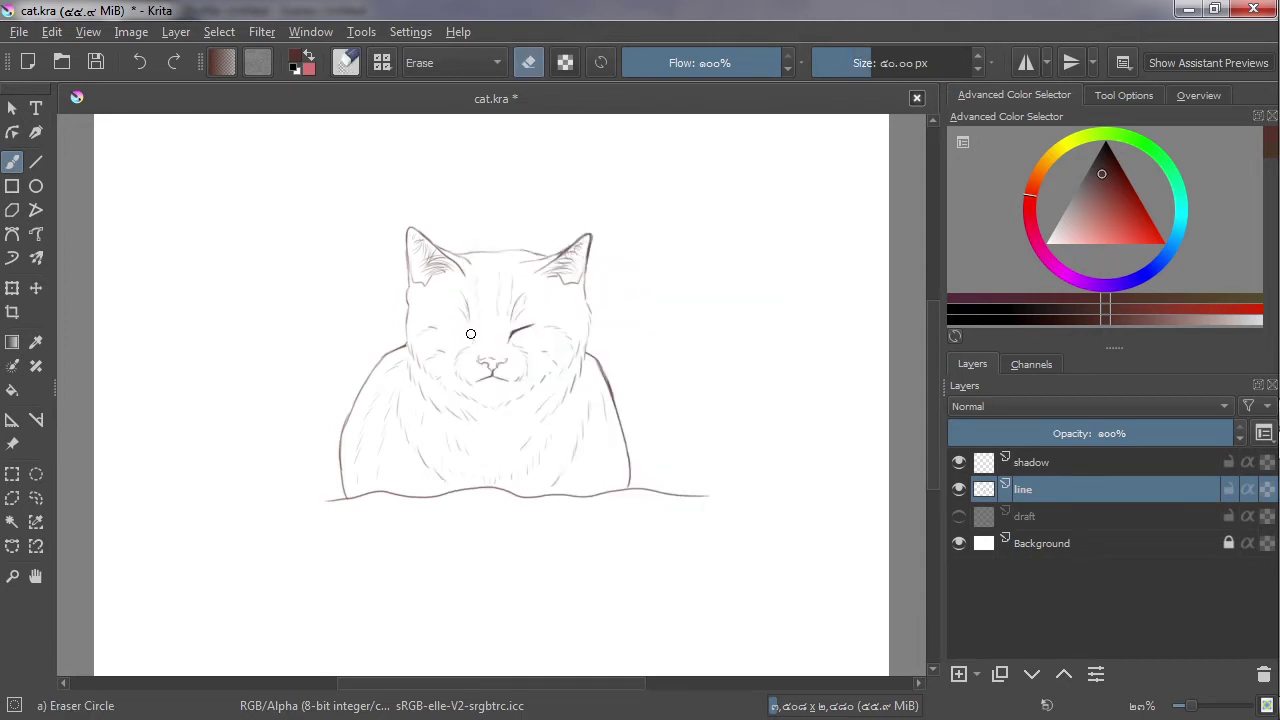
Show the draft layer and redraw the closed left eye over it with Pencil-2, undoing unsatisfactory strokes.
{"action": "right_click", "coordinate": [660, 310]}
{"action": "left_click", "coordinate": [672, 482]}
{"action": "right_click", "coordinate": [706, 450]}
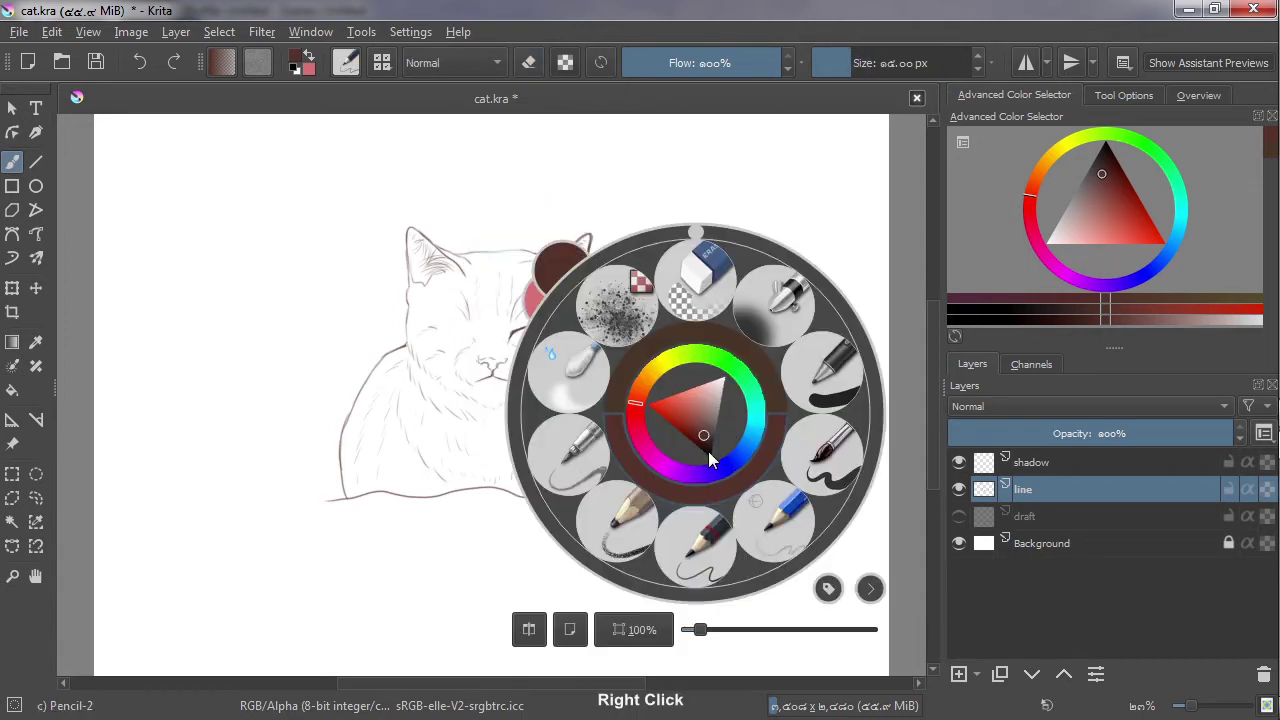
{"action": "left_click", "coordinate": [713, 549]}
{"action": "left_click", "coordinate": [959, 516]}
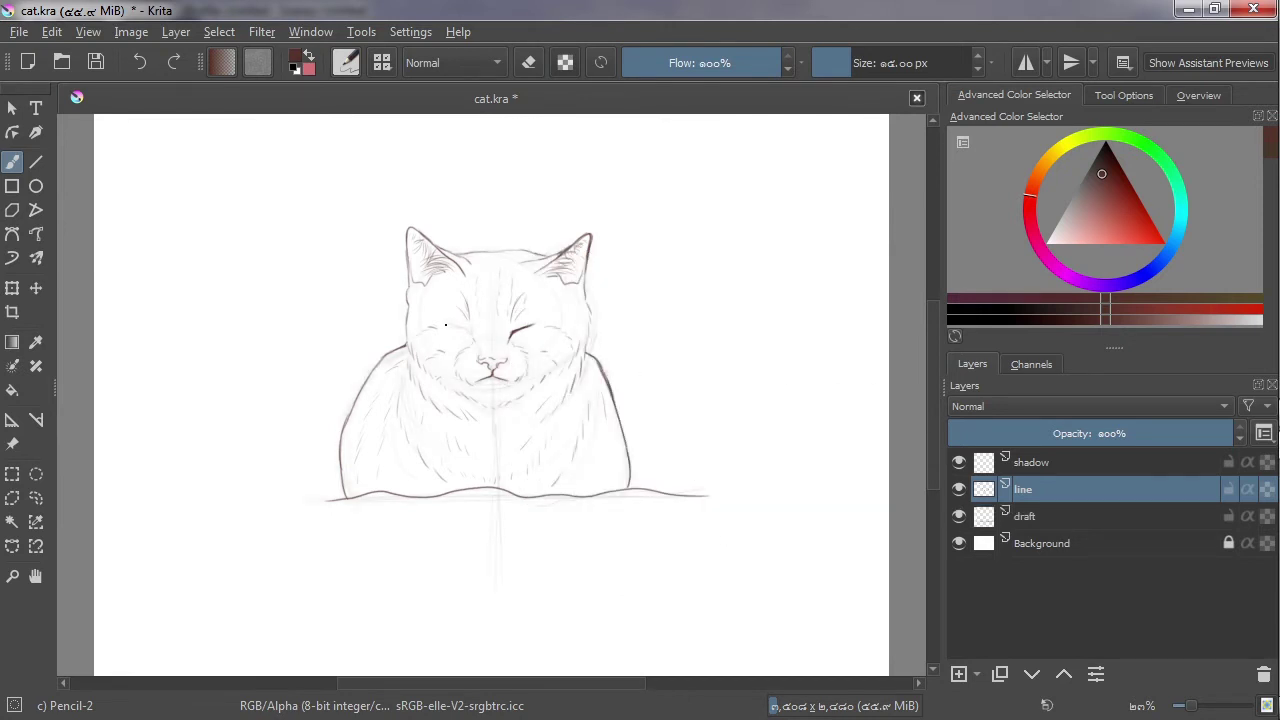
{"action": "key", "text": "ctrl+z"}
{"action": "left_click_drag", "start_coordinate": [443, 325], "coordinate": [467, 331]}
{"action": "key", "text": "ctrl+z"}
{"action": "key", "text": "ctrl+z"}
{"action": "left_click_drag", "start_coordinate": [445, 325], "coordinate": [466, 328]}
{"action": "key", "text": "ctrl+z"}
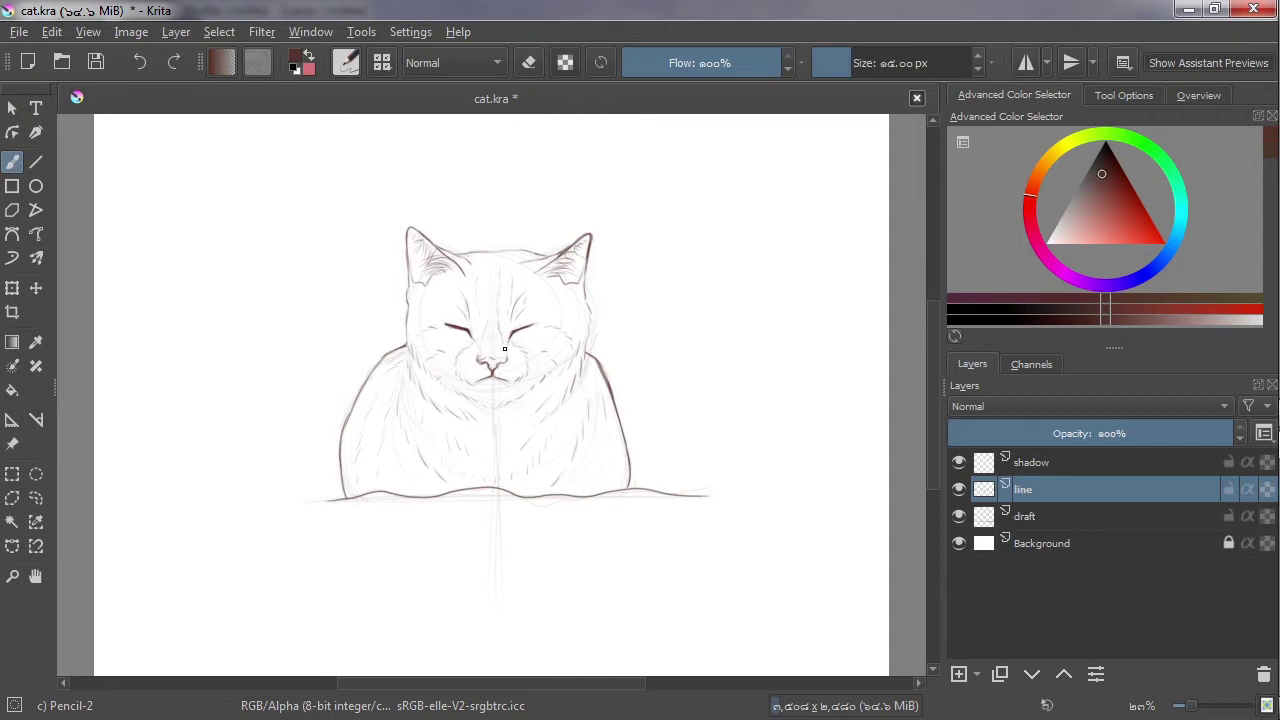
{"action": "key", "text": "ctrl+z"}
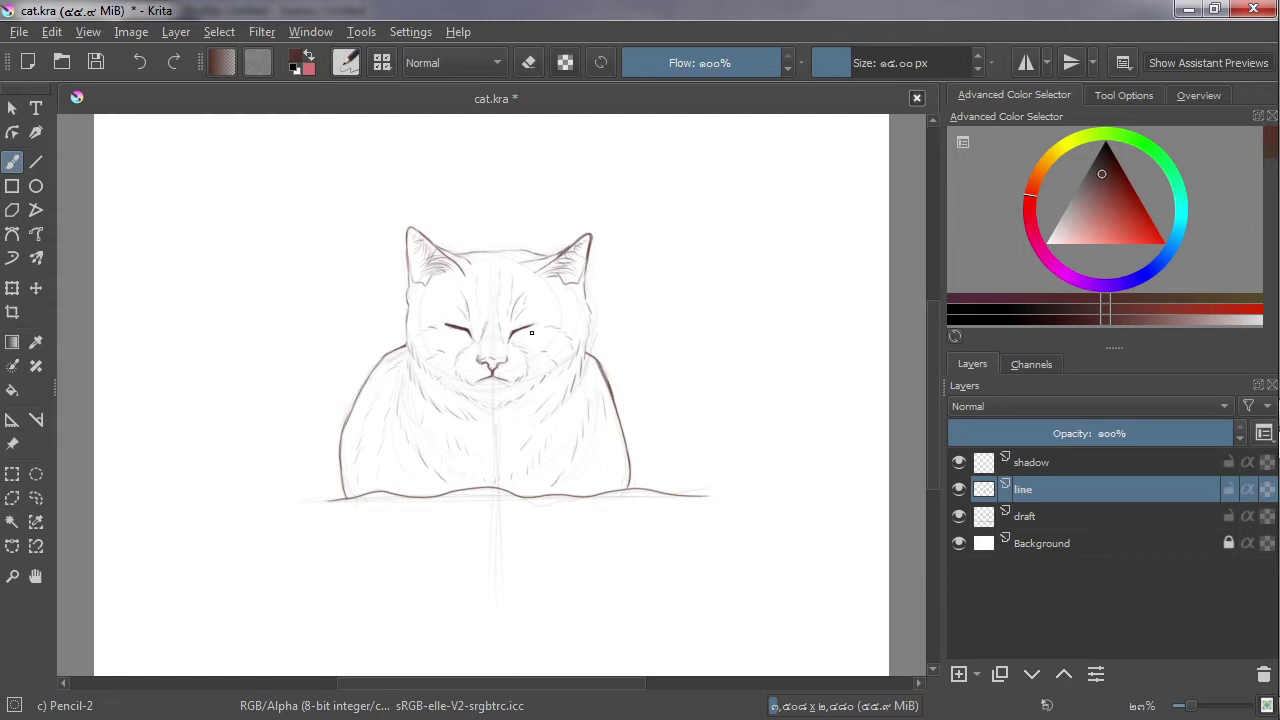
Return to Pencil-4 Soft, undo the last stroke and hide the draft layer.
{"action": "right_click", "coordinate": [663, 523]}
{"action": "left_click", "coordinate": [528, 455]}
{"action": "right_click", "coordinate": [619, 350]}
{"action": "left_click", "coordinate": [605, 216]}
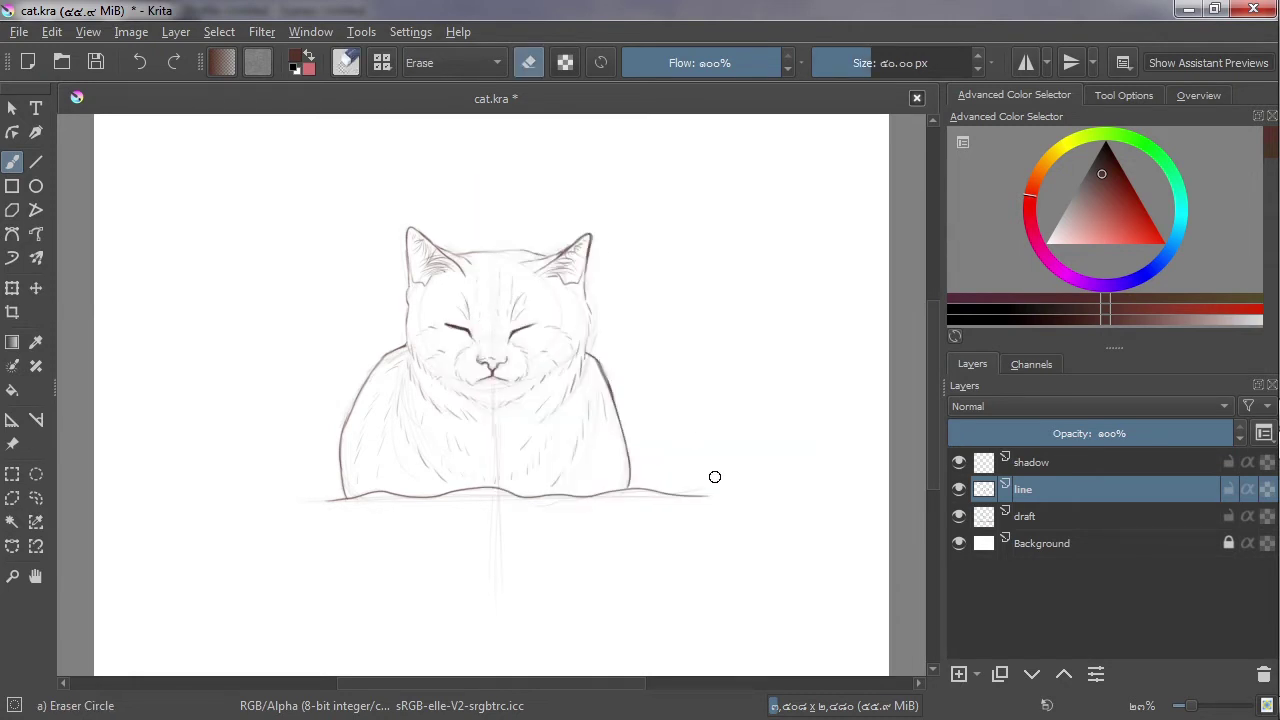
{"action": "right_click", "coordinate": [800, 595]}
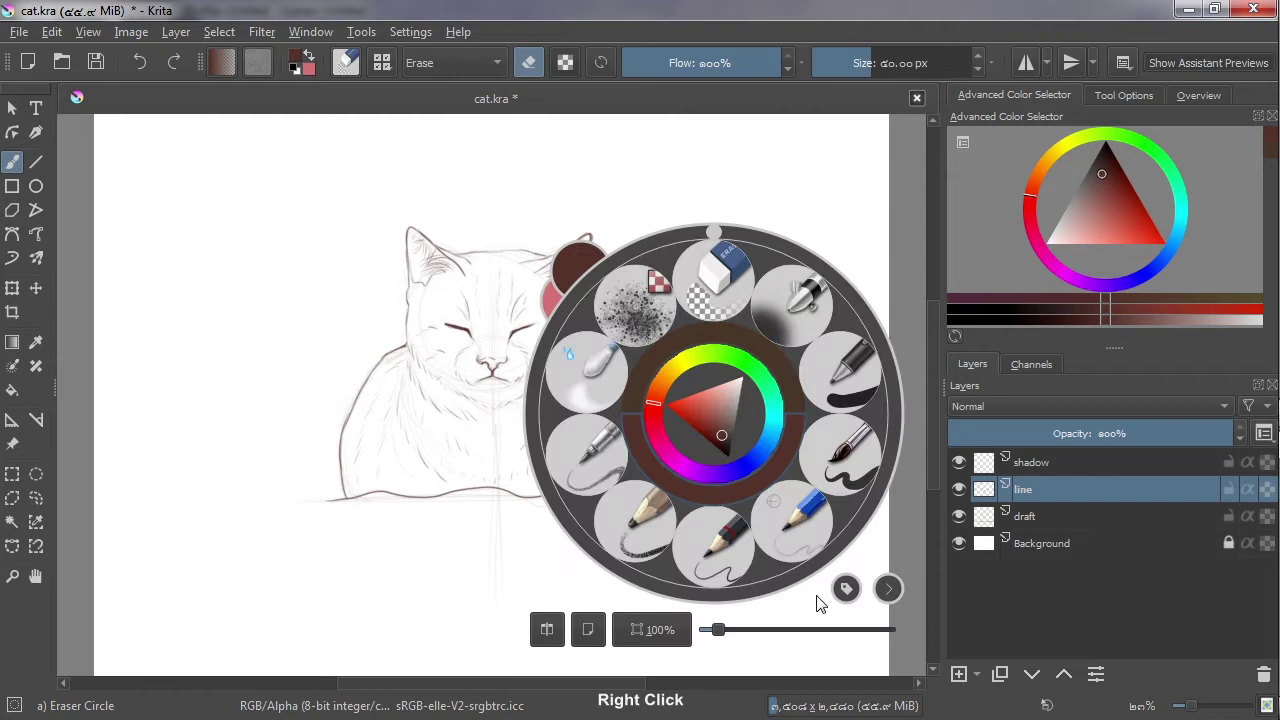
{"action": "left_click", "coordinate": [609, 496]}
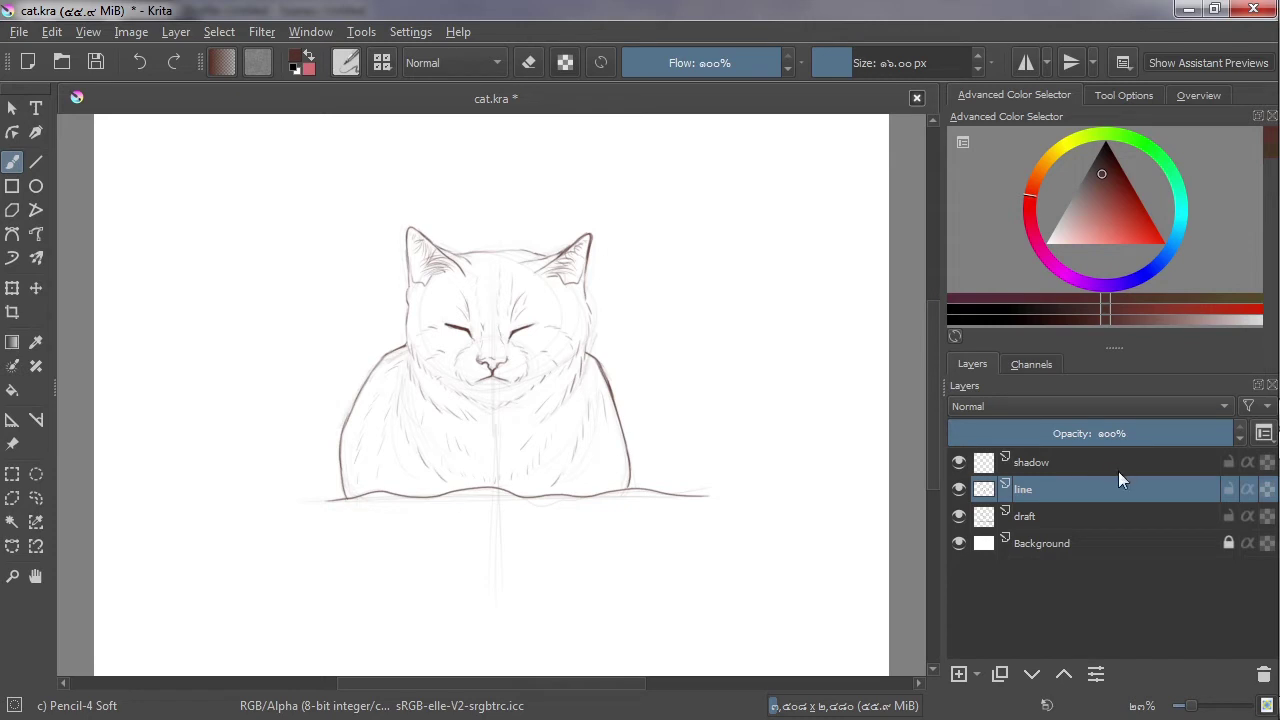
{"action": "key", "text": "ctrl+z"}
{"action": "left_click", "coordinate": [959, 516]}
{"action": "mouse_move", "coordinate": [1008, 488]}
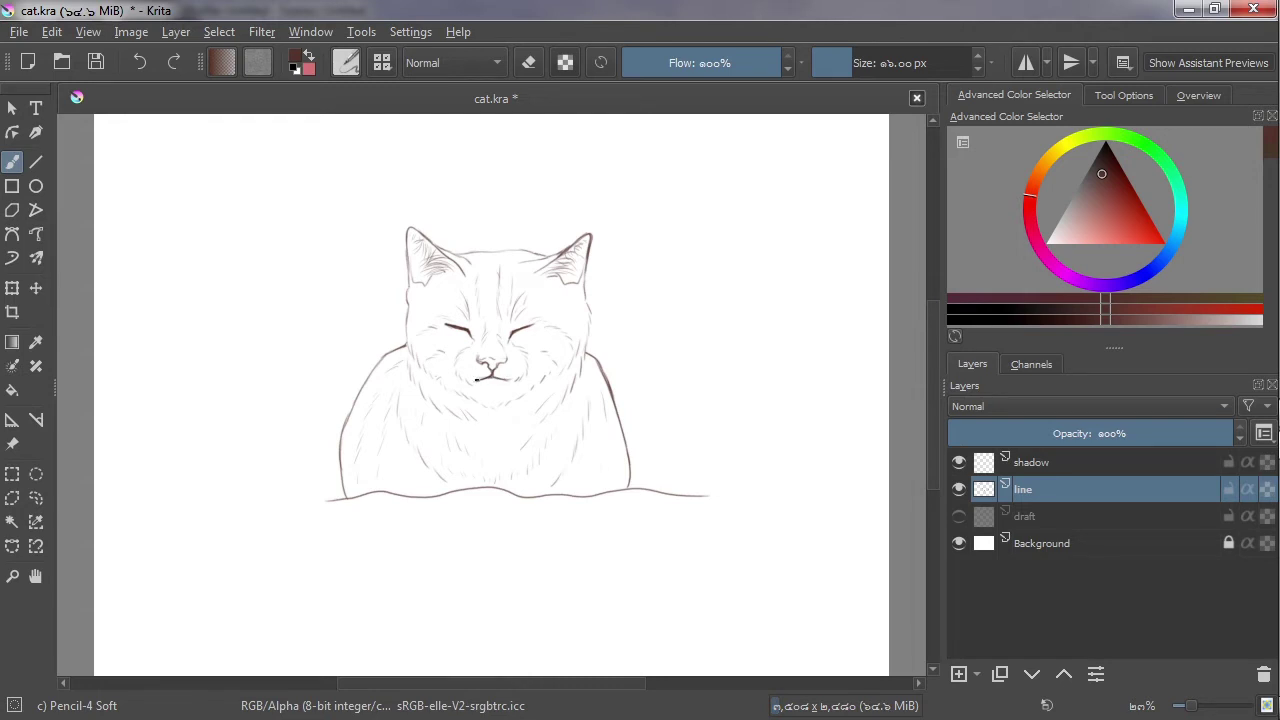
Erase the mouth line with Eraser Circle and redraw it with Pencil-2, comparing it with the draft layer.
{"action": "right_click", "coordinate": [603, 449]}
{"action": "left_click", "coordinate": [583, 289]}
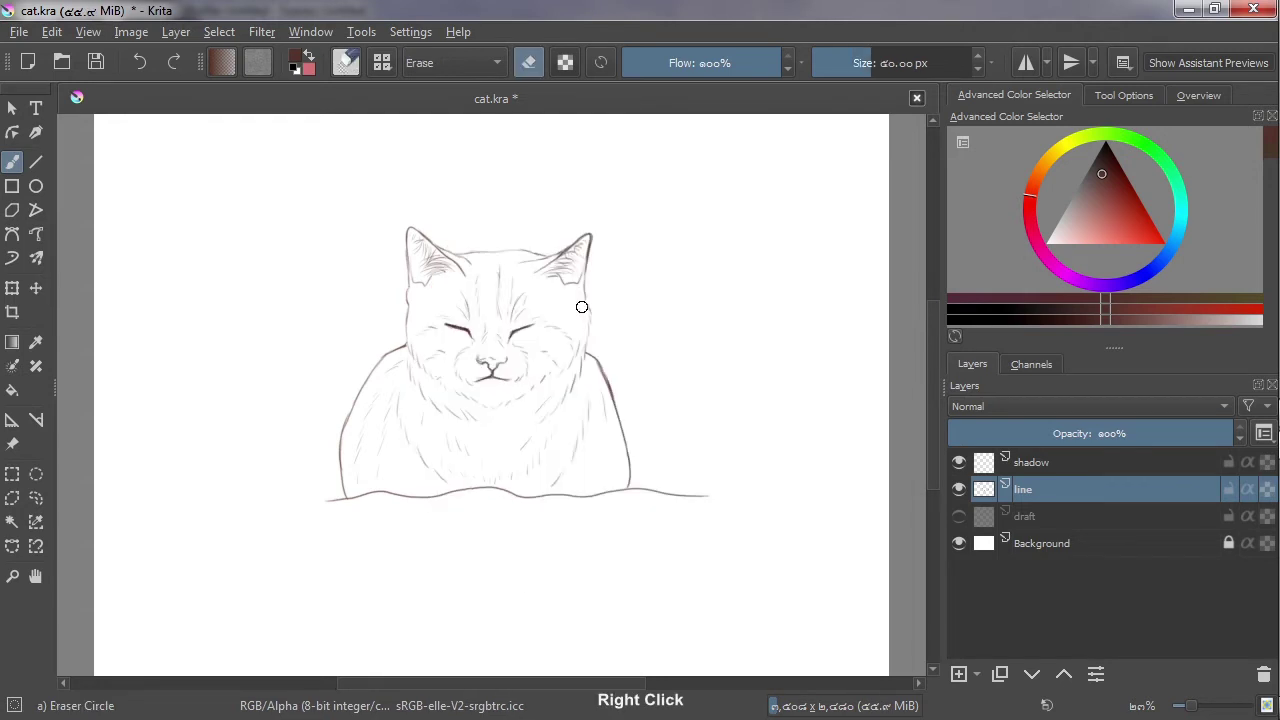
{"action": "left_click_drag", "start_coordinate": [480, 378], "coordinate": [503, 378]}
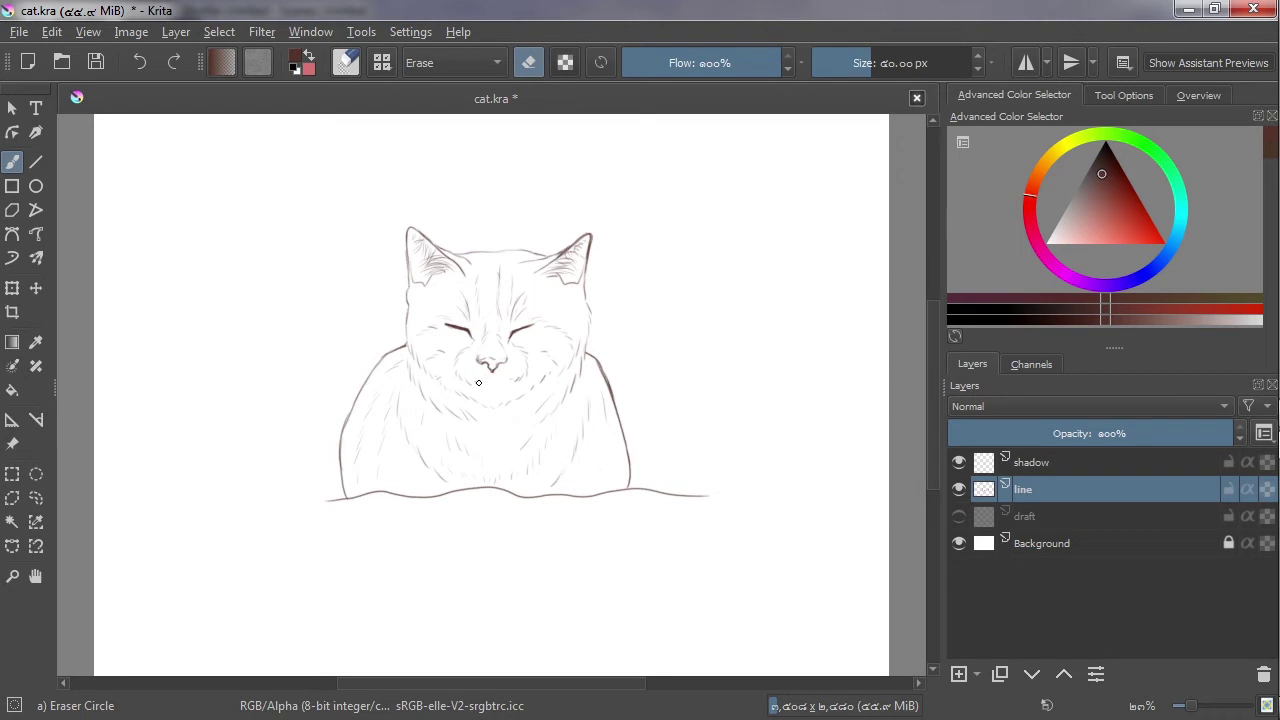
{"action": "right_click", "coordinate": [593, 424]}
{"action": "left_click", "coordinate": [616, 550]}
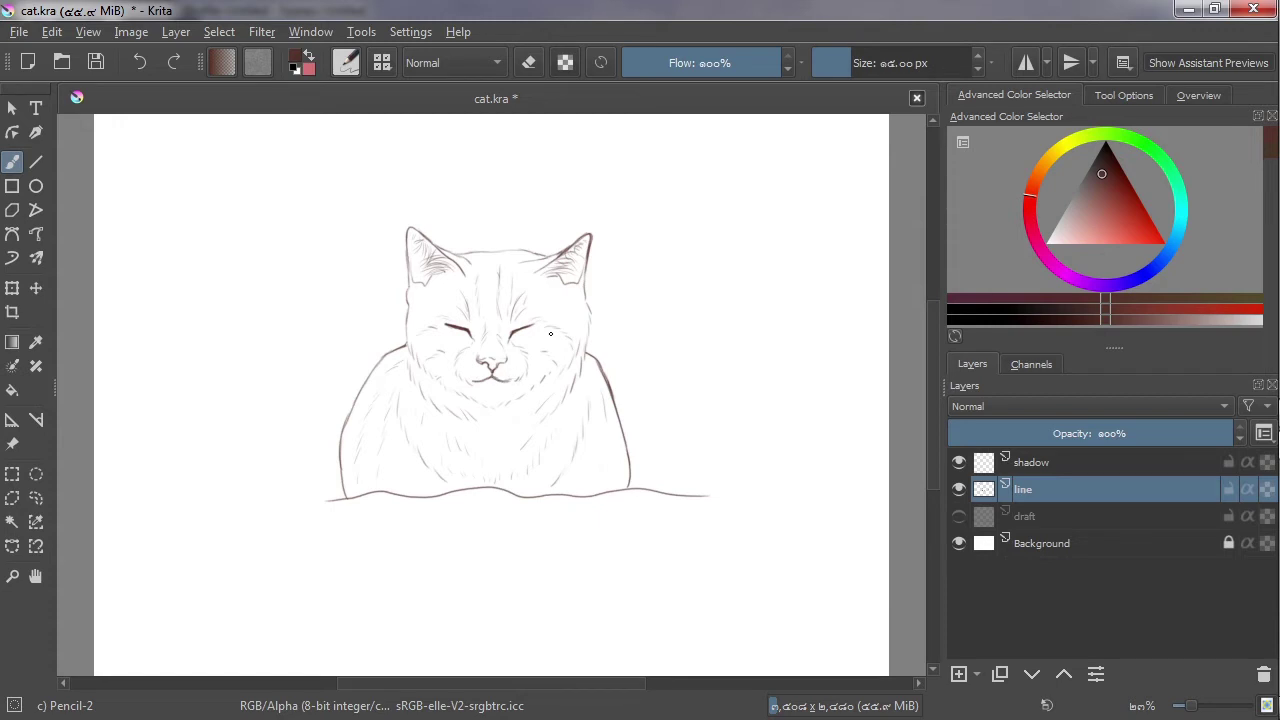
{"action": "key", "text": "ctrl+z"}
{"action": "left_click", "coordinate": [959, 516]}
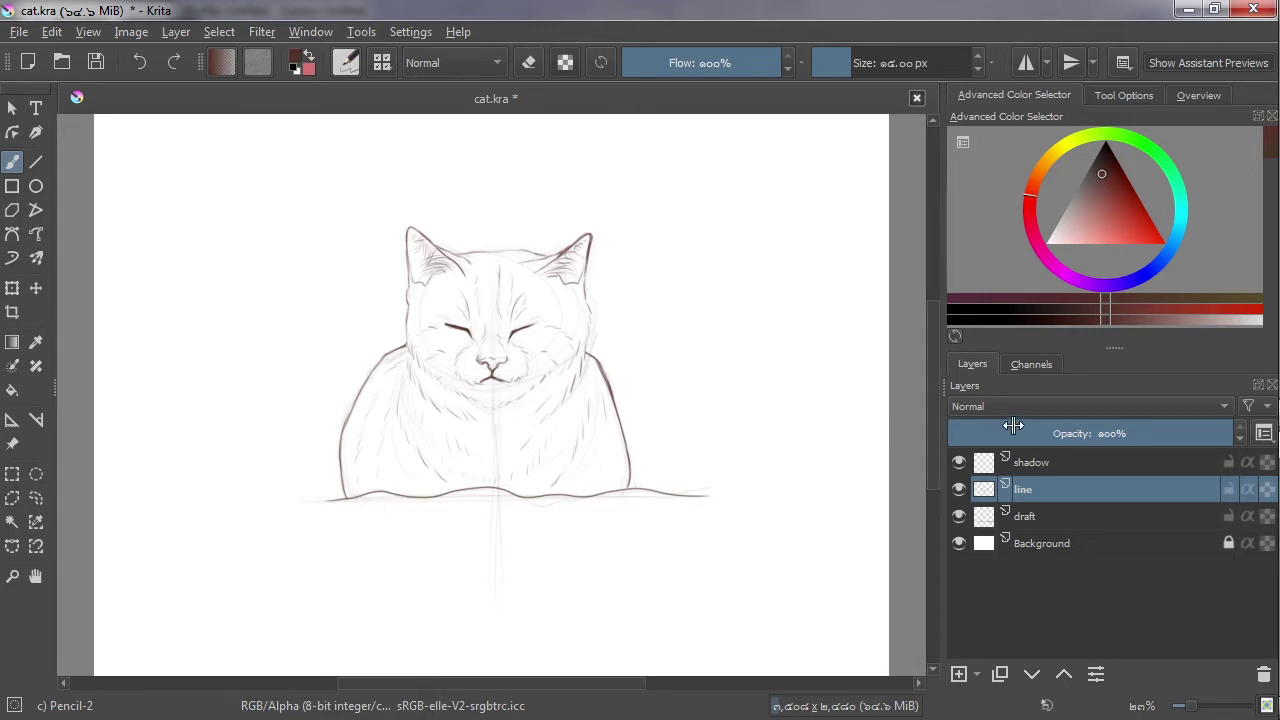
{"action": "left_click", "coordinate": [959, 516]}
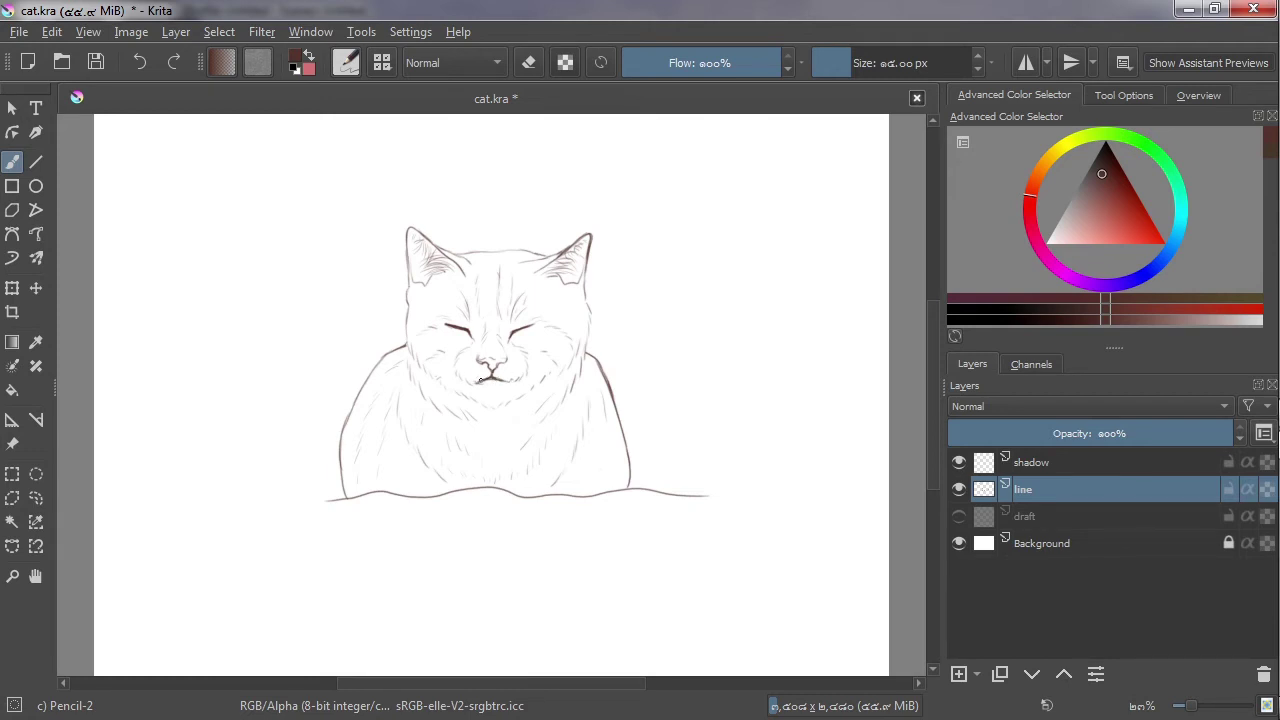
Darken the left part of the mouth line with Pencil-2 and tidy it with Eraser Circle.
{"action": "left_click_drag", "start_coordinate": [480, 379], "coordinate": [487, 381]}
{"action": "right_click", "coordinate": [571, 406]}
{"action": "left_click", "coordinate": [575, 310]}
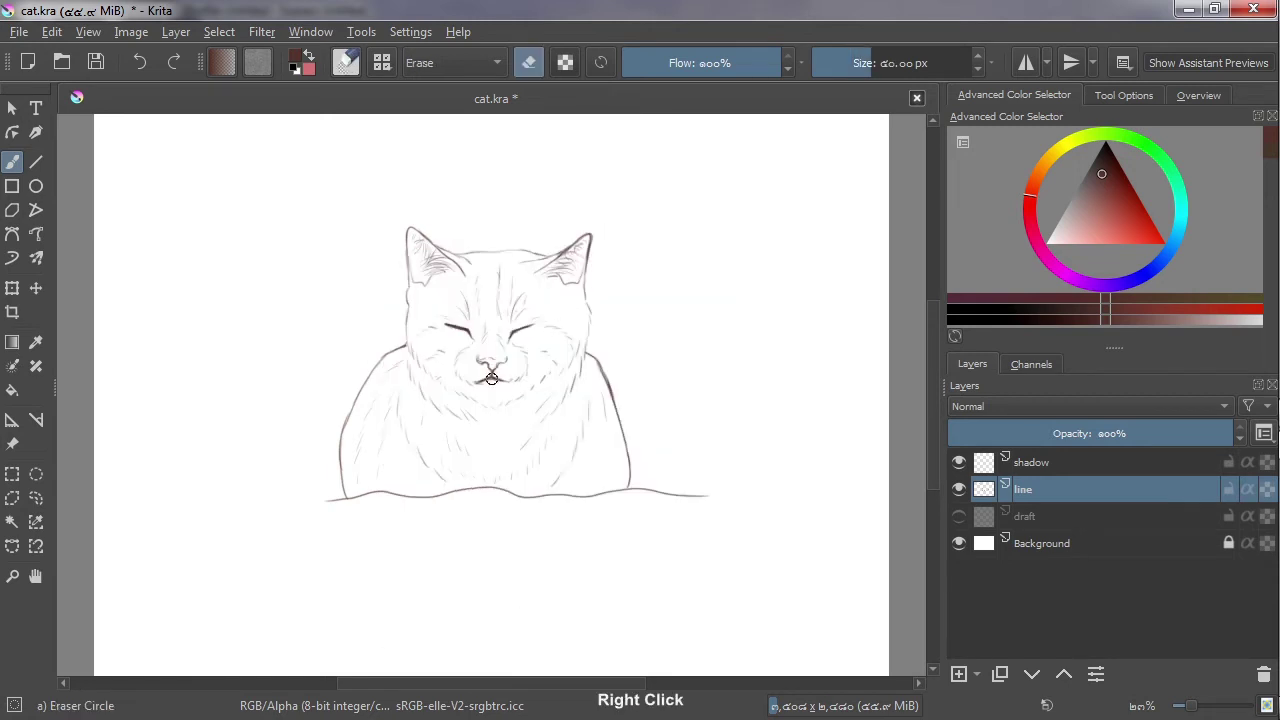
{"action": "right_click", "coordinate": [540, 425]}
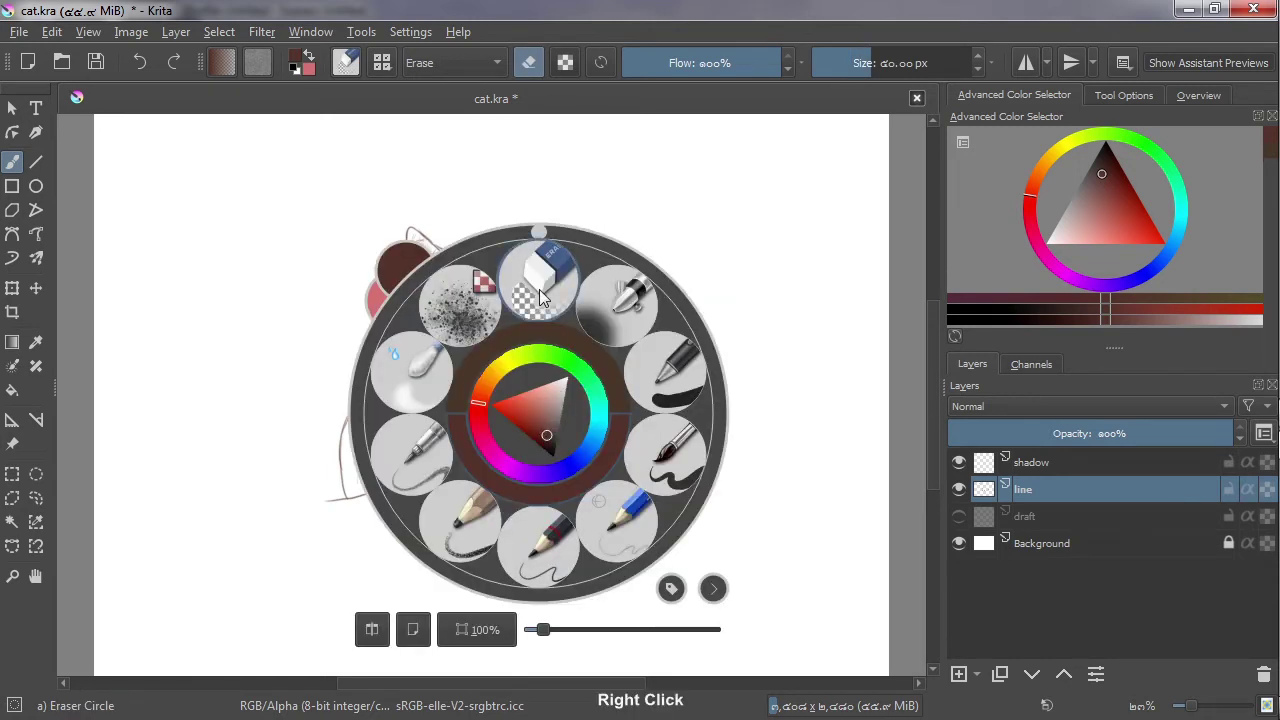
{"action": "right_click", "coordinate": [538, 418]}
{"action": "right_click", "coordinate": [571, 406]}
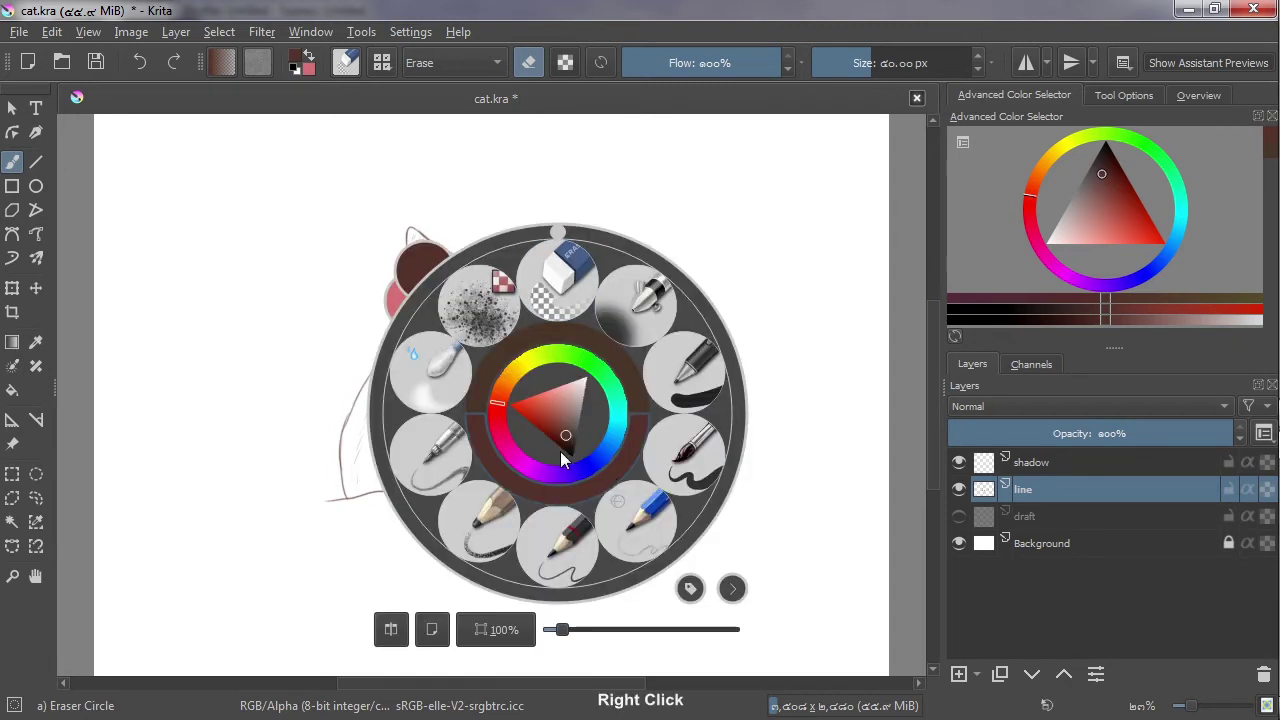
{"action": "left_click", "coordinate": [587, 544]}
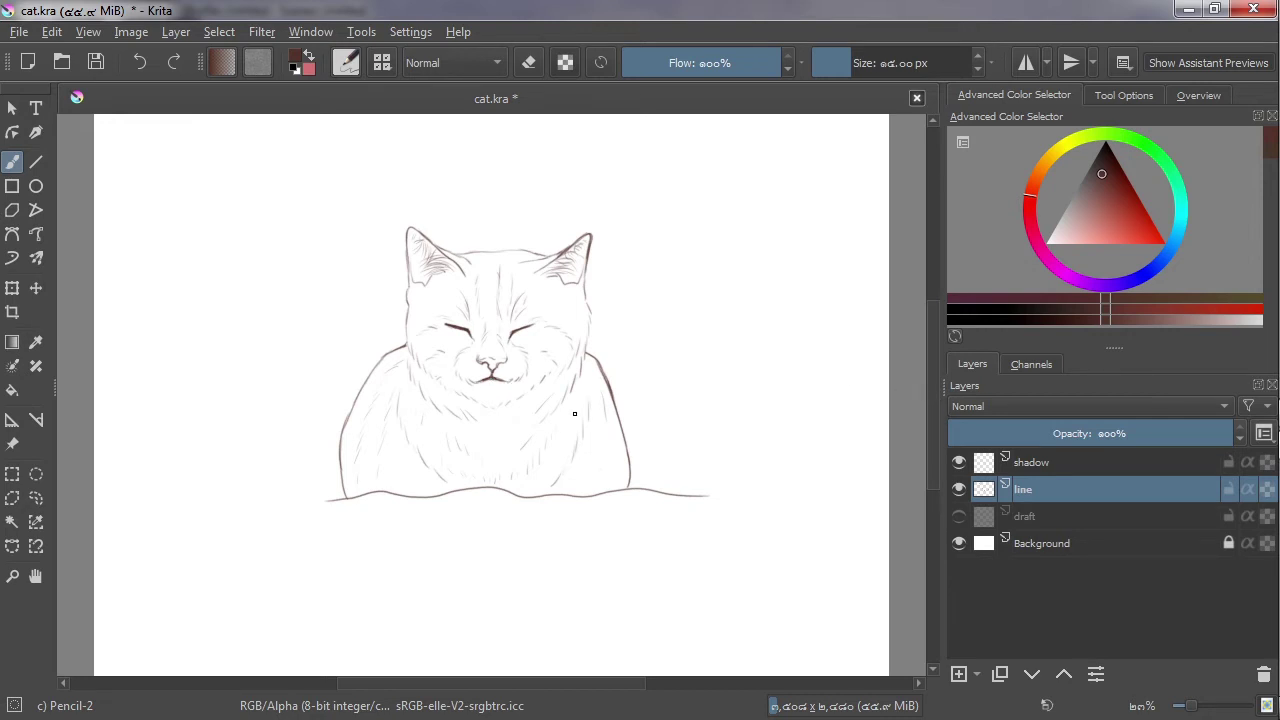
Refine the fur strokes around the right cheek and chin using Eraser Circle and Pencil-4 Soft.
{"action": "right_click", "coordinate": [577, 375]}
{"action": "left_click", "coordinate": [585, 292]}
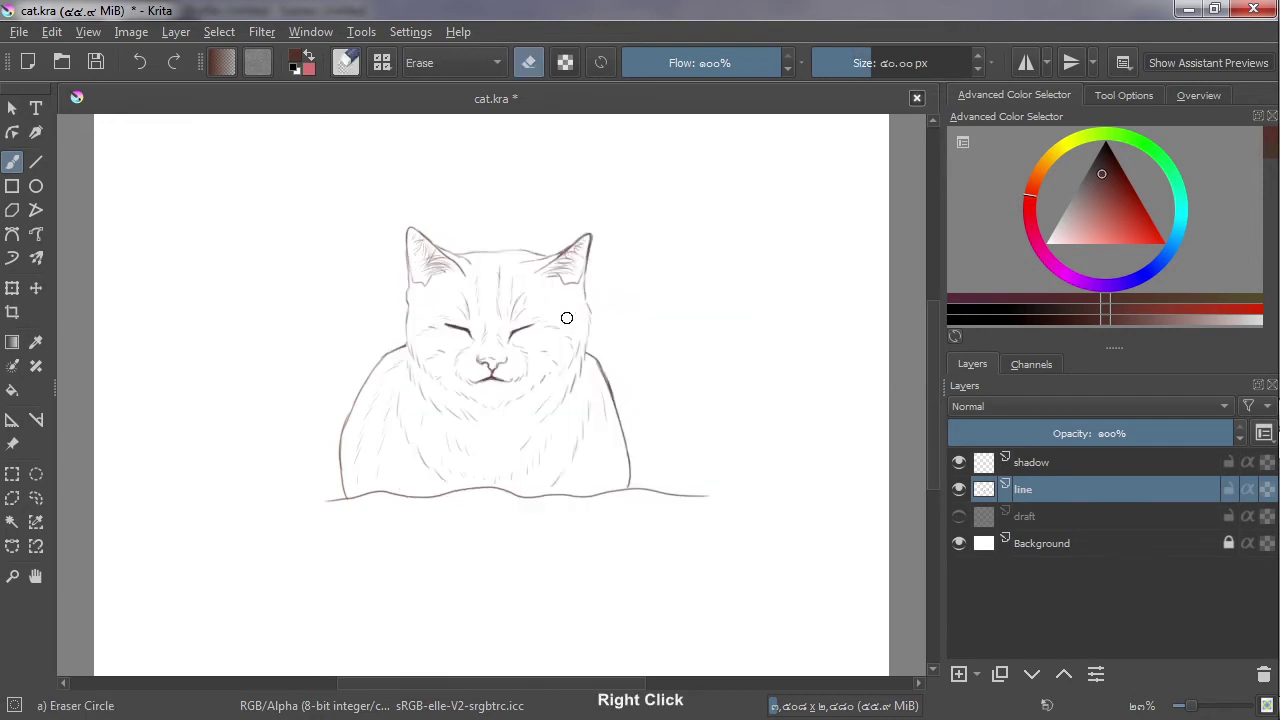
{"action": "right_click", "coordinate": [522, 395]}
{"action": "left_click", "coordinate": [509, 400]}
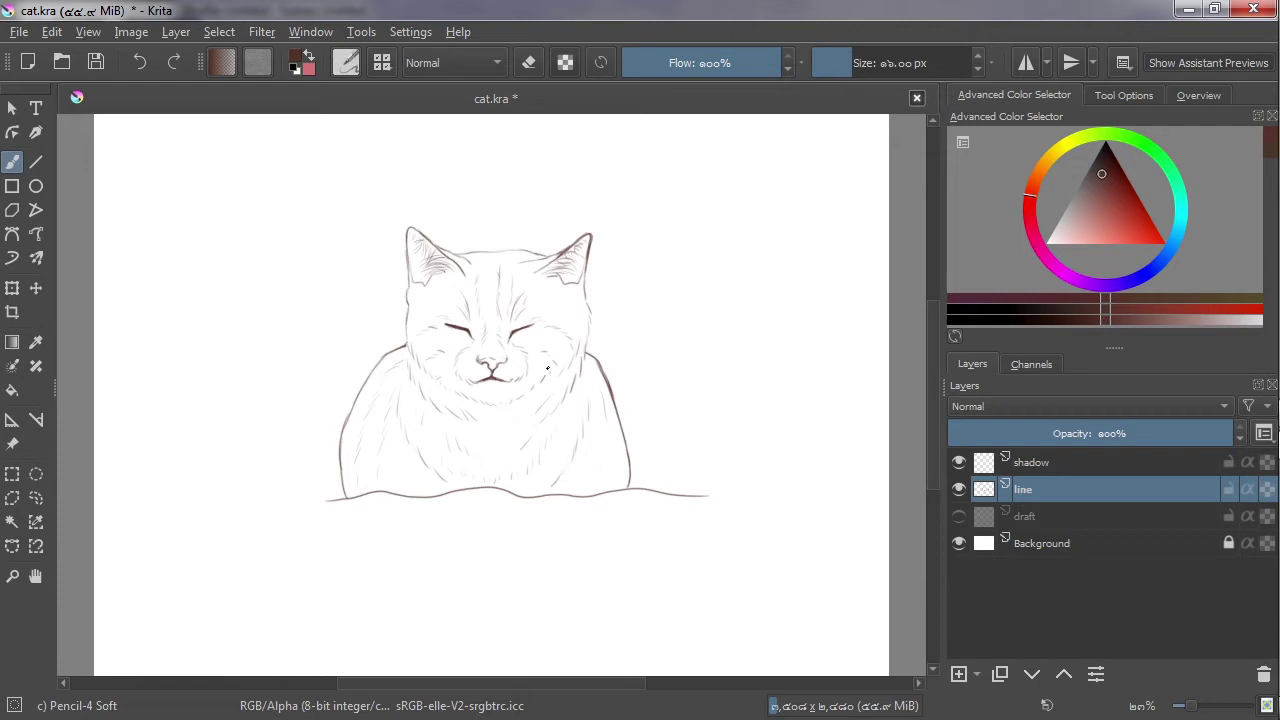
Darken both lower body corners at the ground line and the closed right eye with Pencil-2.
{"action": "right_click", "coordinate": [664, 414]}
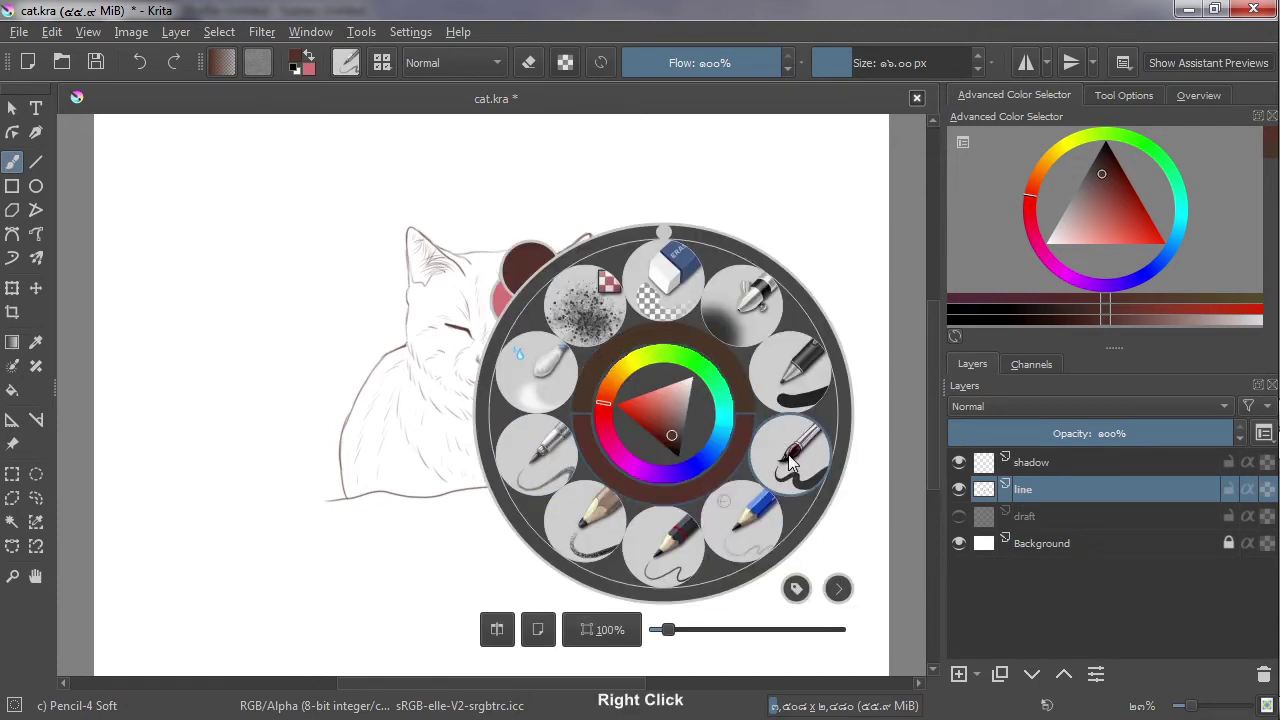
{"action": "left_click", "coordinate": [655, 538]}
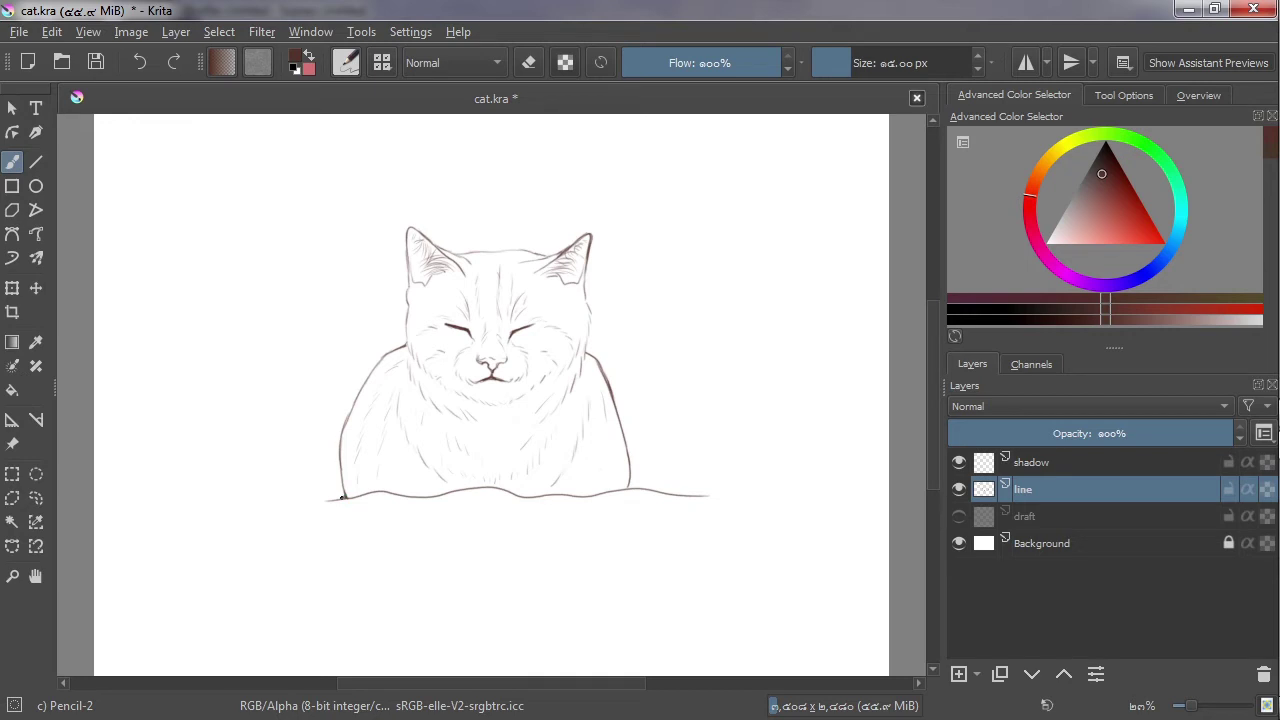
{"action": "left_click_drag", "start_coordinate": [341, 497], "coordinate": [342, 484]}
{"action": "left_click_drag", "start_coordinate": [628, 476], "coordinate": [626, 488]}
{"action": "left_click_drag", "start_coordinate": [511, 331], "coordinate": [534, 324]}
Erase the mouth line below the nose with Eraser Circle.
{"action": "right_click", "coordinate": [647, 372]}
{"action": "left_click", "coordinate": [623, 274]}
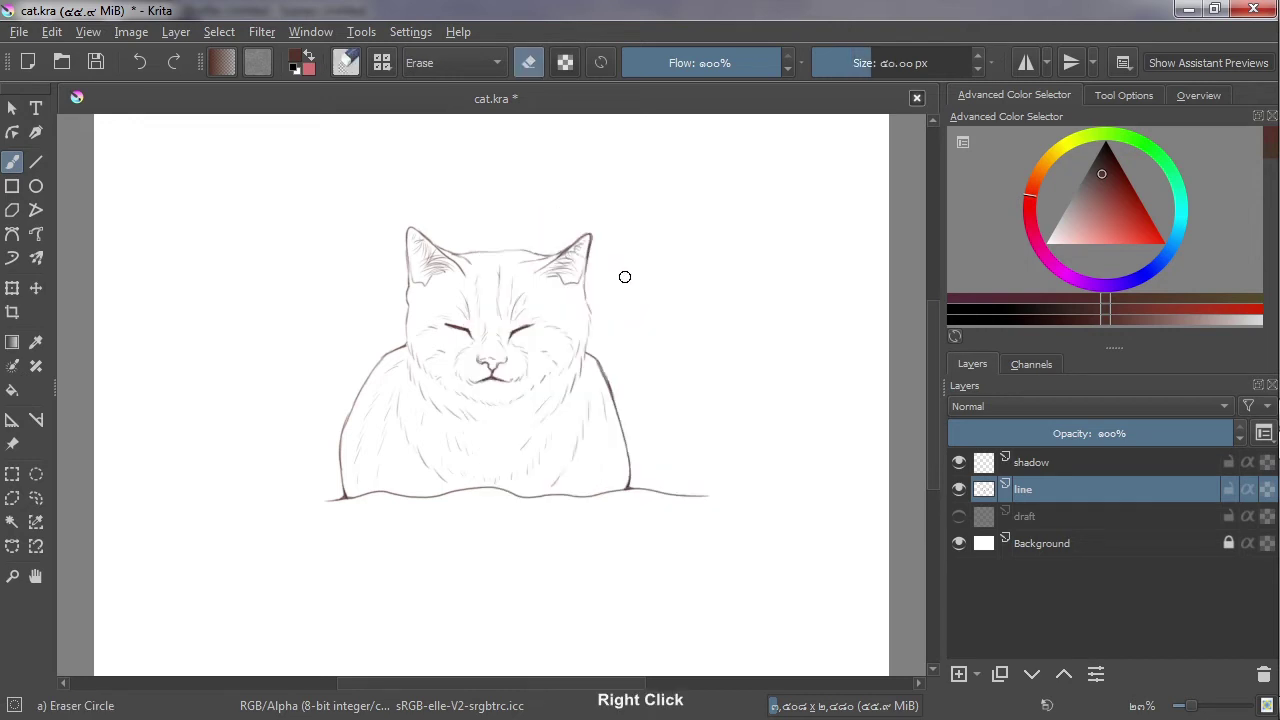
{"action": "left_click_drag", "start_coordinate": [496, 390], "coordinate": [501, 381]}
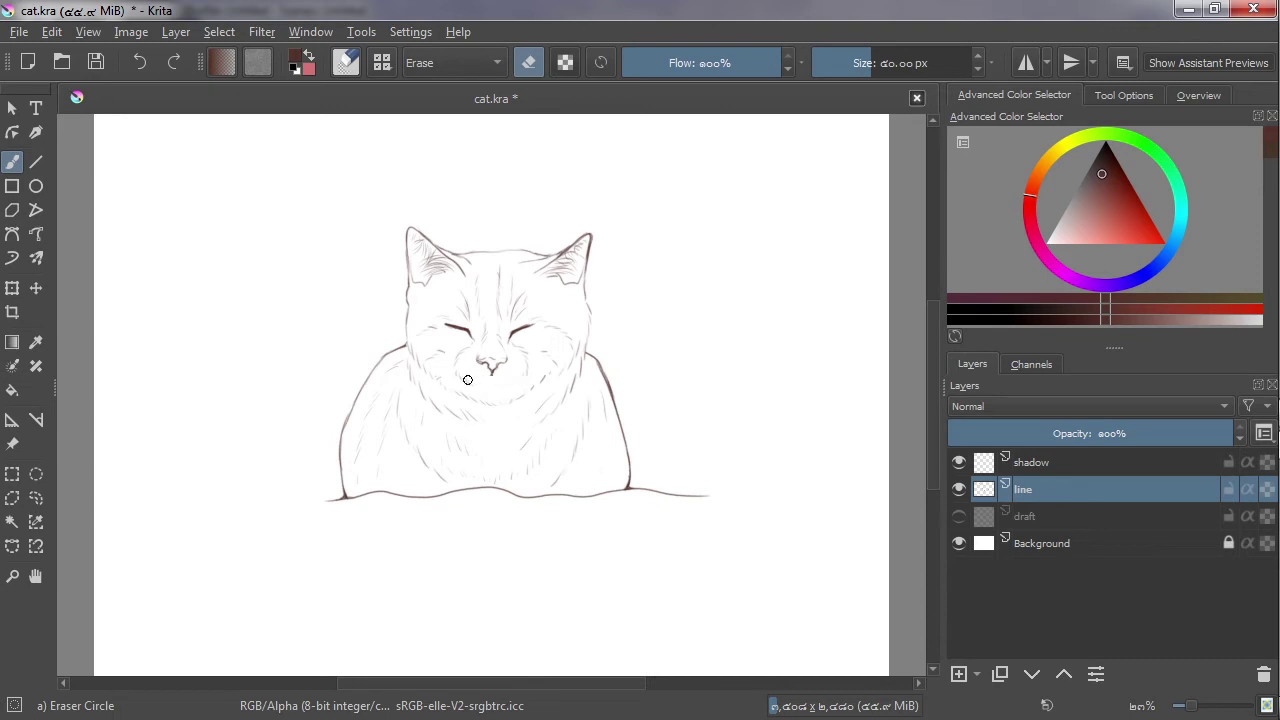
Redraw the mouth as a softer curve below the nose with Pencil-4 Soft.
{"action": "right_click", "coordinate": [602, 414]}
{"action": "left_click", "coordinate": [617, 549]}
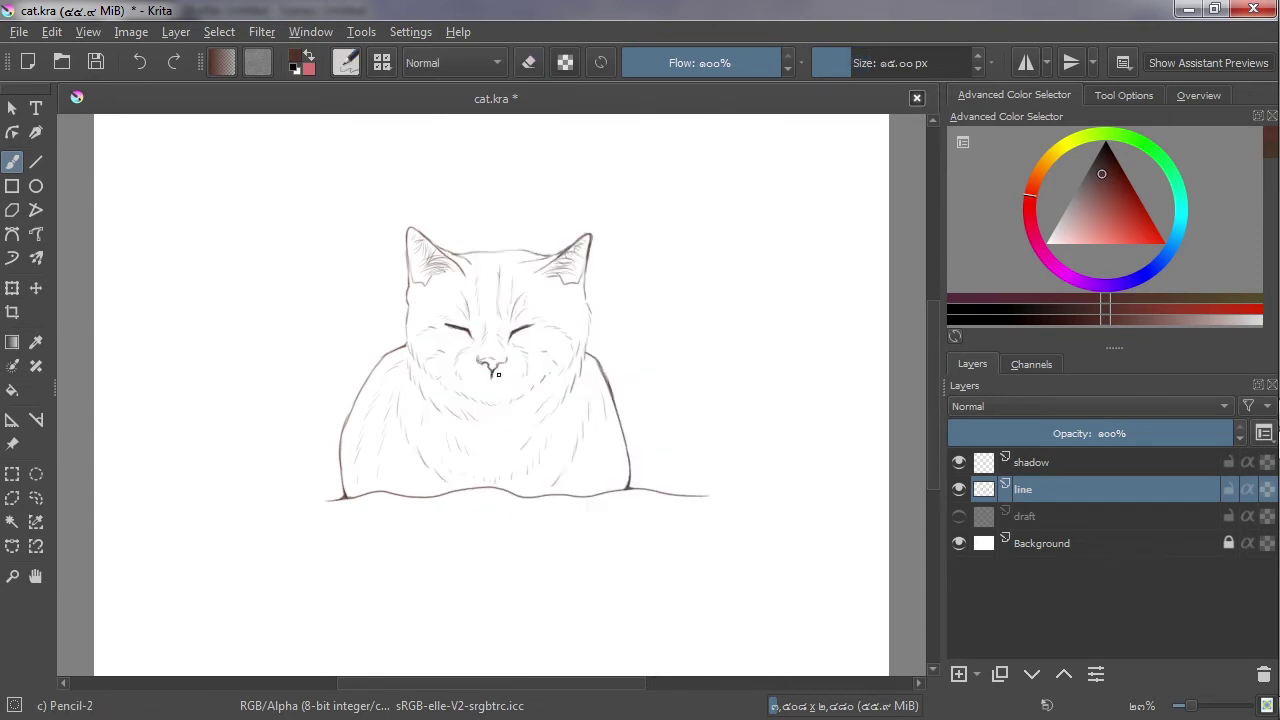
{"action": "right_click", "coordinate": [620, 414]}
{"action": "left_click", "coordinate": [484, 448]}
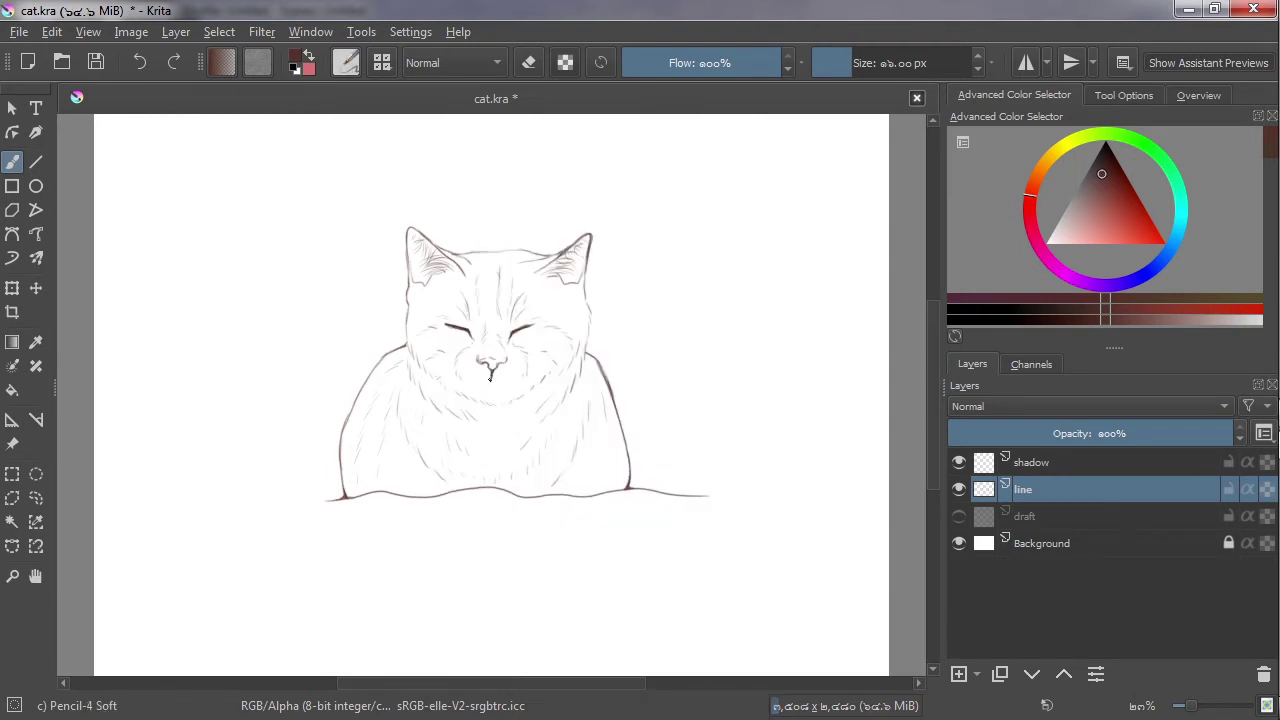
{"action": "left_click_drag", "start_coordinate": [476, 380], "coordinate": [490, 385]}
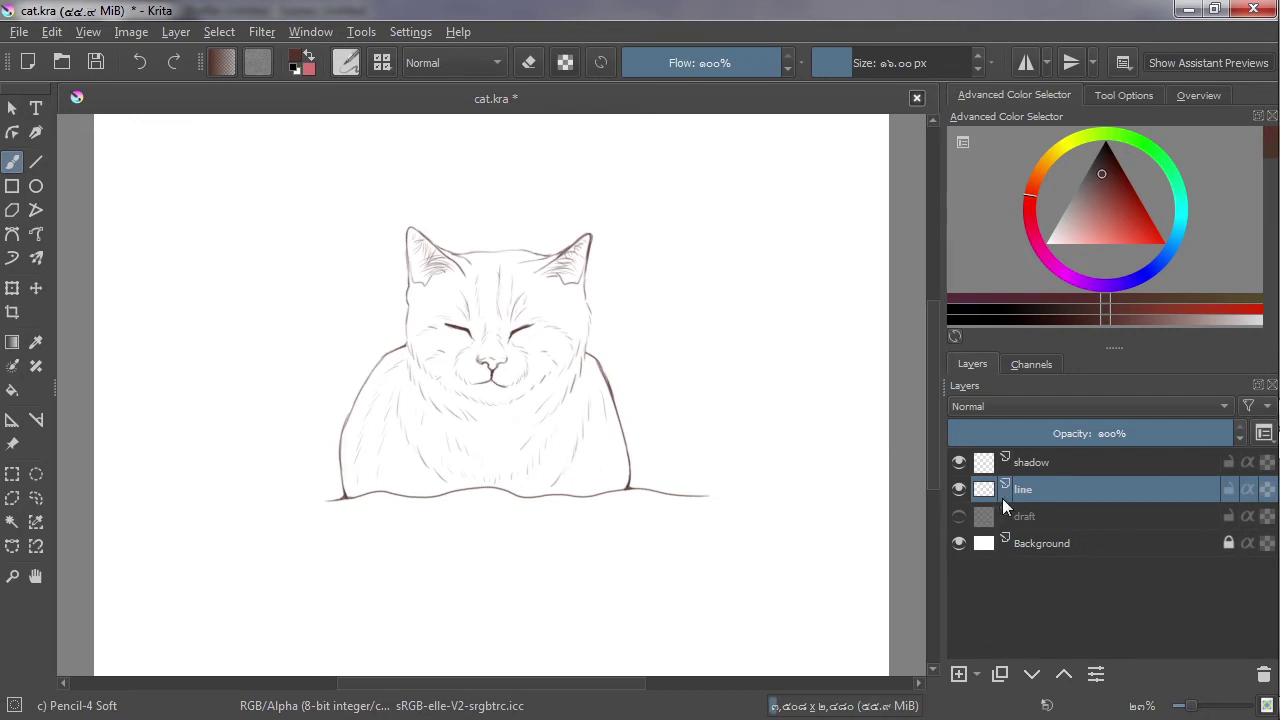
Erase the right half of the mouth line and redraw it with Pencil-4 Soft.
{"action": "right_click", "coordinate": [561, 370]}
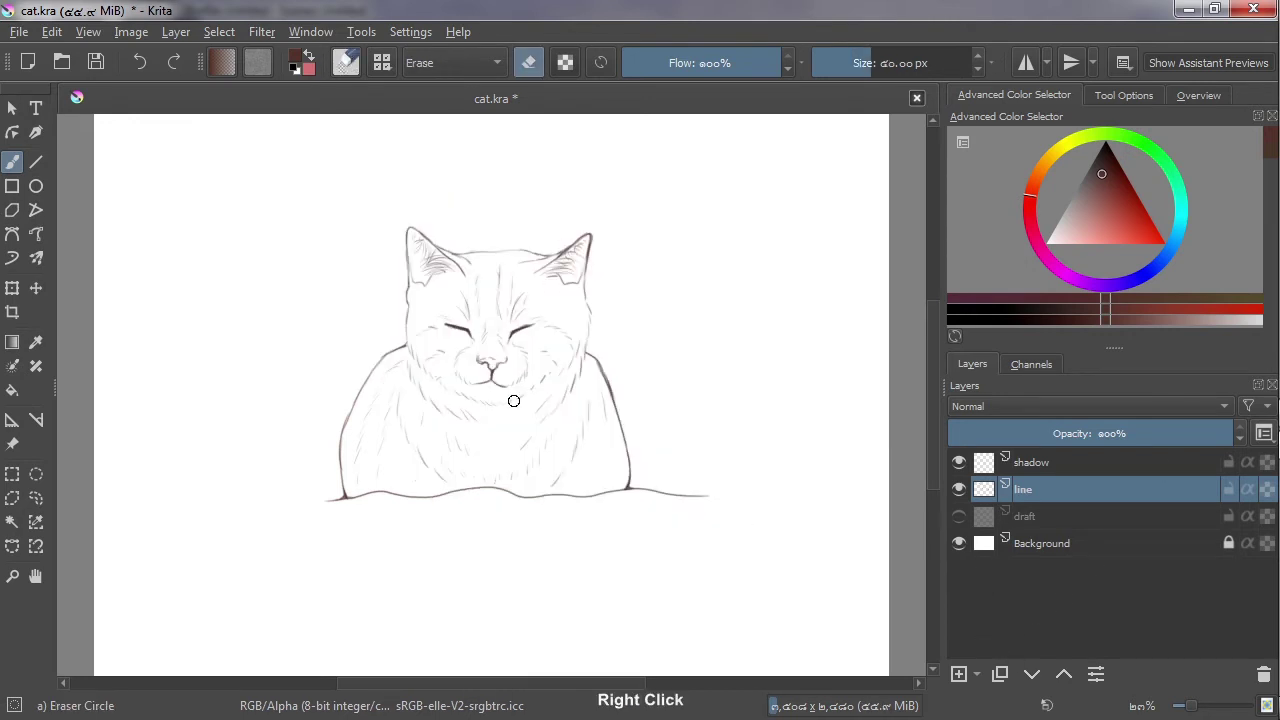
{"action": "right_click", "coordinate": [605, 375]}
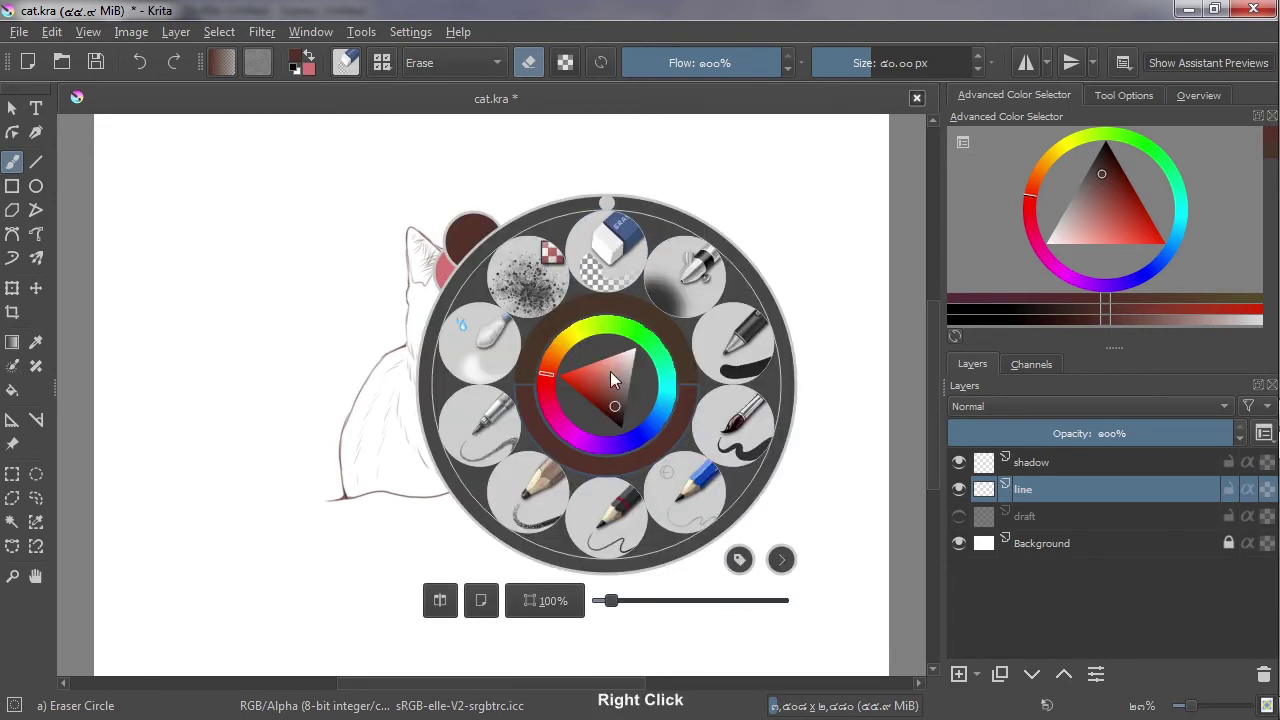
{"action": "left_click", "coordinate": [622, 508]}
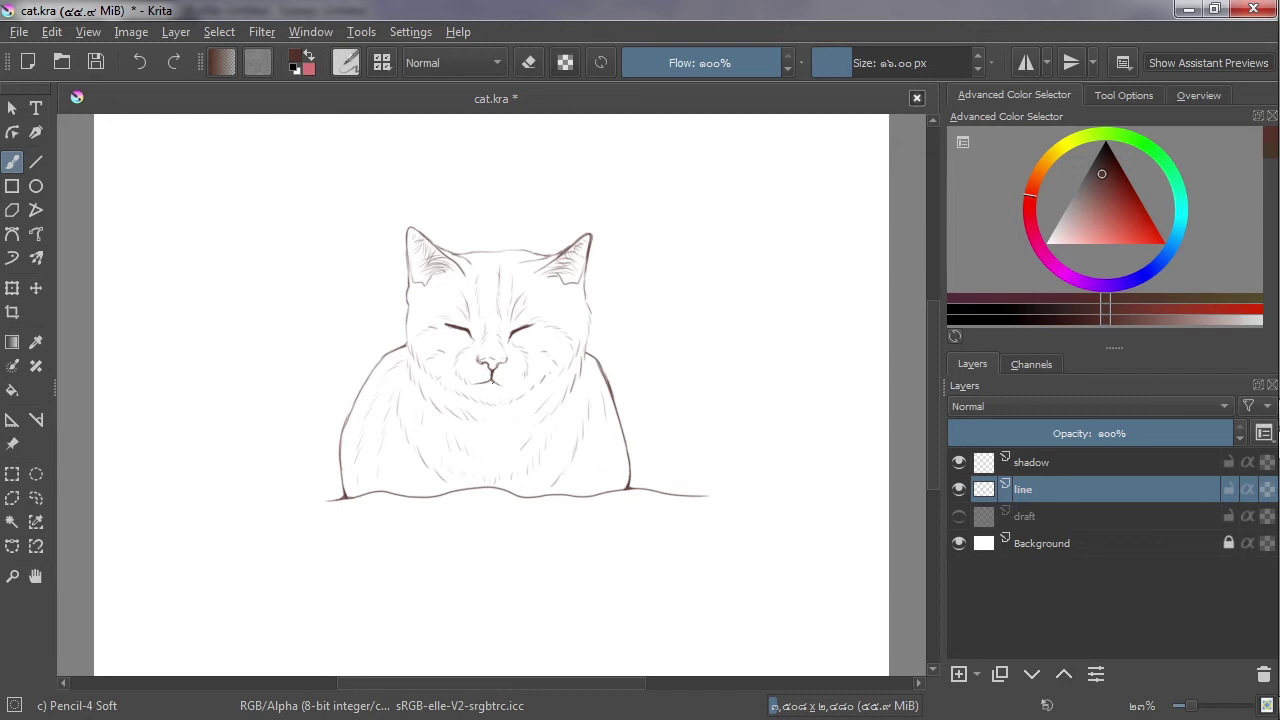
{"action": "left_click_drag", "start_coordinate": [509, 383], "coordinate": [511, 385]}
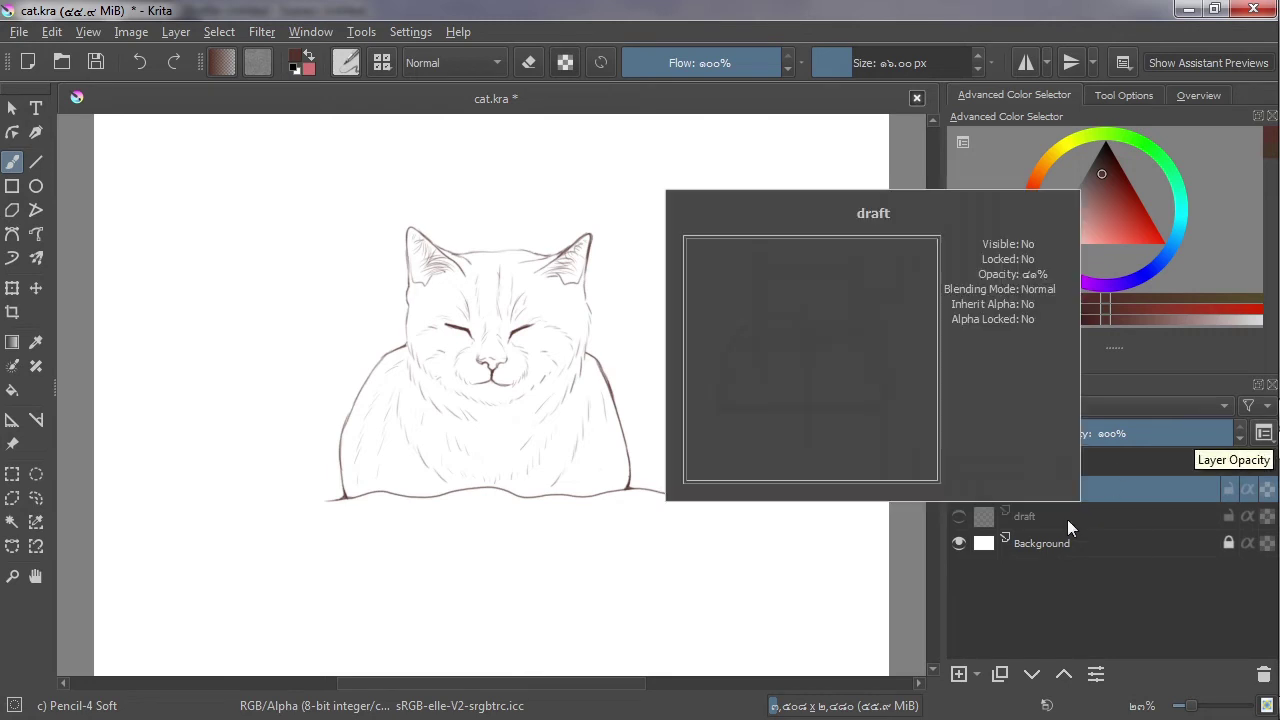
Touch up the mouth's left end, and erase and redraw its right end with Eraser Circle and Pencil-4 Soft.
{"action": "mouse_move", "coordinate": [1071, 499]}
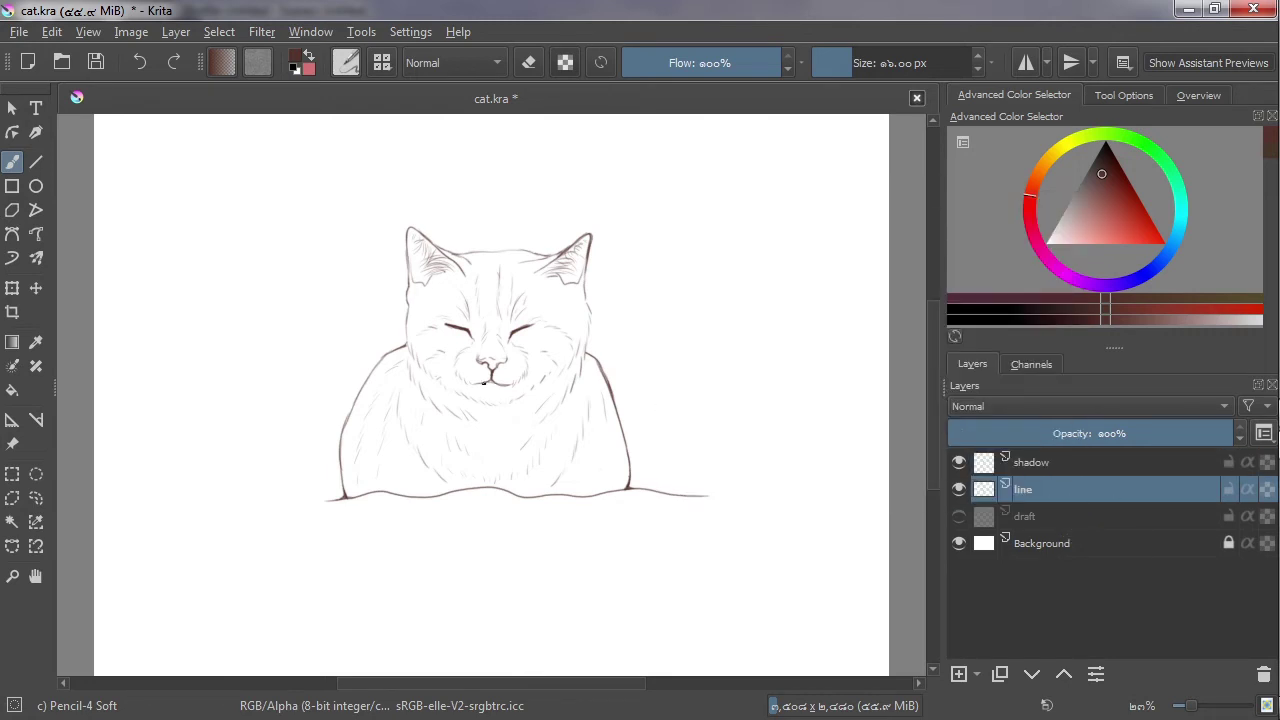
{"action": "left_click_drag", "start_coordinate": [483, 383], "coordinate": [485, 385]}
{"action": "right_click", "coordinate": [572, 368]}
{"action": "left_click", "coordinate": [539, 255]}
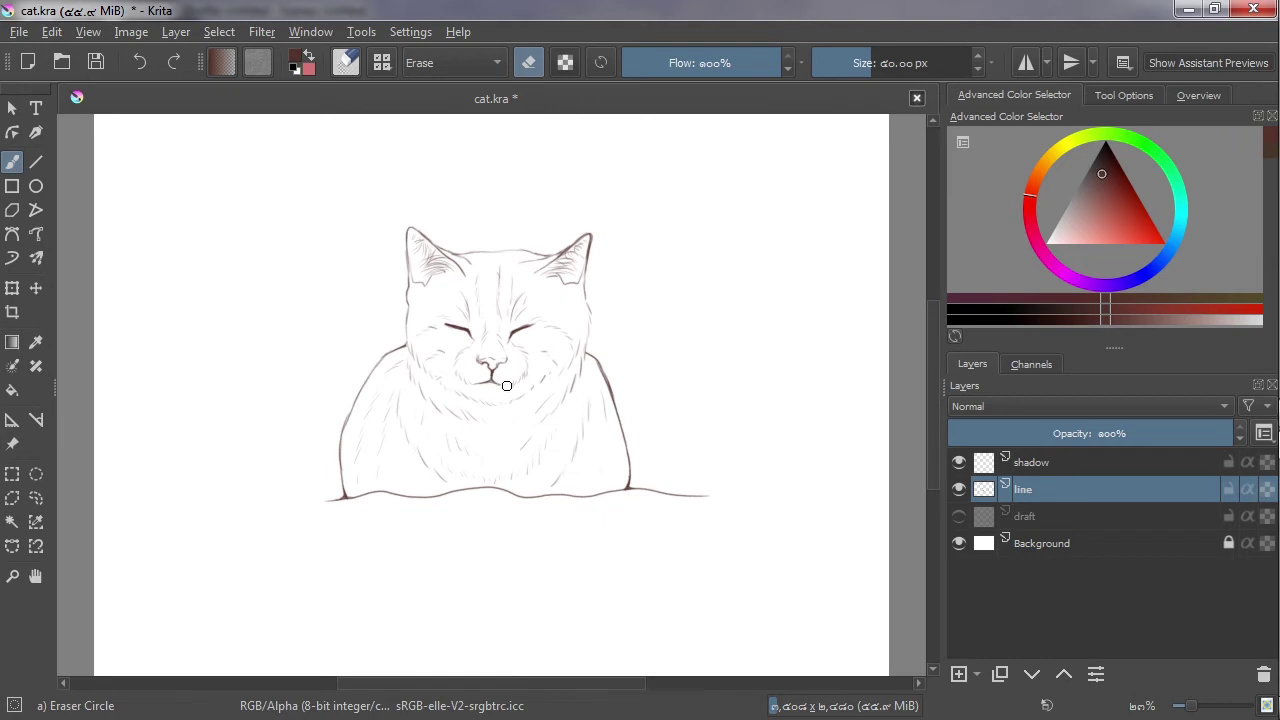
{"action": "right_click", "coordinate": [491, 363]}
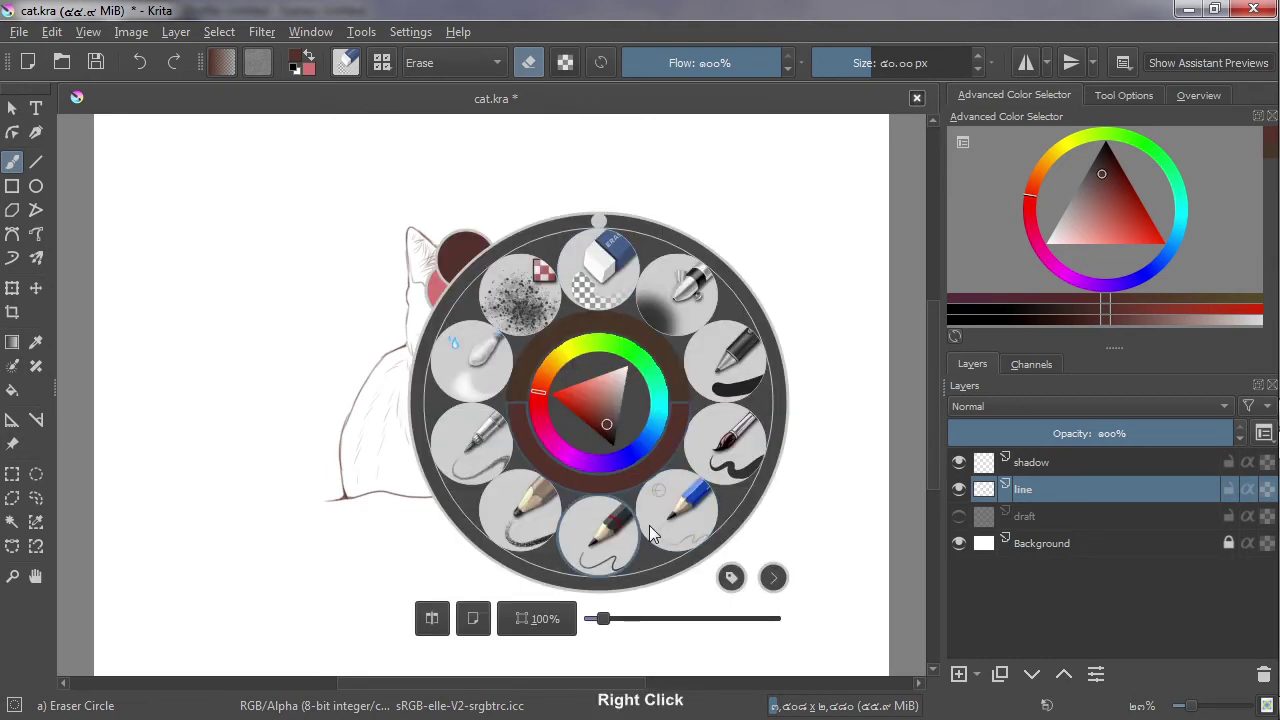
{"action": "left_click", "coordinate": [540, 500]}
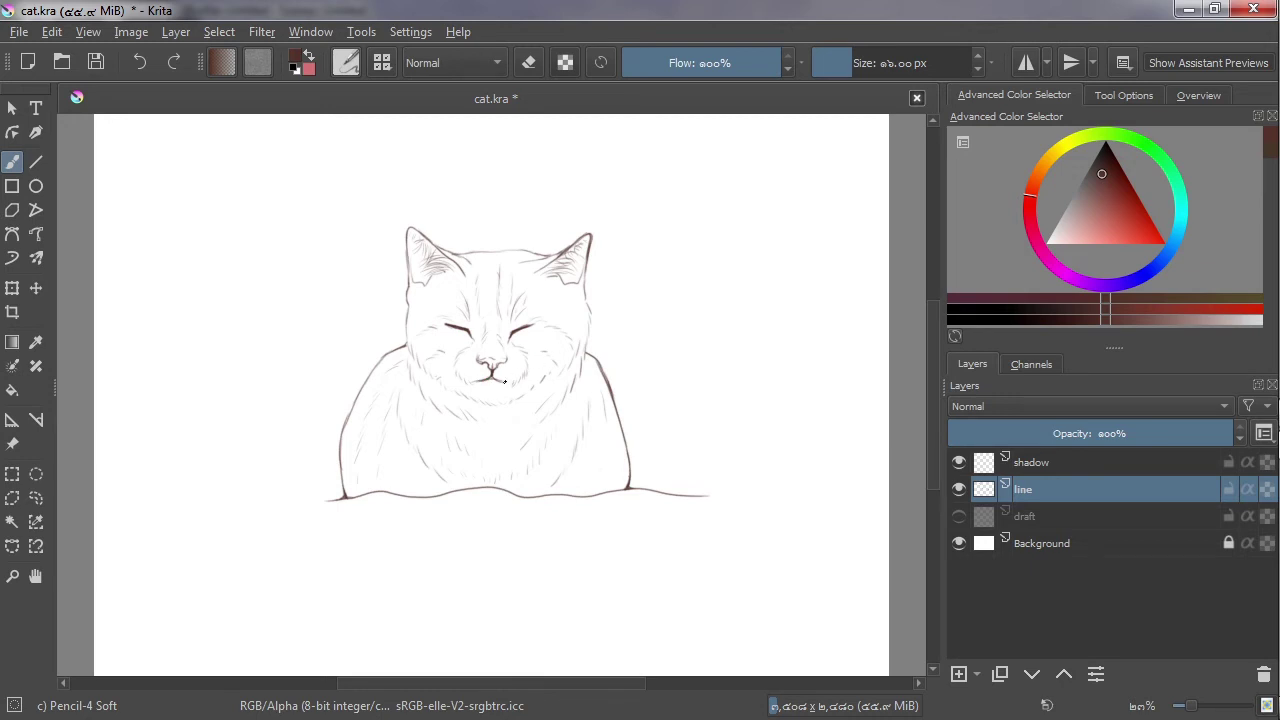
{"action": "left_click_drag", "start_coordinate": [498, 379], "coordinate": [507, 383]}
Trim the tip of the mouth's right end with Eraser Circle and redraw it shorter with Pencil-4 Soft.
{"action": "right_click", "coordinate": [584, 414]}
{"action": "left_click", "coordinate": [585, 279]}
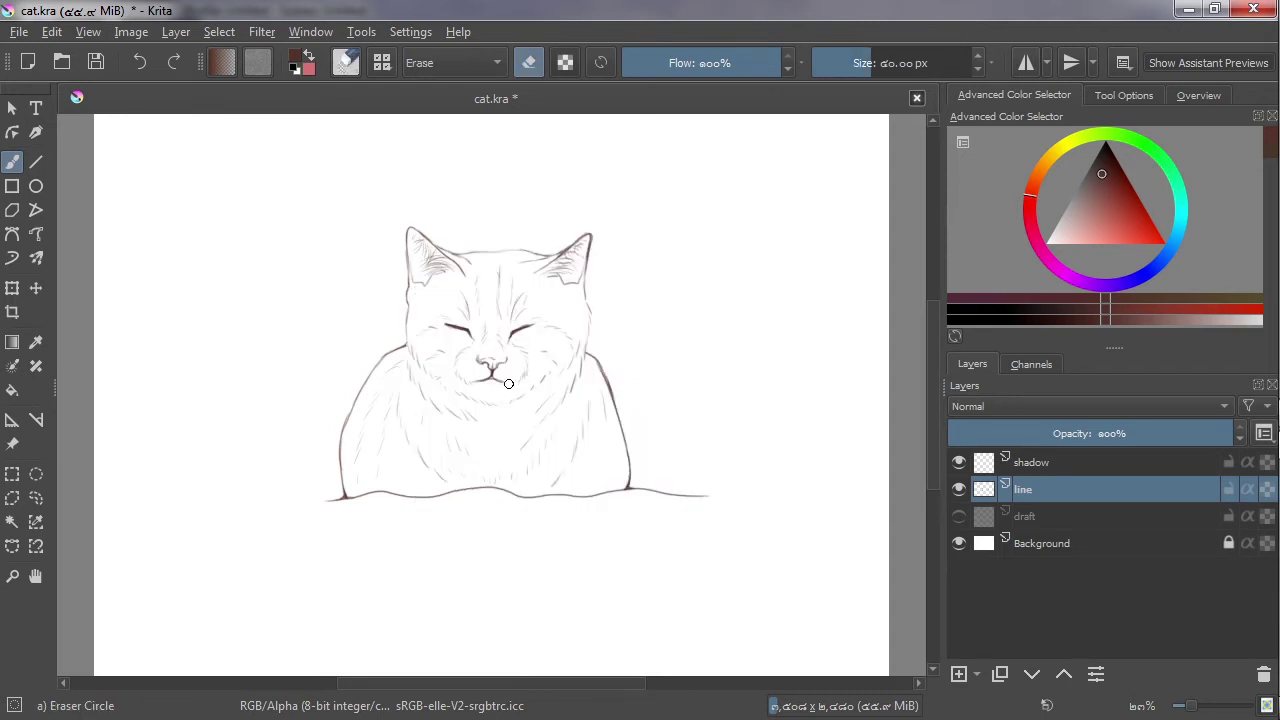
{"action": "right_click", "coordinate": [626, 380]}
{"action": "left_click", "coordinate": [640, 505]}
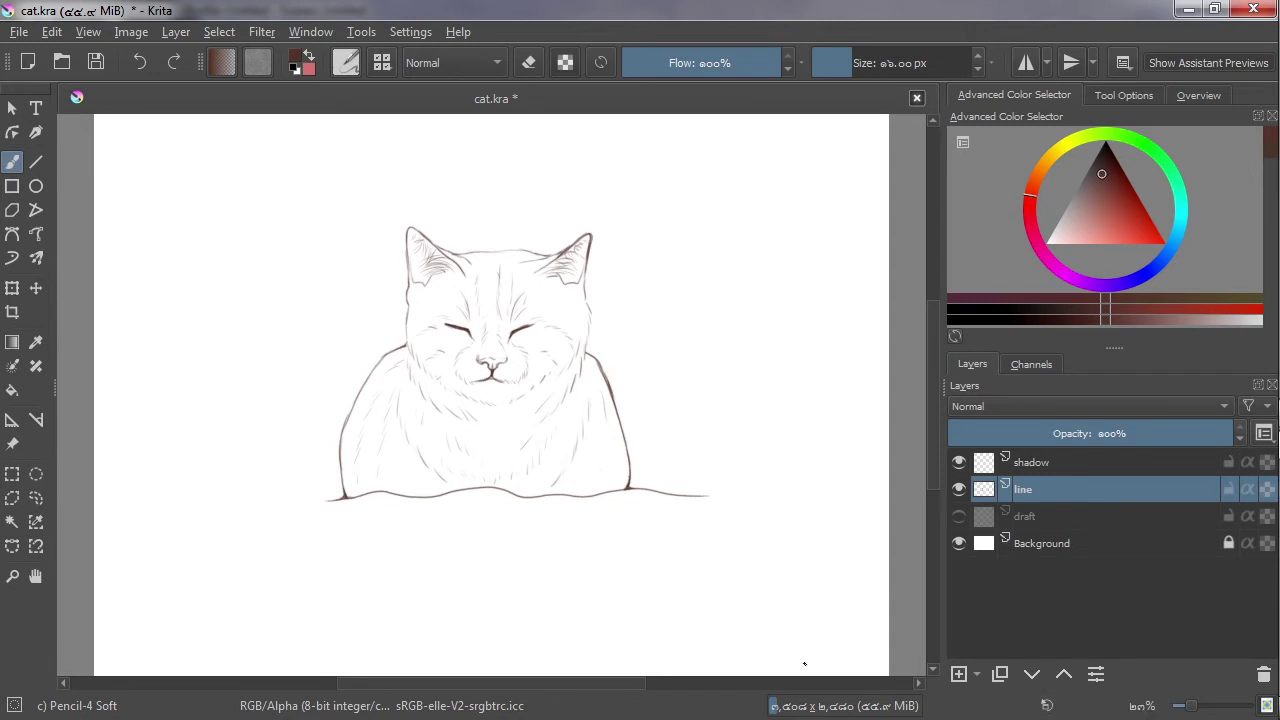
{"action": "mouse_move", "coordinate": [853, 717]}
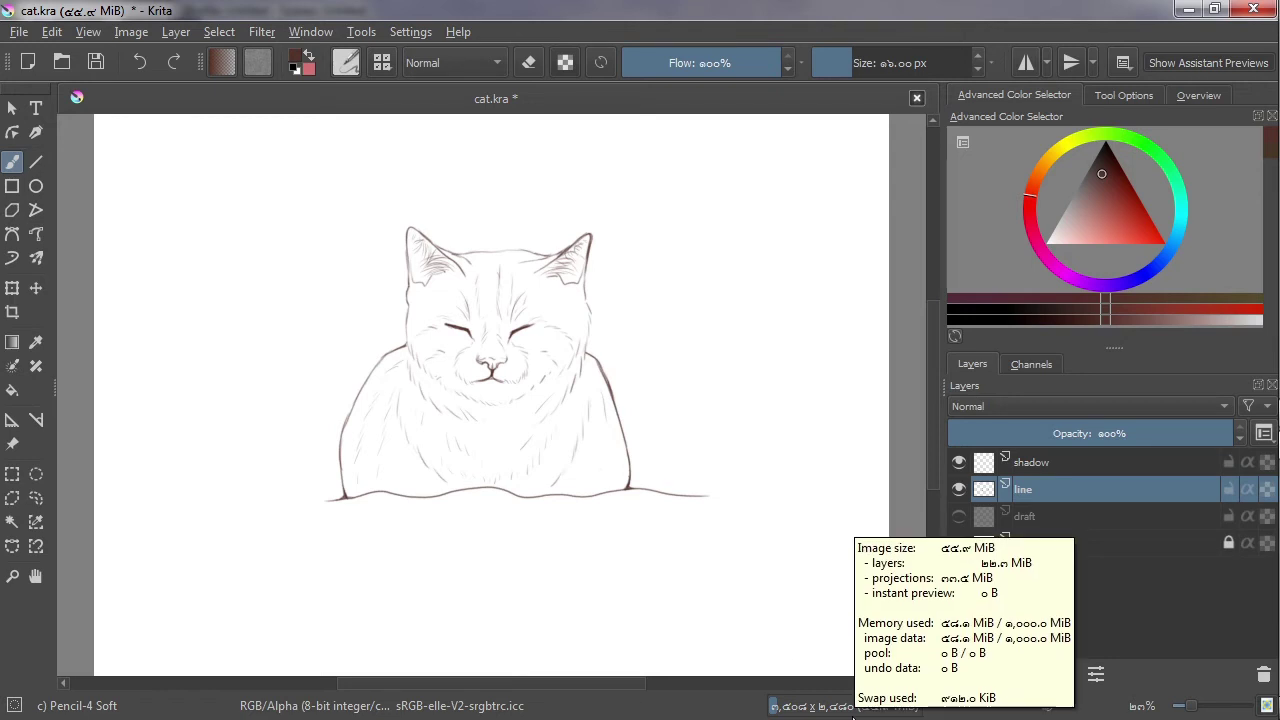
Erase the centre of the mouth below the nose with Eraser Circle and redraw it with Pencil-4 Soft.
{"action": "right_click", "coordinate": [571, 414]}
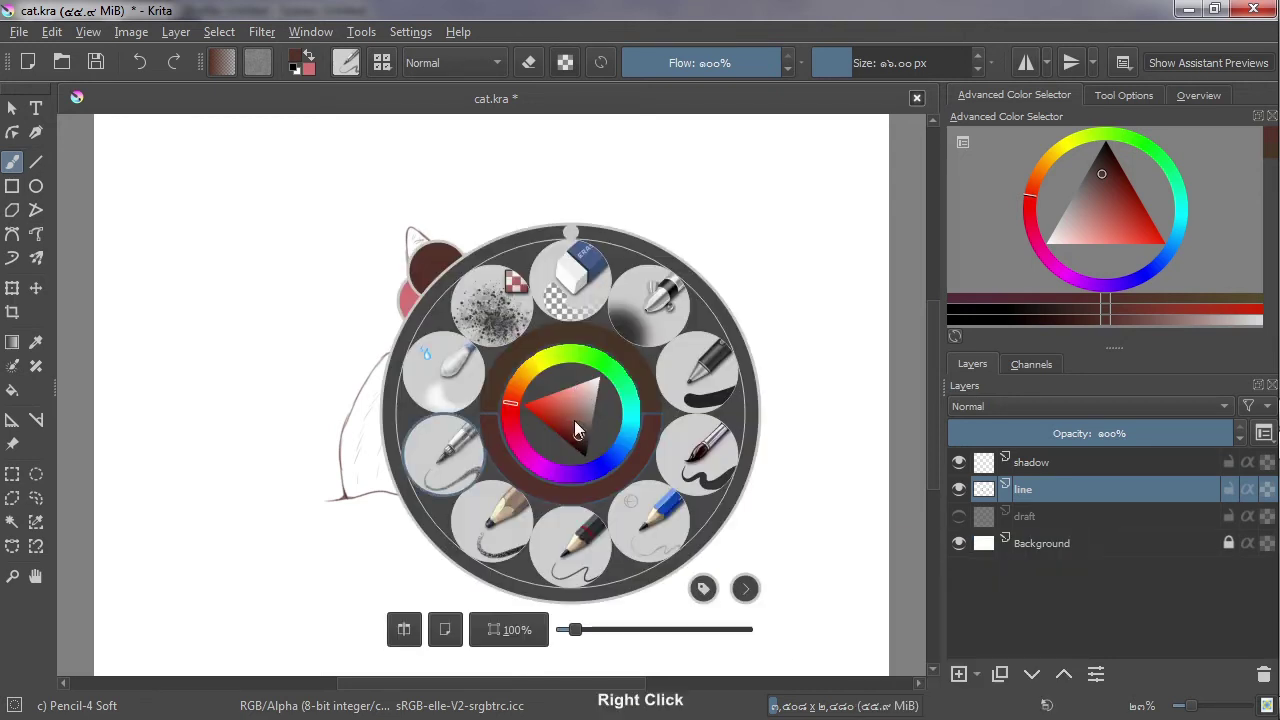
{"action": "left_click", "coordinate": [570, 272]}
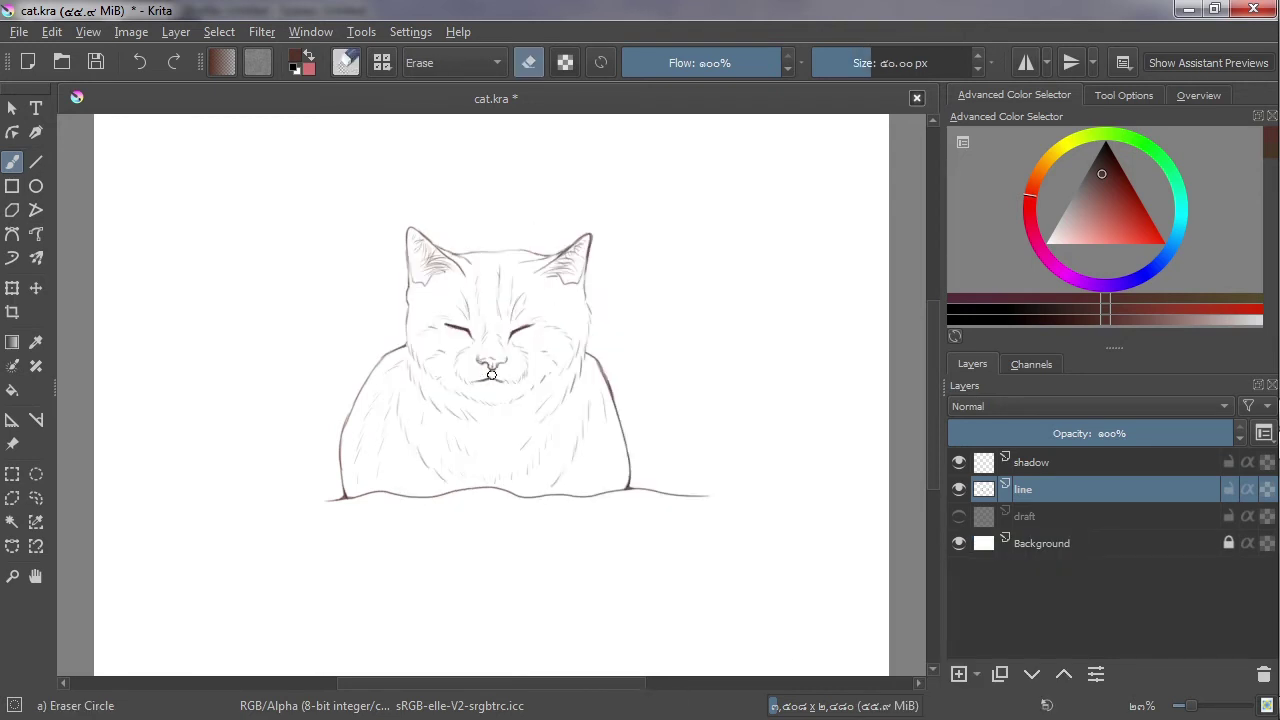
{"action": "right_click", "coordinate": [557, 414]}
{"action": "left_click", "coordinate": [537, 519]}
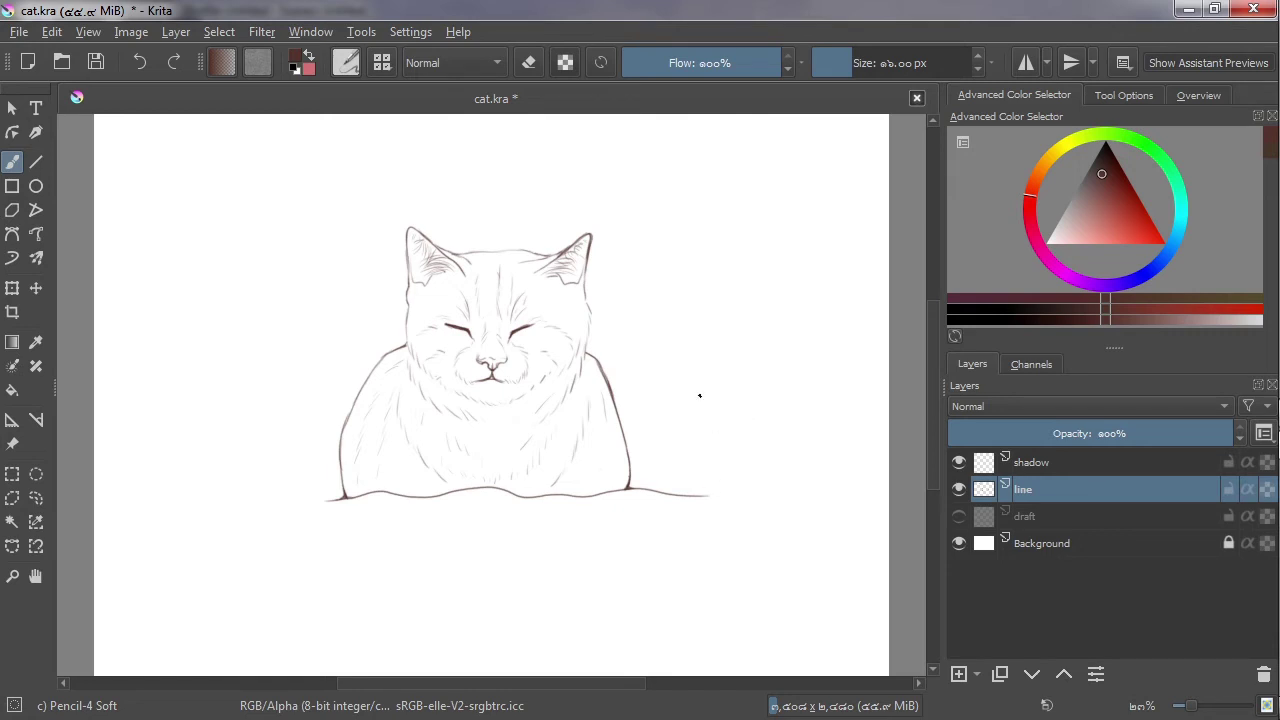
{"action": "right_click", "coordinate": [646, 349]}
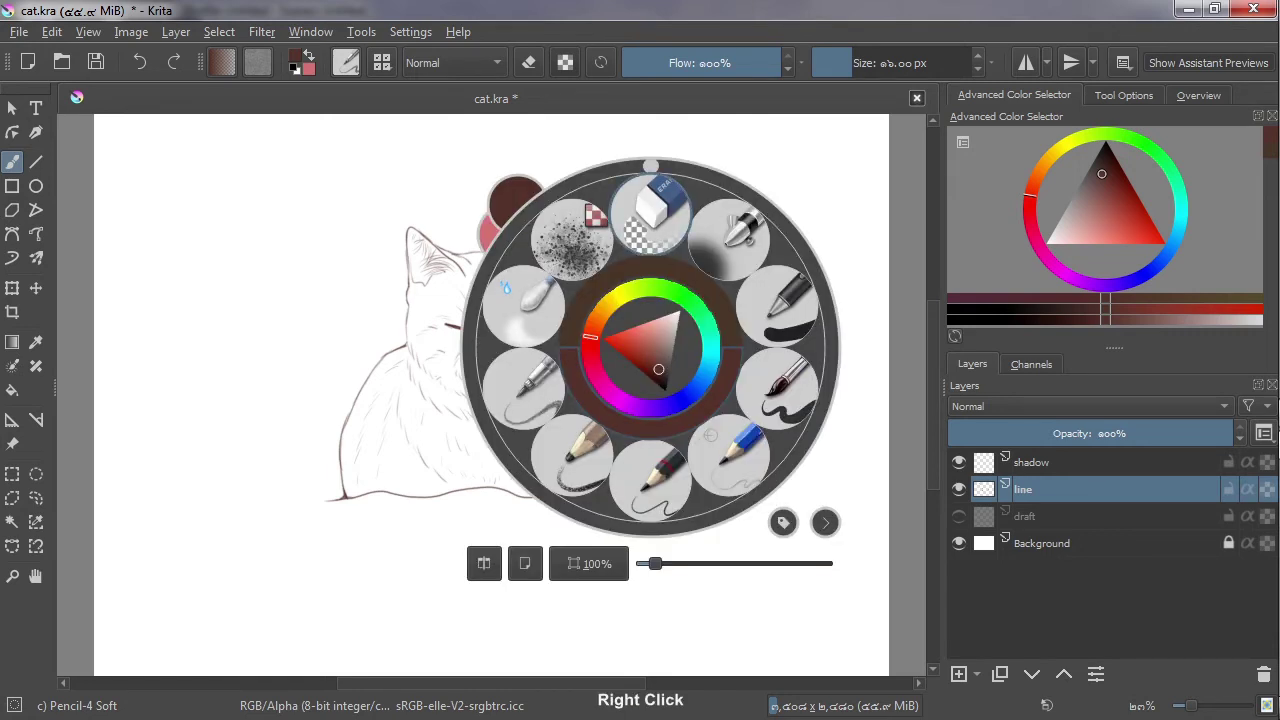
{"action": "left_click", "coordinate": [643, 208]}
{"action": "right_click", "coordinate": [502, 341]}
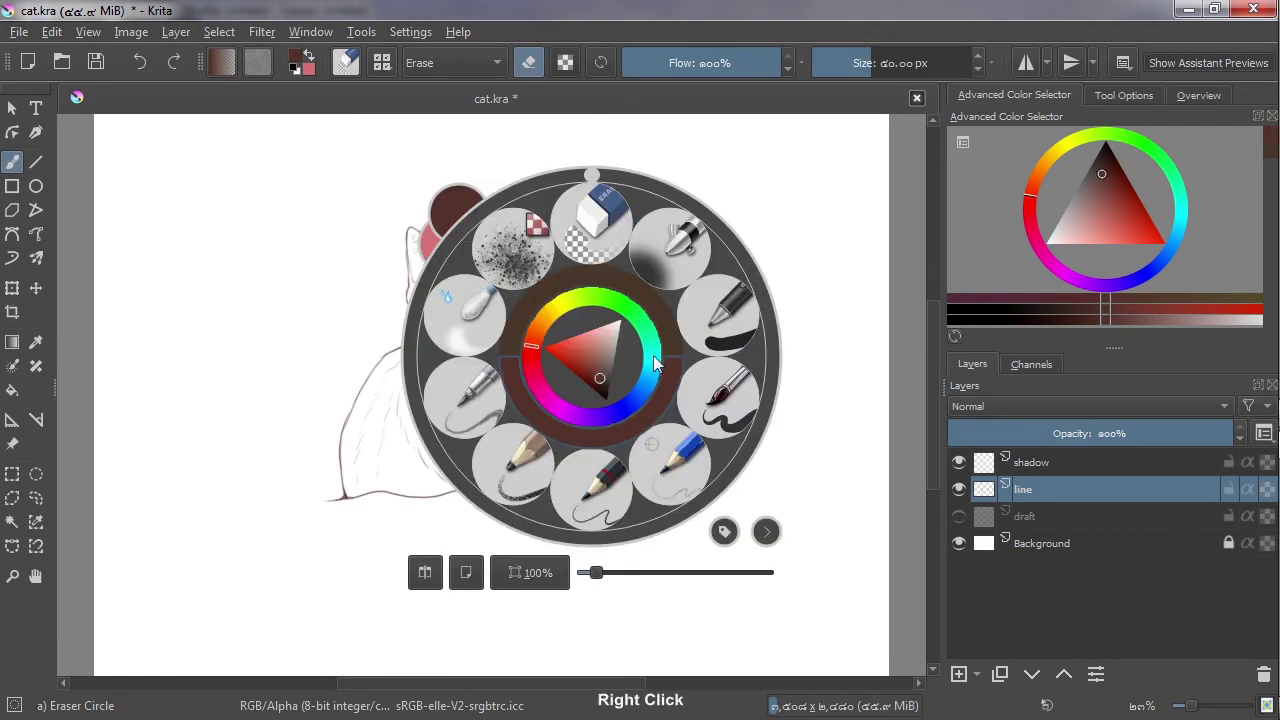
{"action": "left_click", "coordinate": [487, 387]}
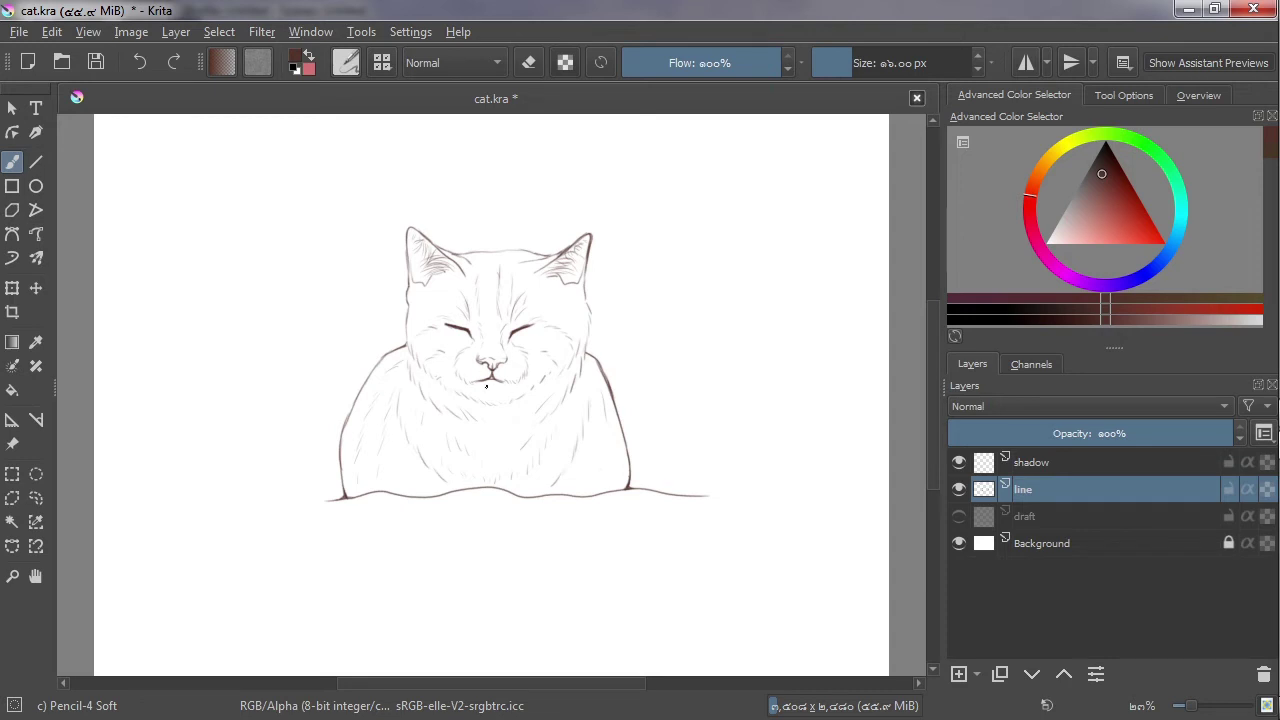
Clean around the mouth's right corner with Eraser Circle and refine the line there with Pencil-4 Soft.
{"action": "right_click", "coordinate": [495, 380]}
{"action": "left_click", "coordinate": [498, 275]}
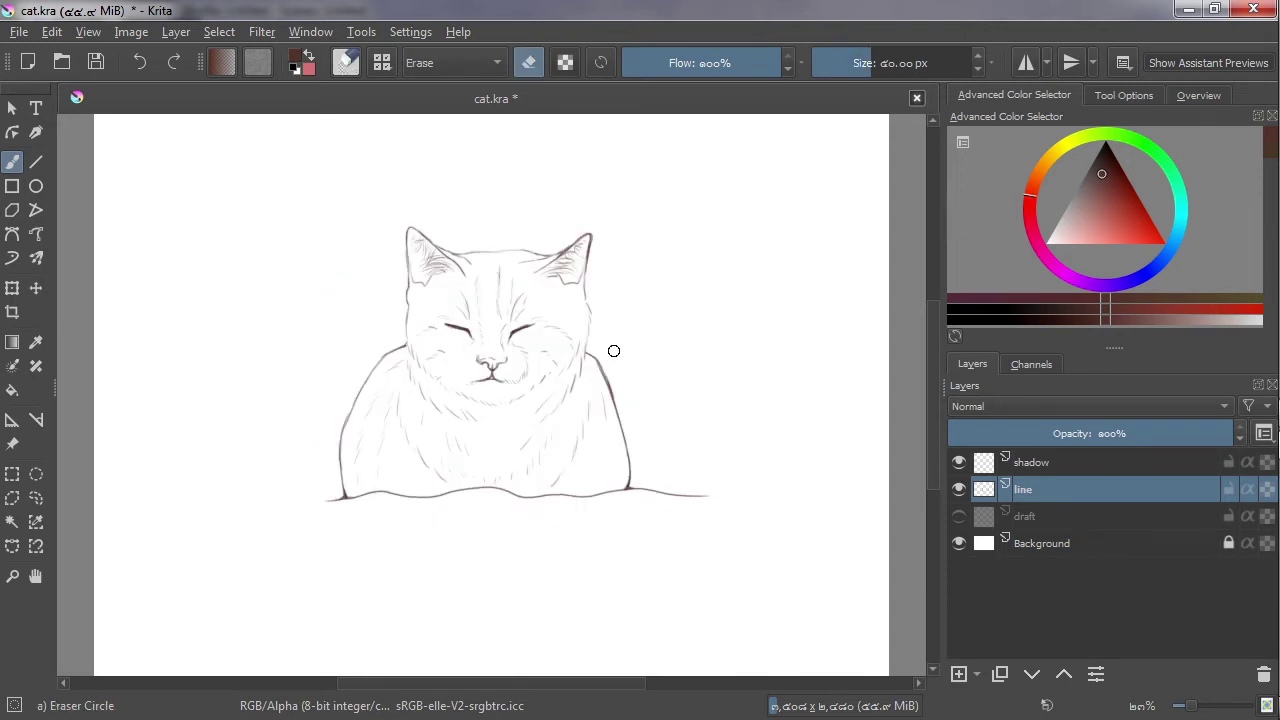
{"action": "right_click", "coordinate": [643, 476]}
{"action": "left_click", "coordinate": [580, 528]}
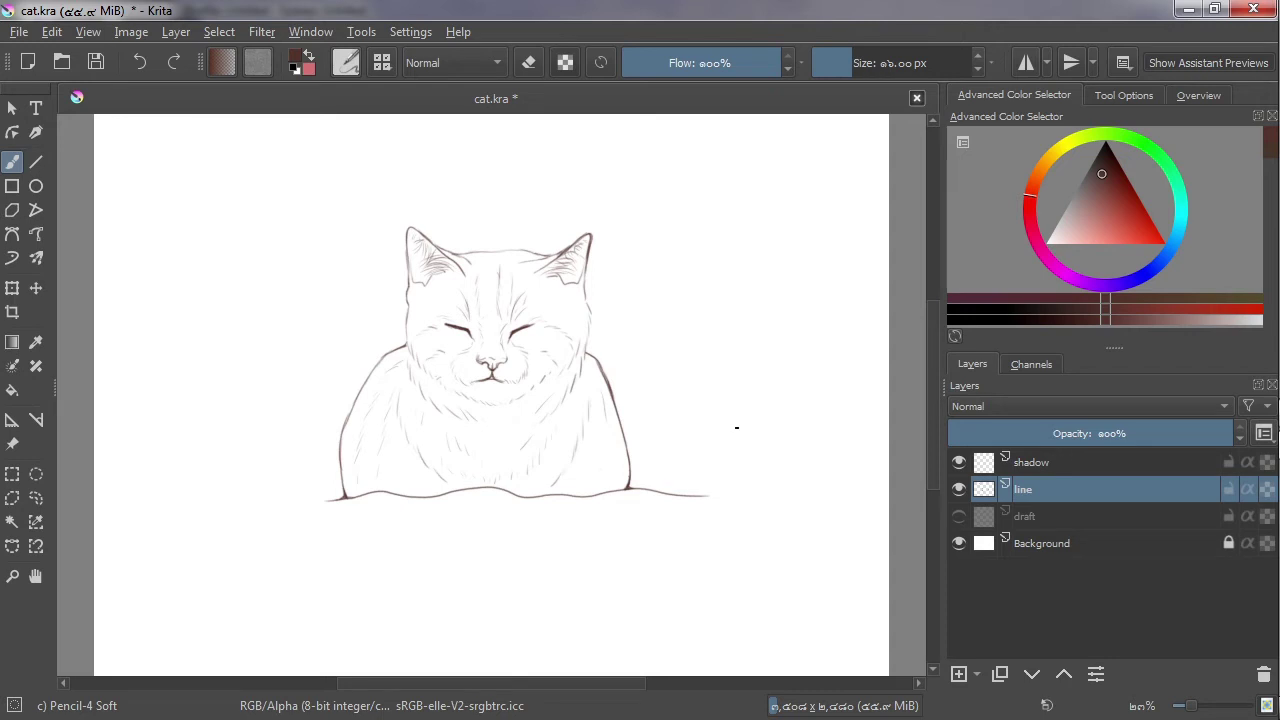
{"action": "right_click", "coordinate": [691, 461]}
{"action": "left_click", "coordinate": [678, 290]}
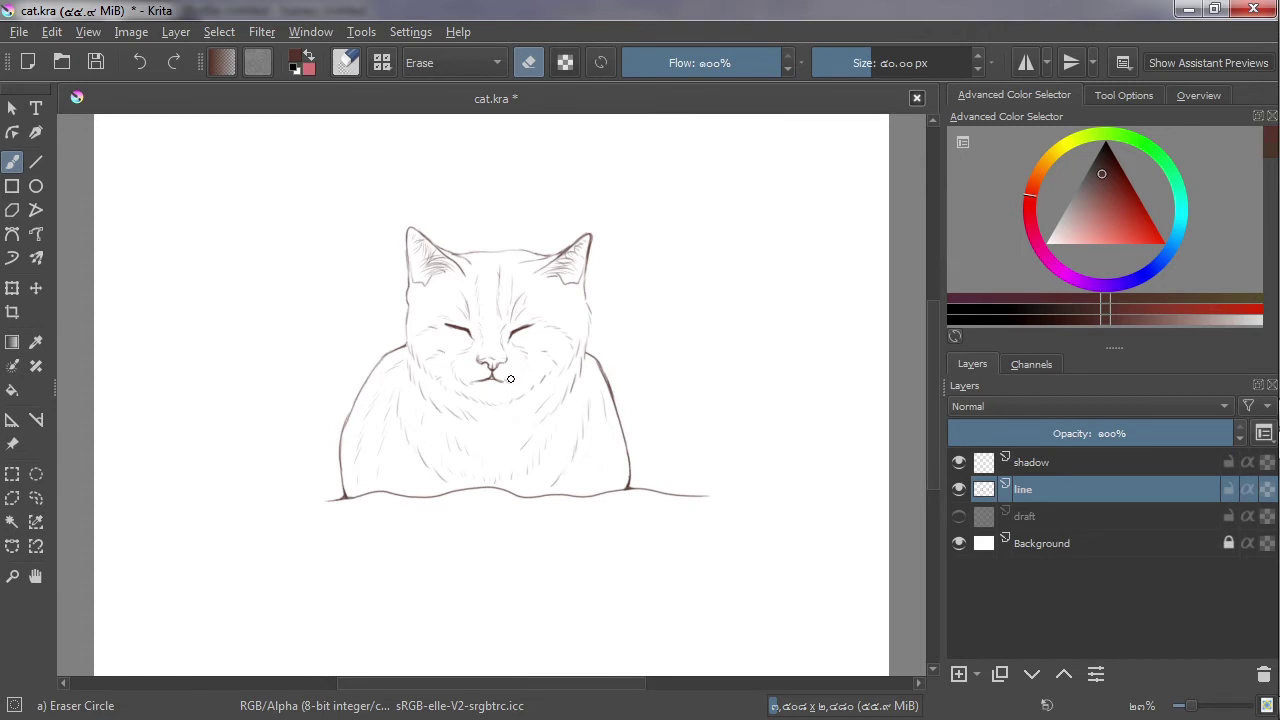
{"action": "right_click", "coordinate": [634, 384]}
{"action": "left_click", "coordinate": [545, 508]}
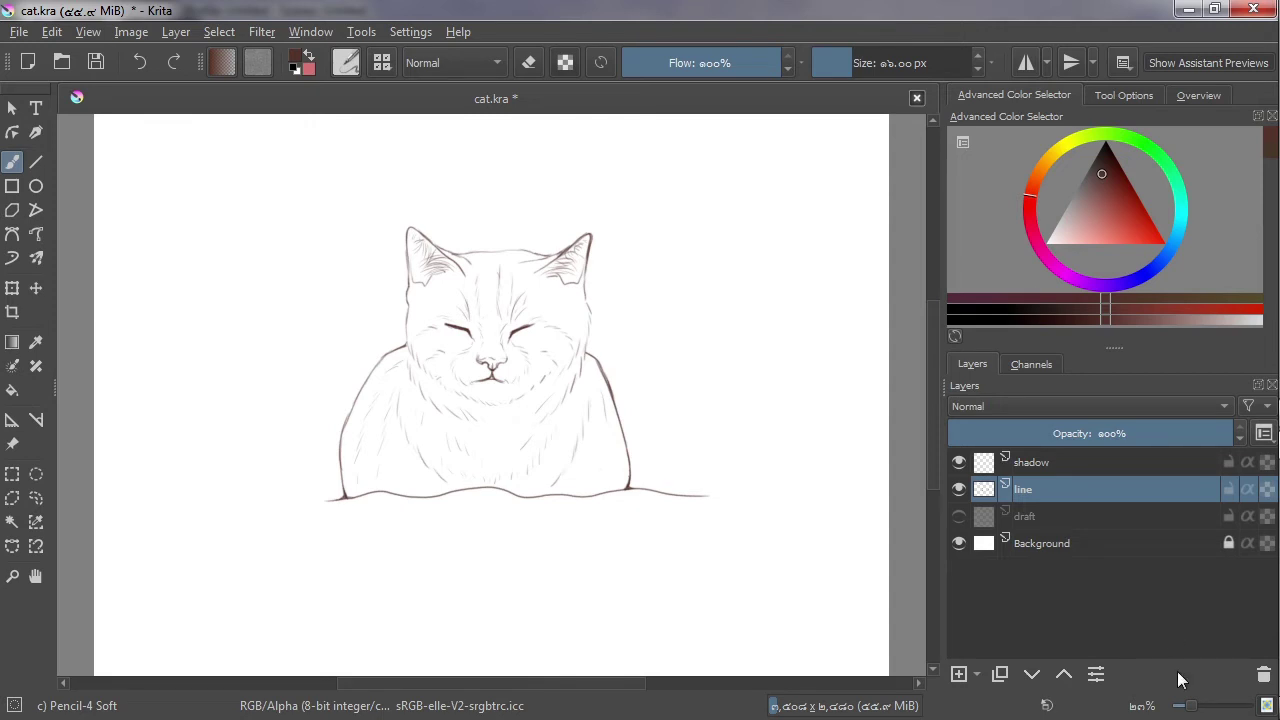
Erase the muzzle outline beside the mouth's right corner with Eraser Circle and rework it with Pencil-4 Soft.
{"action": "right_click", "coordinate": [647, 391]}
{"action": "left_click", "coordinate": [548, 290]}
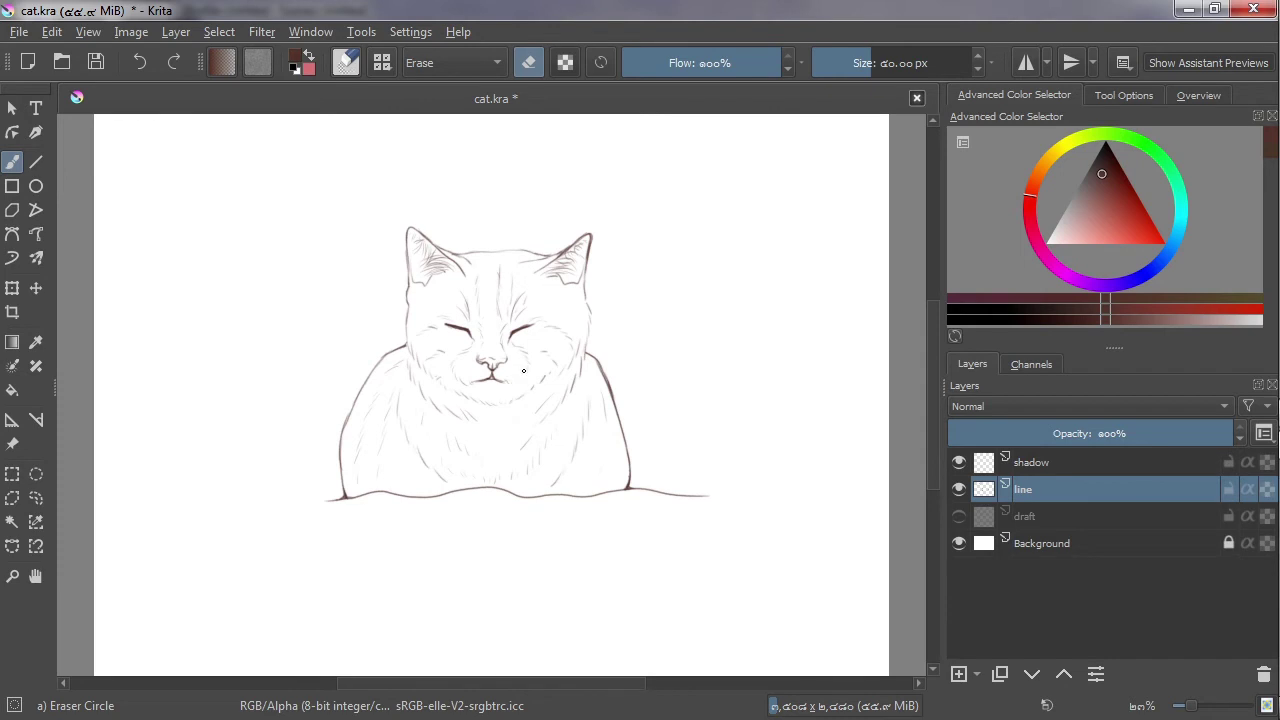
{"action": "right_click", "coordinate": [646, 406]}
{"action": "left_click", "coordinate": [530, 450]}
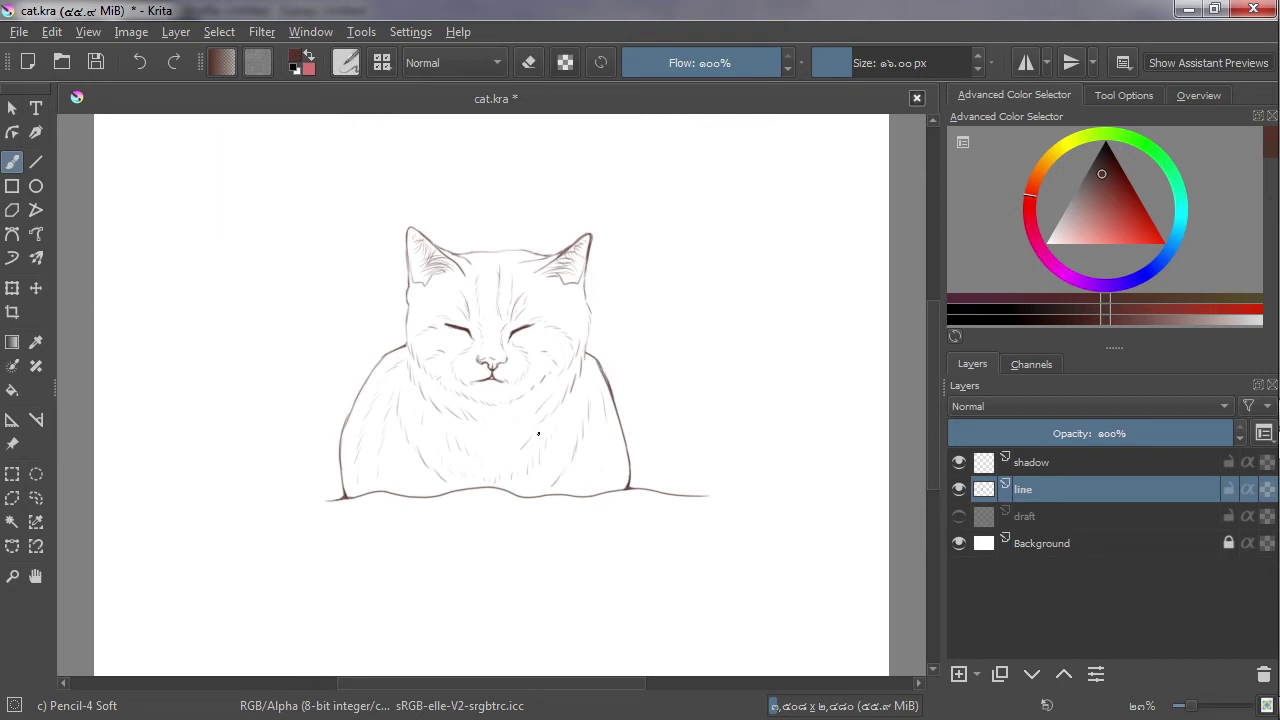
Refine the mouth curve below the nose with Eraser Circle and Pencil-4 Soft, and save the drawing.
{"action": "right_click", "coordinate": [532, 402]}
{"action": "left_click", "coordinate": [532, 268]}
{"action": "right_click", "coordinate": [556, 414]}
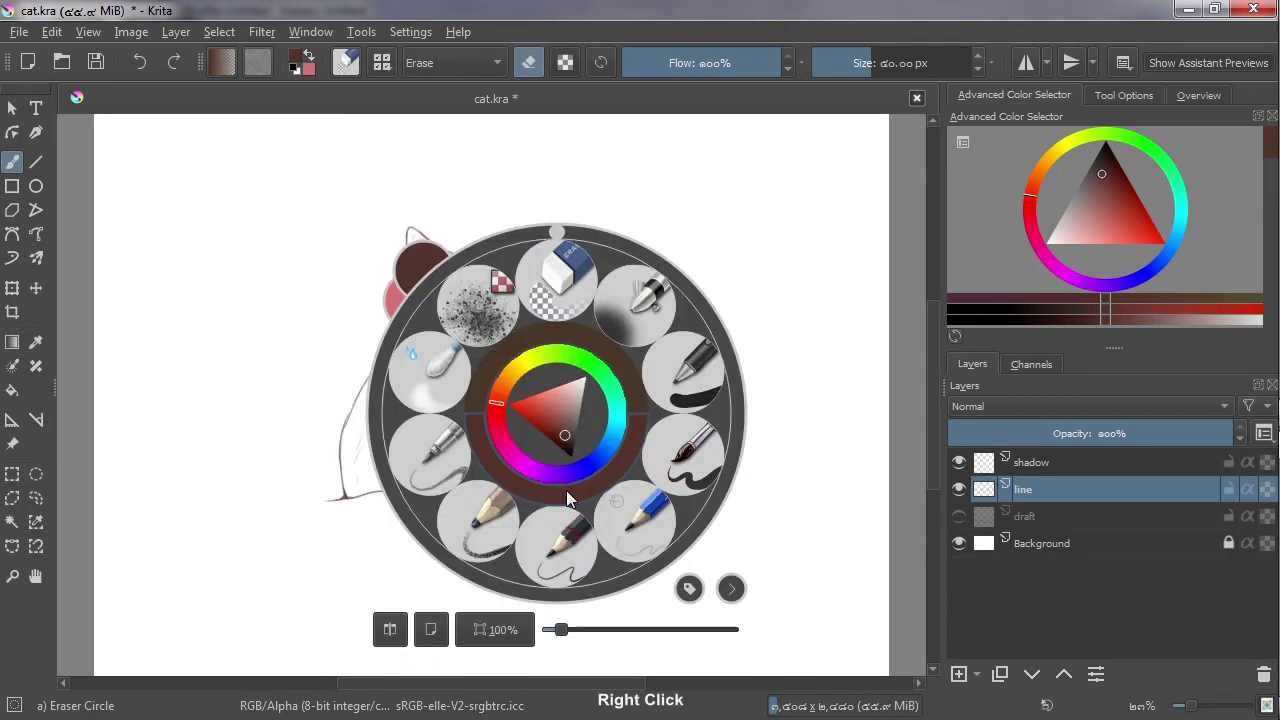
{"action": "left_click", "coordinate": [440, 455]}
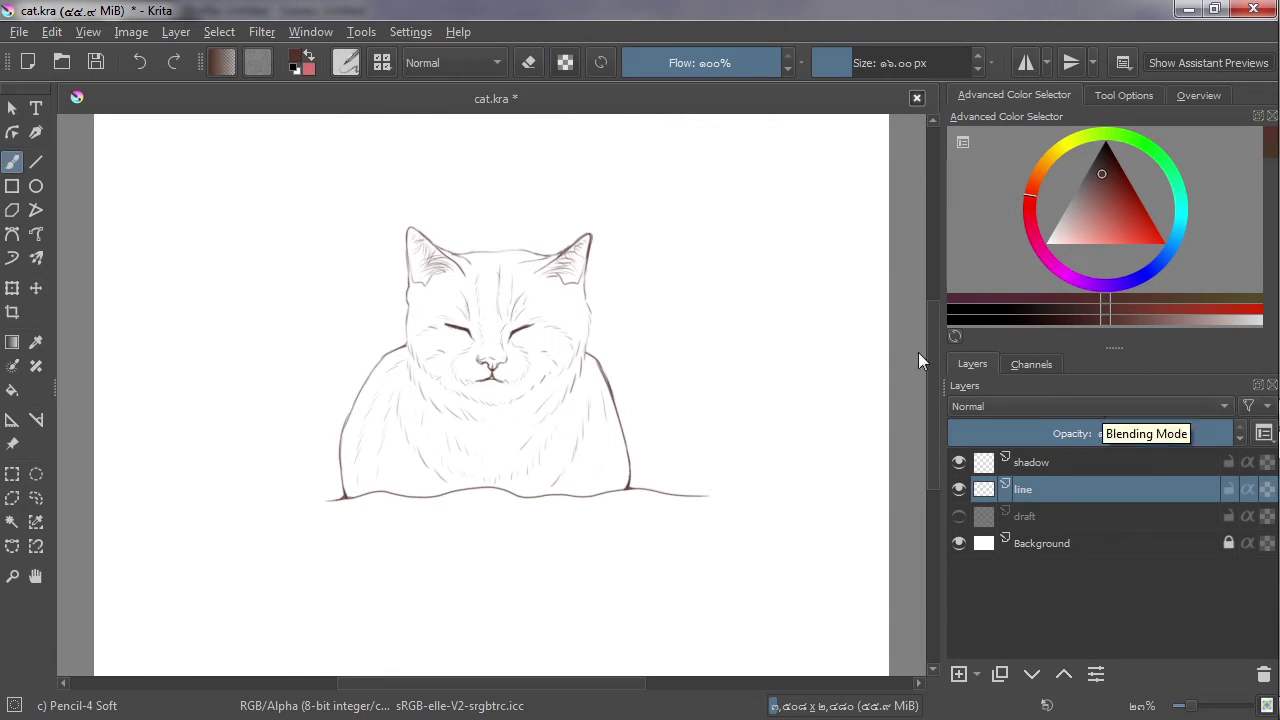
{"action": "right_click", "coordinate": [489, 381]}
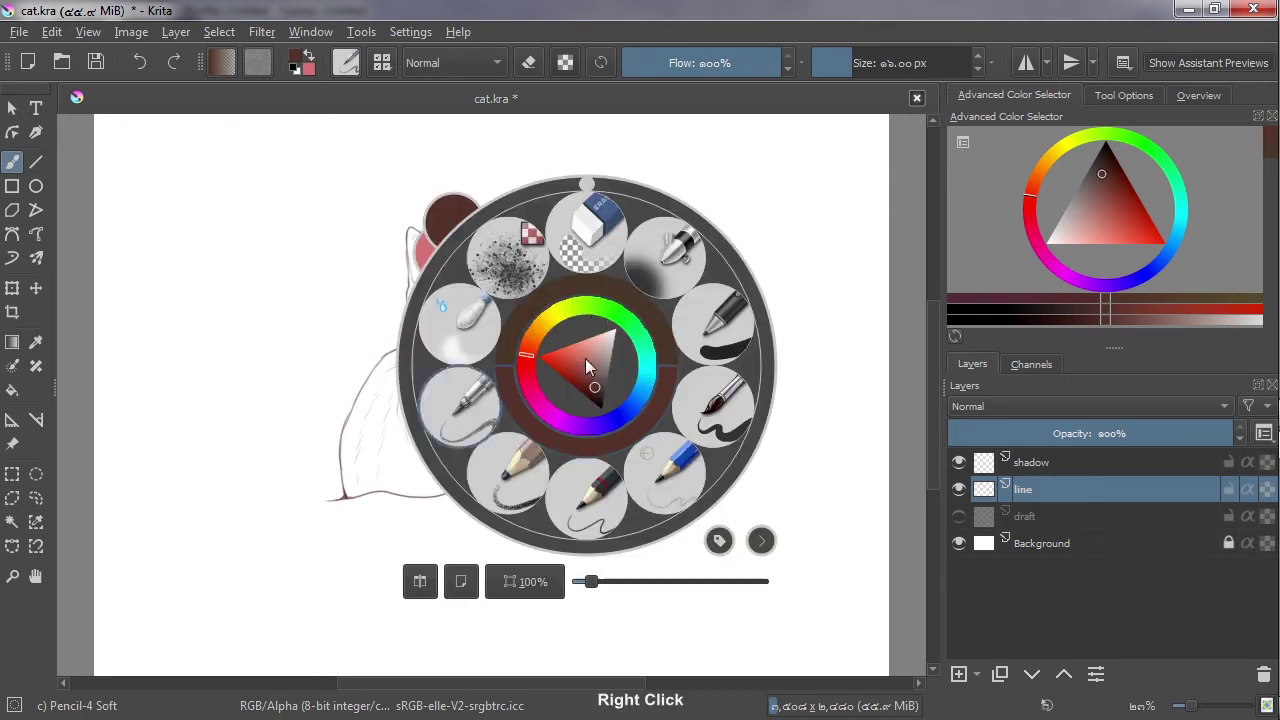
{"action": "left_click", "coordinate": [608, 206]}
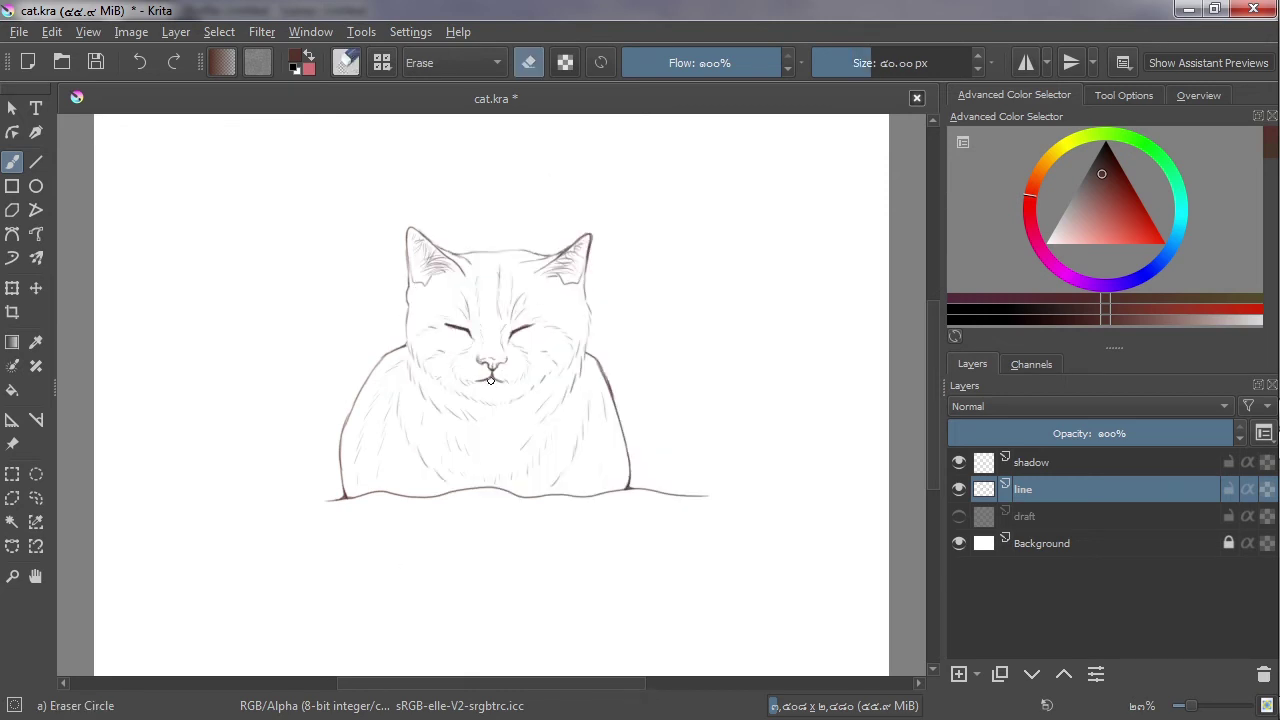
{"action": "right_click", "coordinate": [608, 410]}
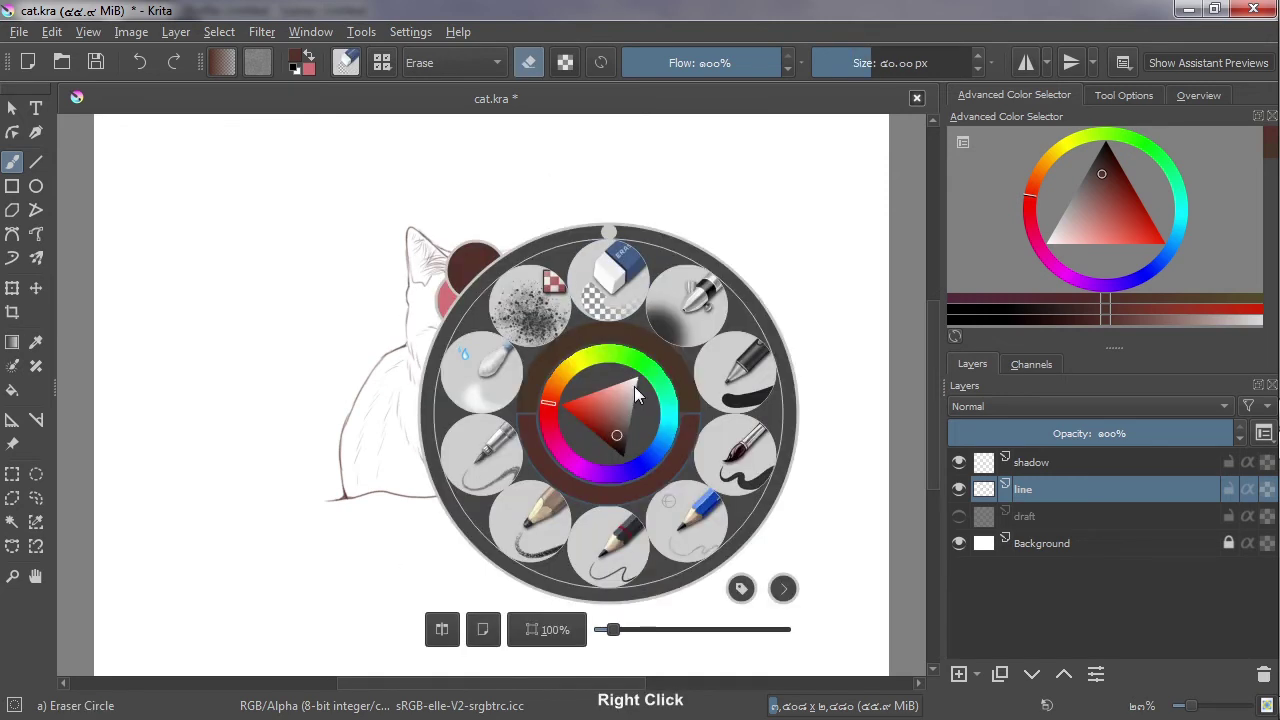
{"action": "left_click", "coordinate": [525, 478]}
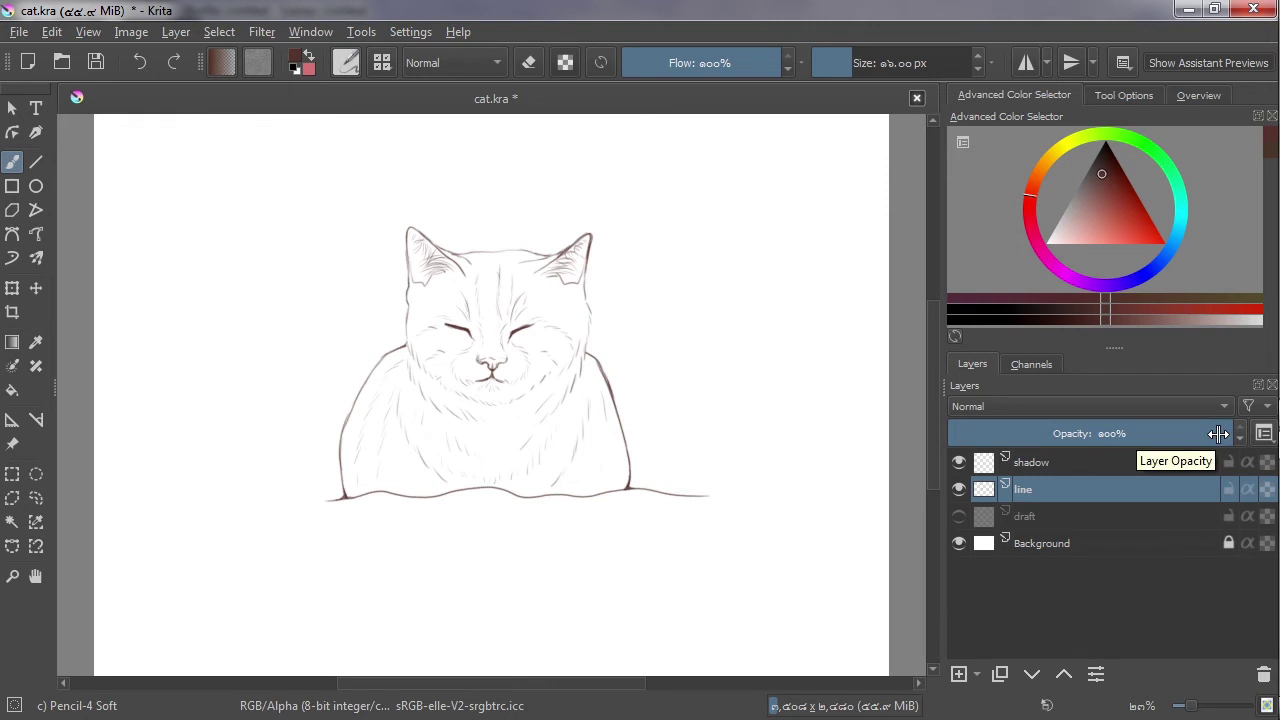
{"action": "key", "text": "ctrl+s"}
Erase the closed left eye with Eraser Circle and redraw it as a softer curve with Pencil-2.
{"action": "right_click", "coordinate": [528, 414]}
{"action": "left_click", "coordinate": [477, 346]}
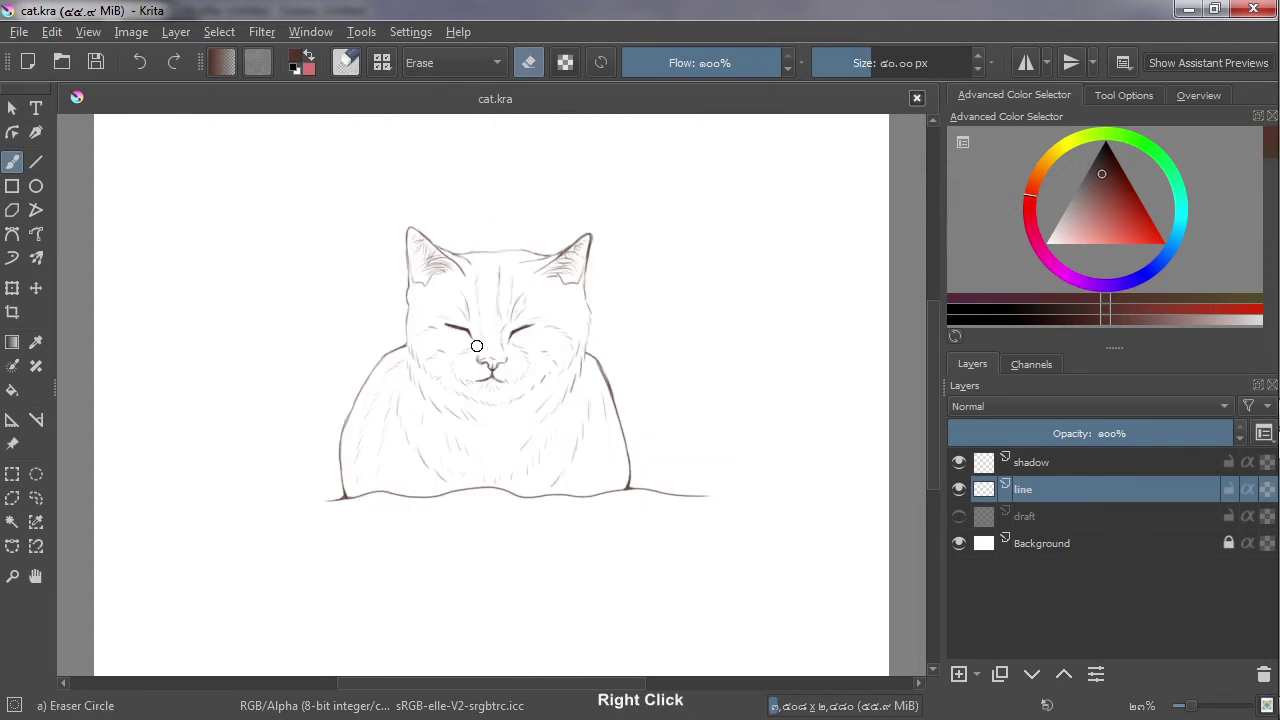
{"action": "left_click_drag", "start_coordinate": [442, 325], "coordinate": [470, 330]}
{"action": "right_click", "coordinate": [629, 386]}
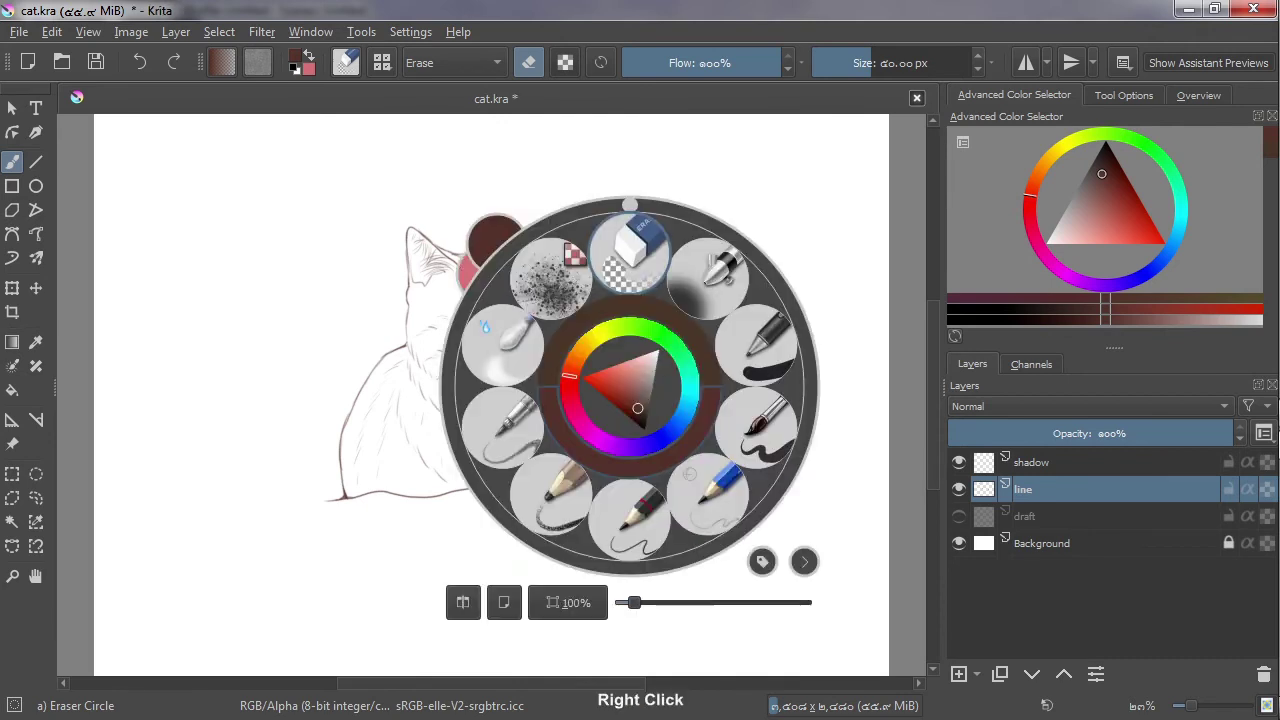
{"action": "left_click", "coordinate": [646, 518]}
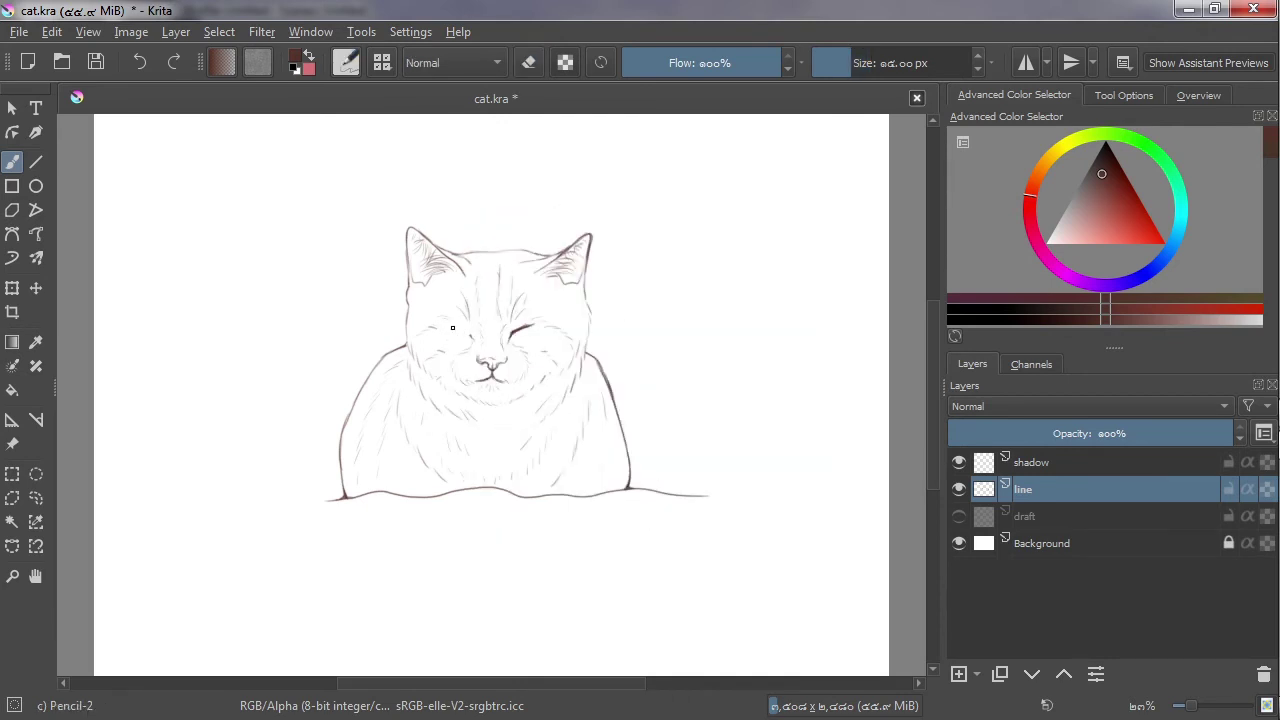
{"action": "left_click_drag", "start_coordinate": [450, 326], "coordinate": [463, 331]}
{"action": "left_click_drag", "start_coordinate": [466, 335], "coordinate": [446, 327]}
{"action": "key", "text": "ctrl+z"}
Draw curved cheek lines outward from both closed eyes with Pencil-2, undo the stray strokes and save the drawing.
{"action": "left_click_drag", "start_coordinate": [540, 324], "coordinate": [577, 340]}
{"action": "left_click", "coordinate": [457, 314], "text": "ctrl"}
{"action": "key", "text": "ctrl+z"}
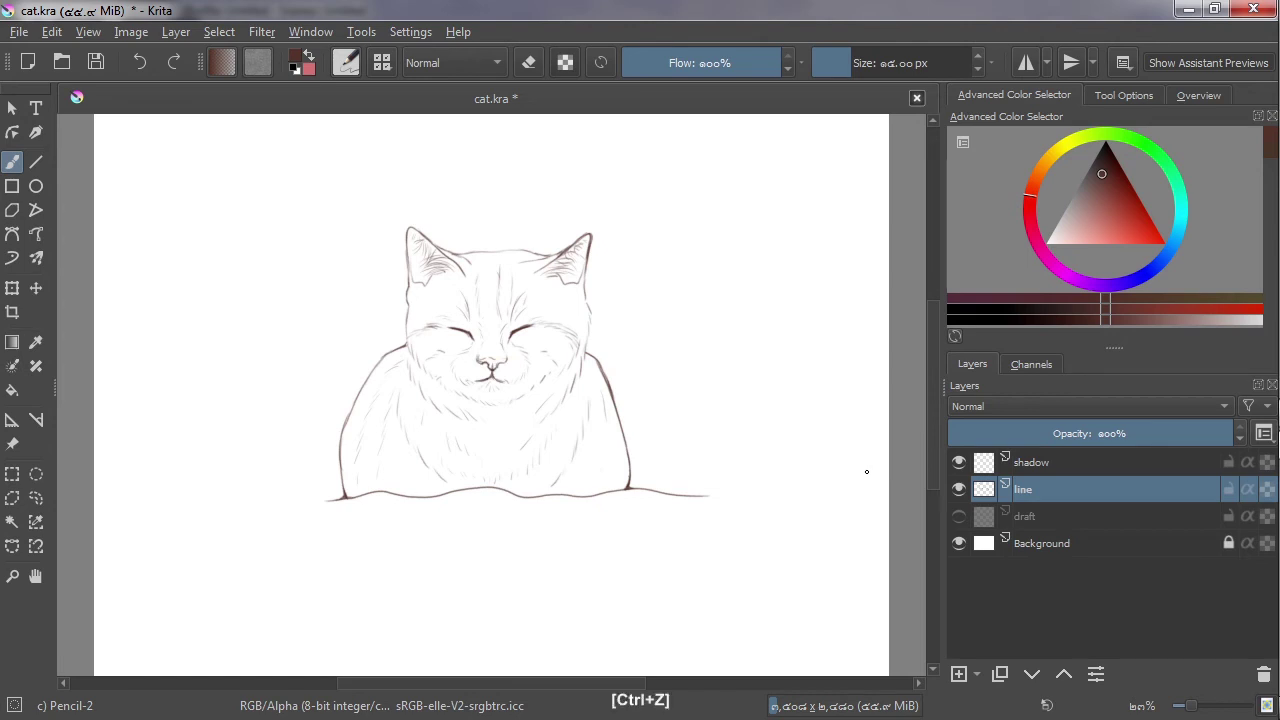
{"action": "key", "text": "ctrl+z"}
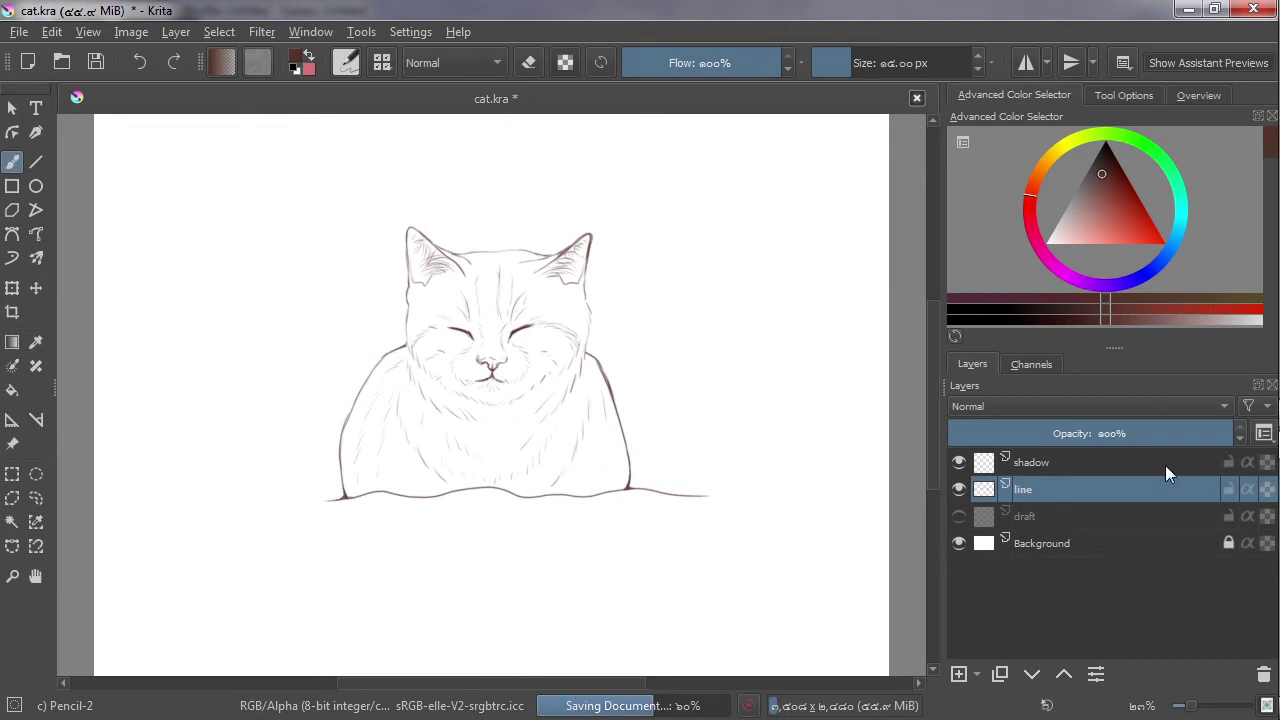
Erase the cheek line beyond the right eye, redraw it lighter with Pencil-4 Soft and save the drawing.
{"action": "right_click", "coordinate": [680, 404]}
{"action": "left_click", "coordinate": [651, 286]}
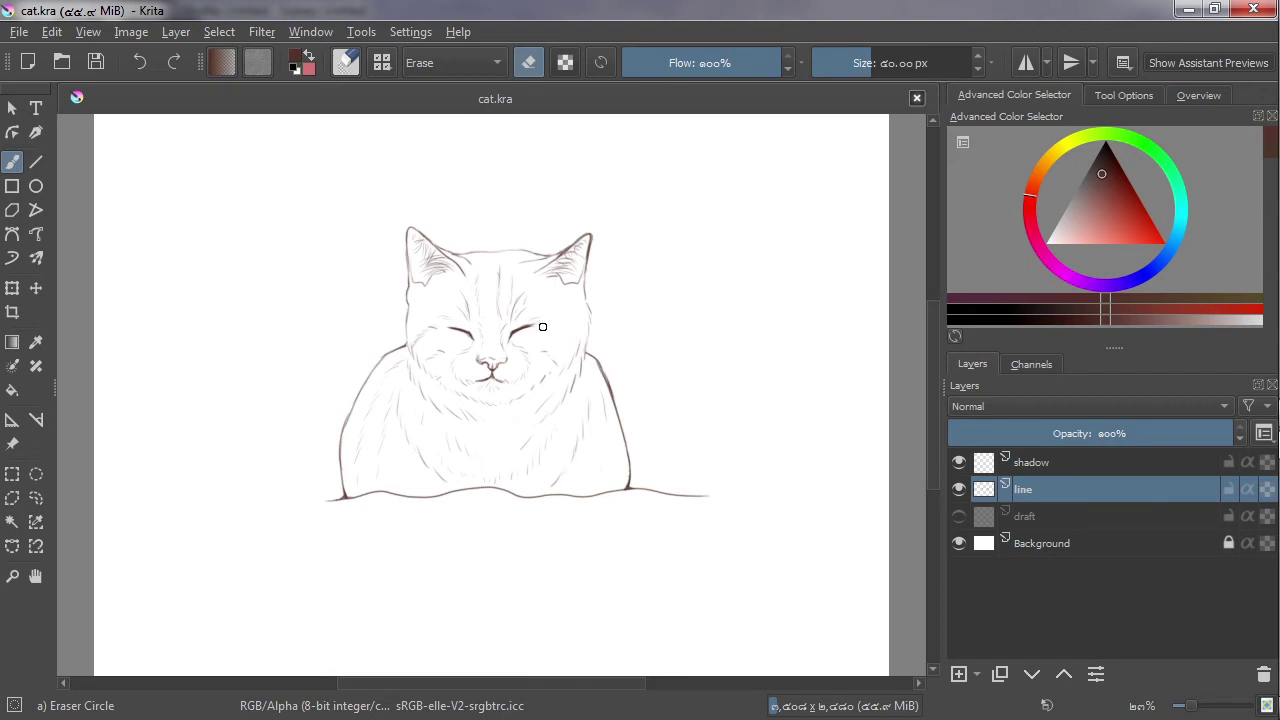
{"action": "left_click_drag", "start_coordinate": [563, 341], "coordinate": [540, 330]}
{"action": "right_click", "coordinate": [640, 340]}
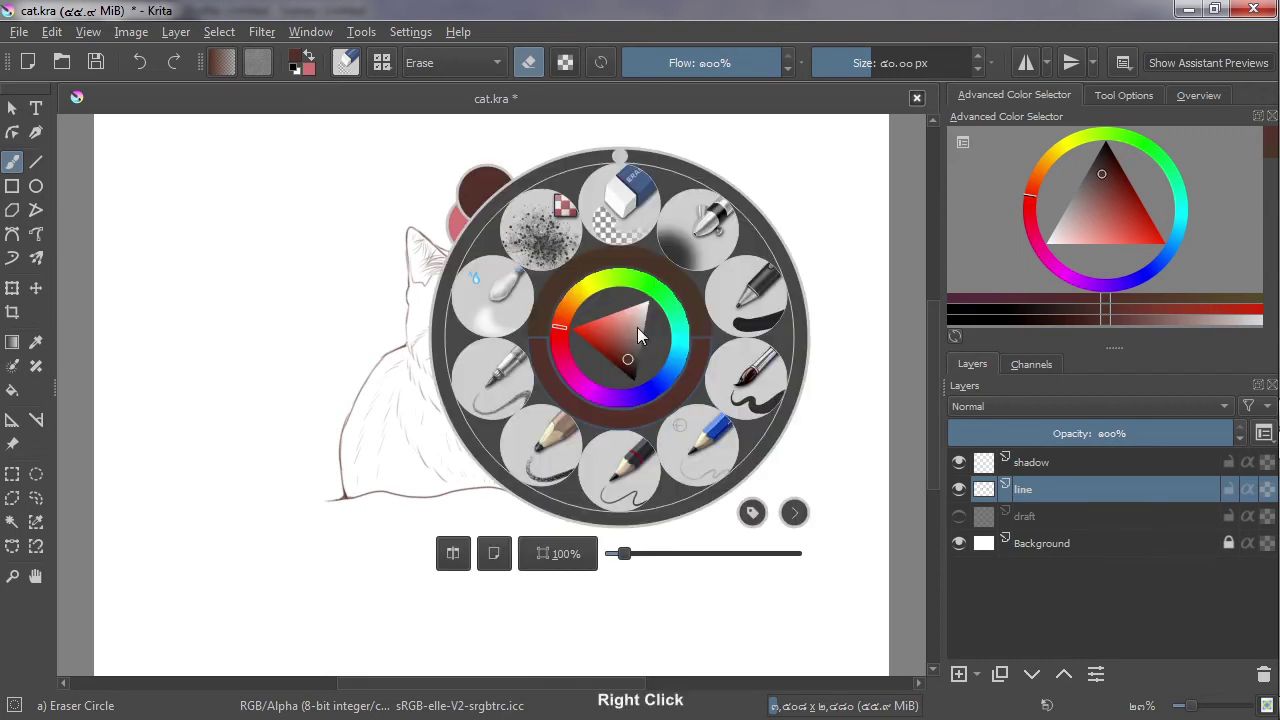
{"action": "left_click", "coordinate": [519, 382]}
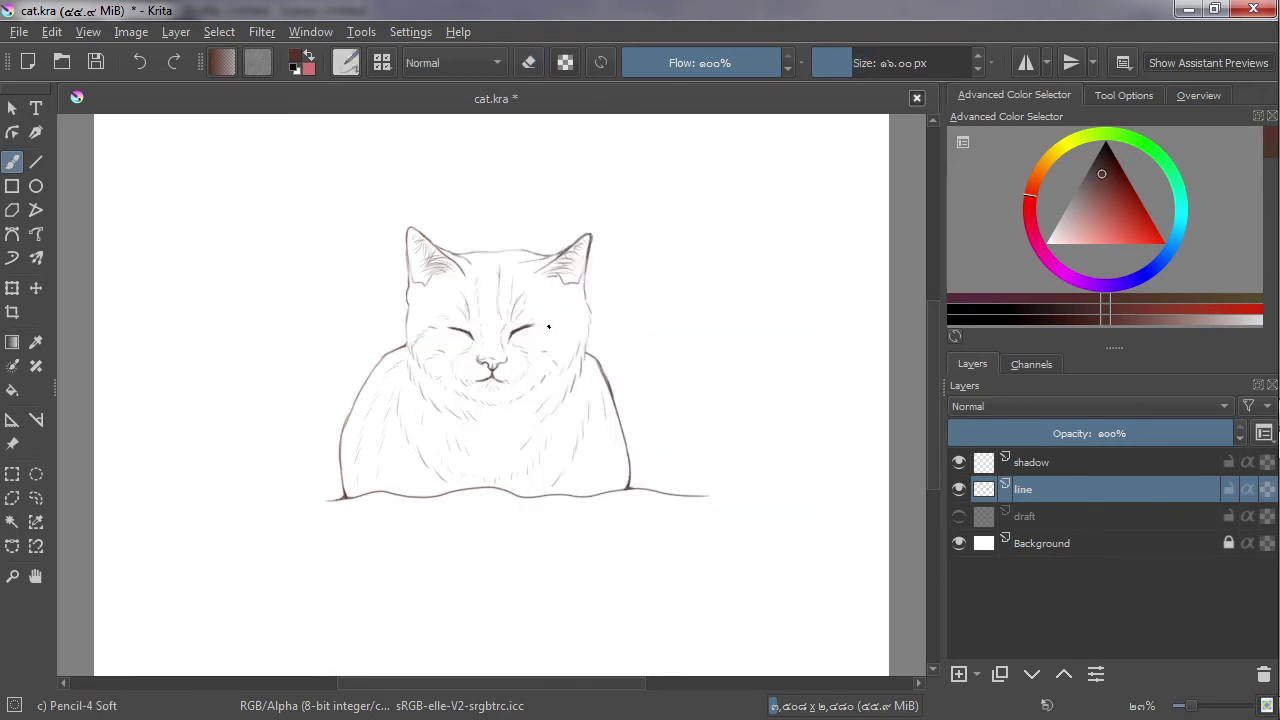
{"action": "left_click_drag", "start_coordinate": [552, 326], "coordinate": [568, 328]}
{"action": "key", "text": "ctrl+s"}
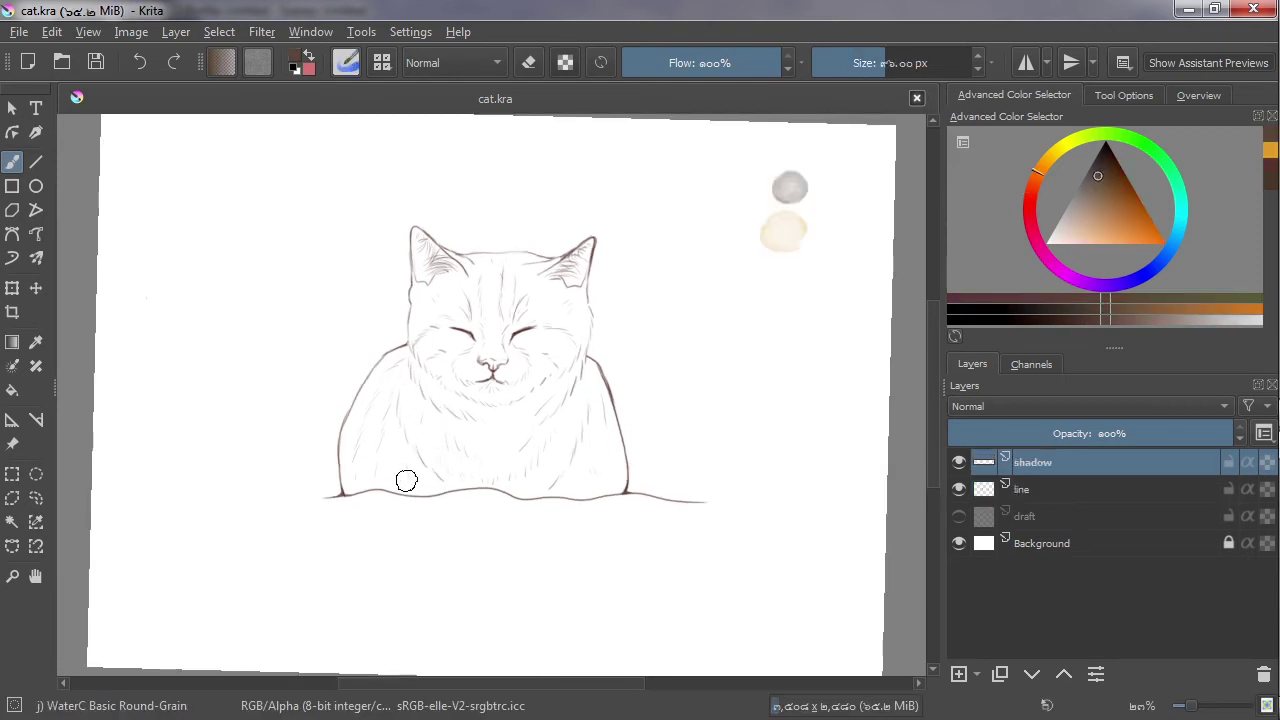
Rename the shadow layer as color.
{"action": "double_click", "coordinate": [1048, 465]}
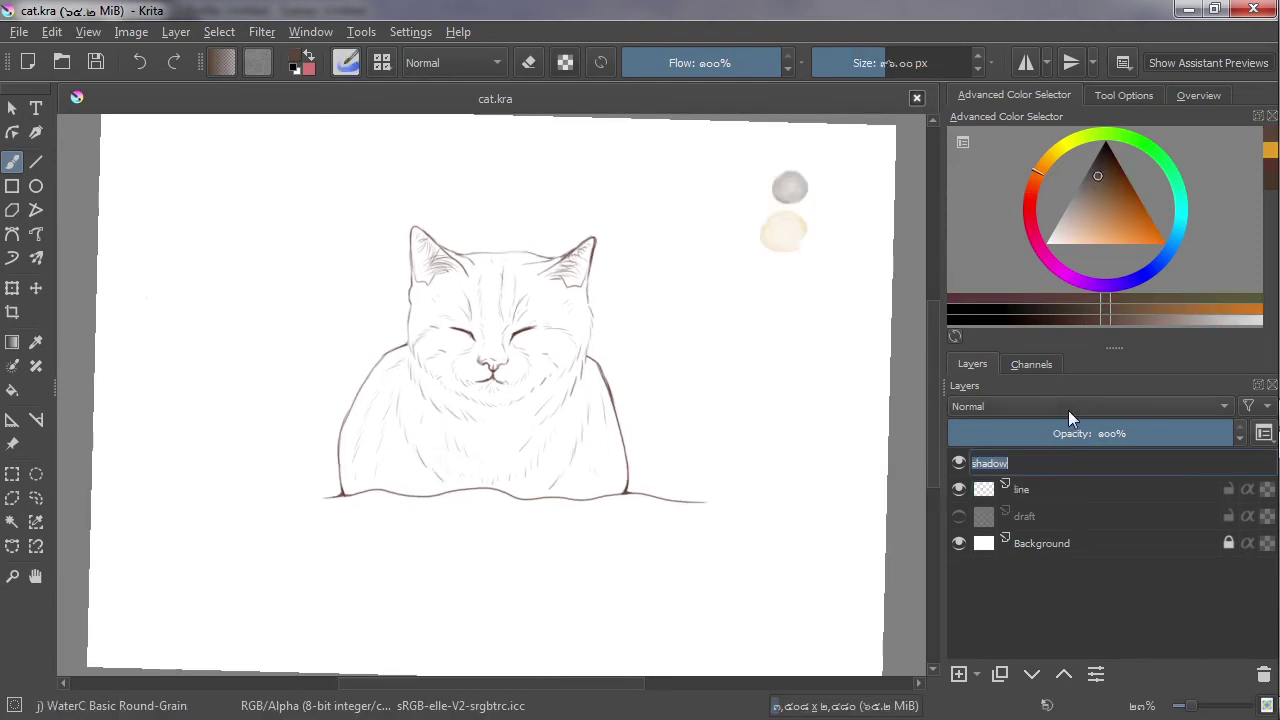
{"action": "type", "text": "colo"}
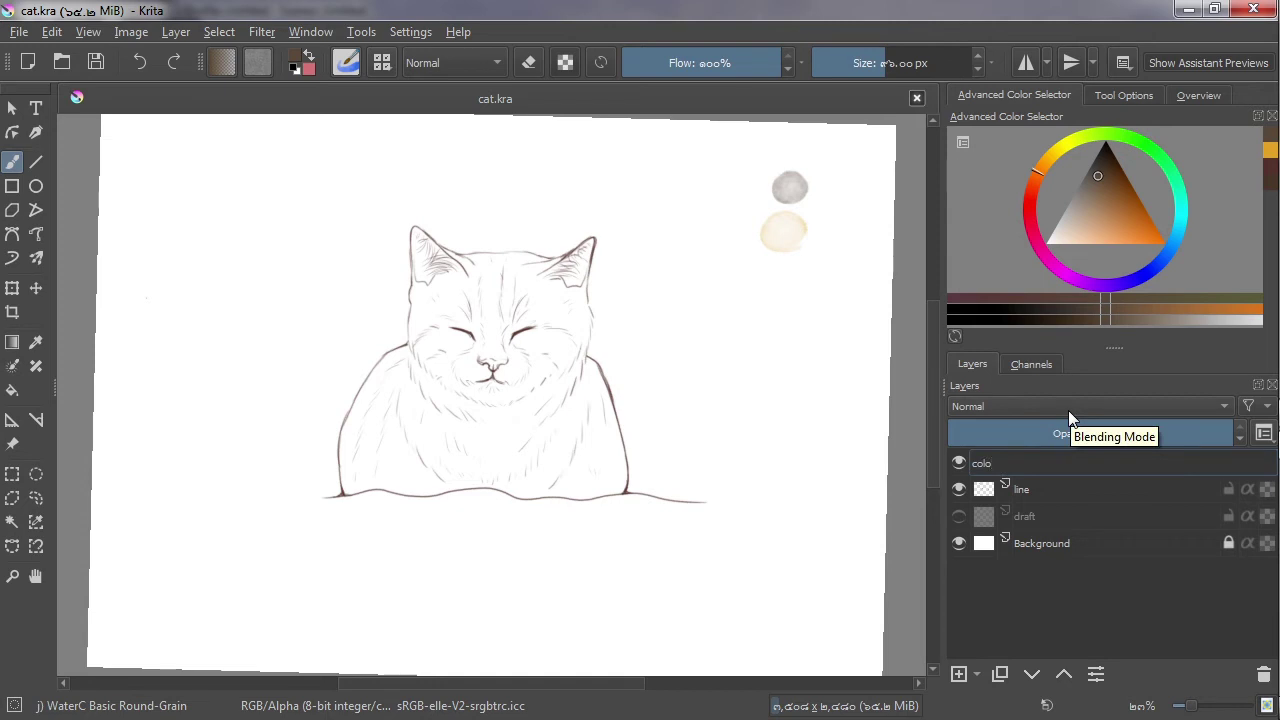
{"action": "type", "text": "r"}
{"action": "key", "text": "Return"}
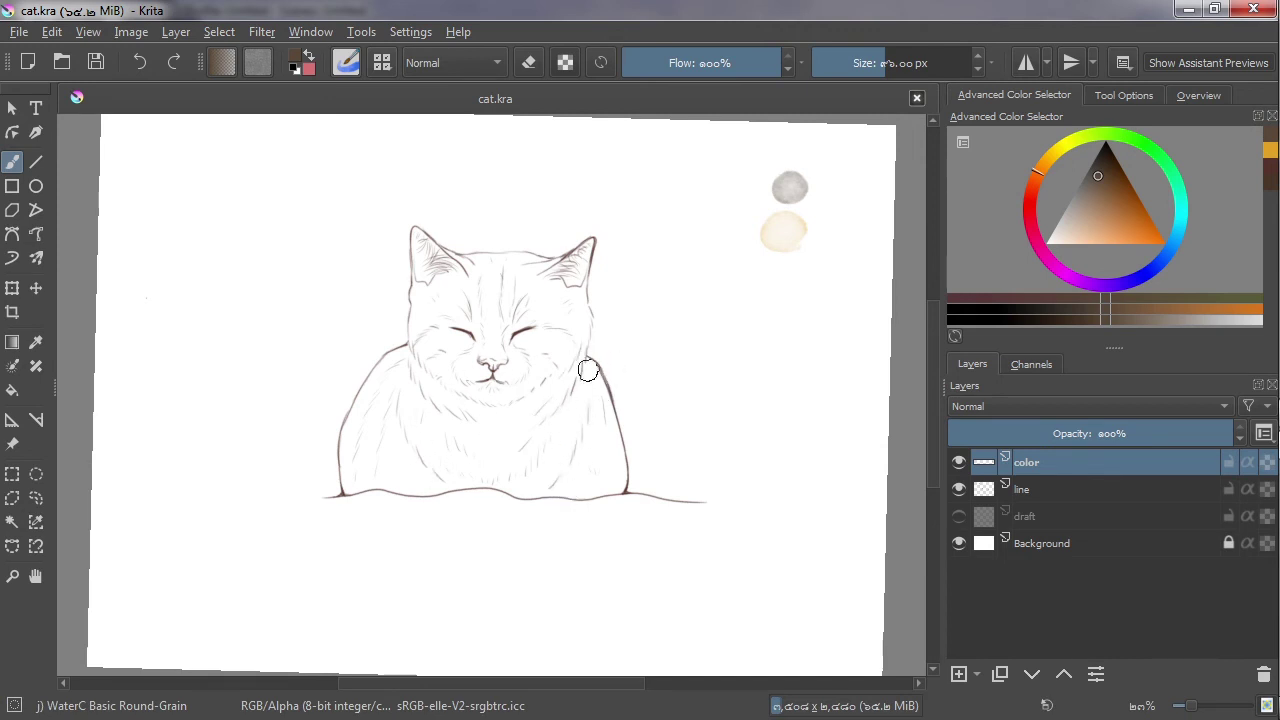
On the line layer, erase the dark mouth line with Eraser Circle and redraw it lighter with Pencil-4 Soft.
{"action": "left_click", "coordinate": [1034, 492]}
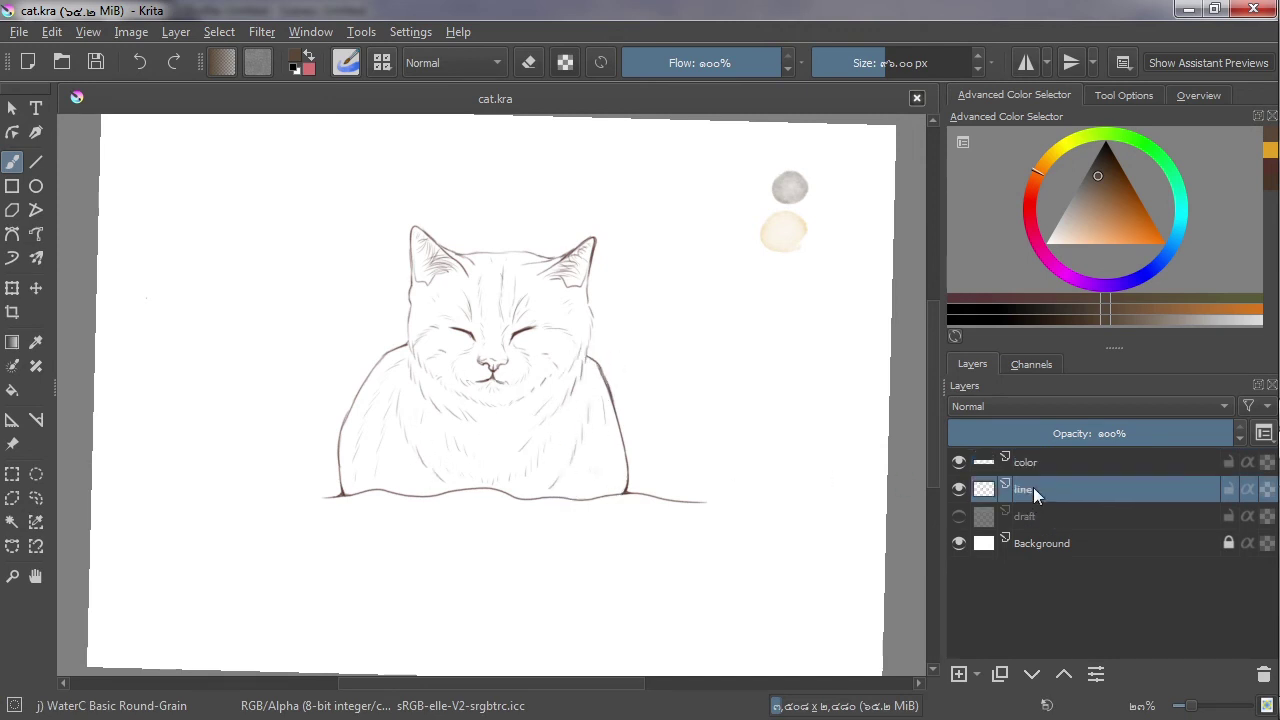
{"action": "right_click", "coordinate": [562, 426]}
{"action": "left_click", "coordinate": [572, 280]}
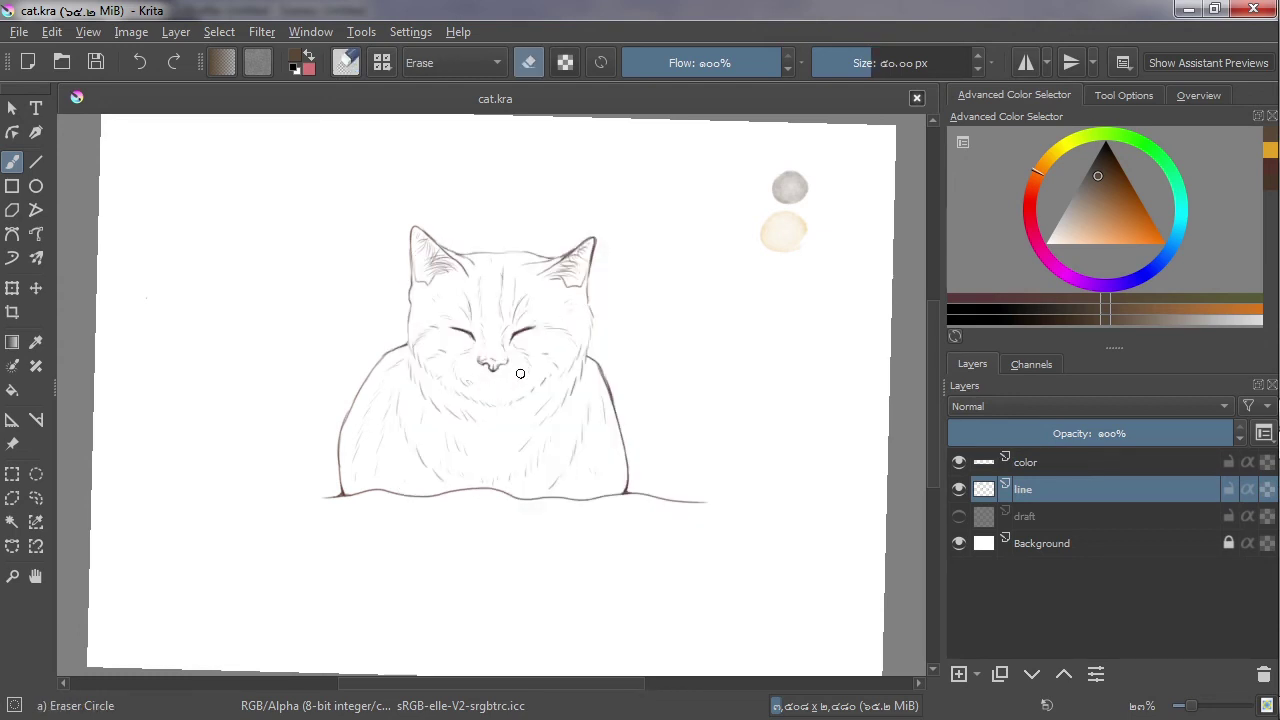
{"action": "left_click_drag", "start_coordinate": [520, 373], "coordinate": [609, 384]}
{"action": "right_click", "coordinate": [663, 416]}
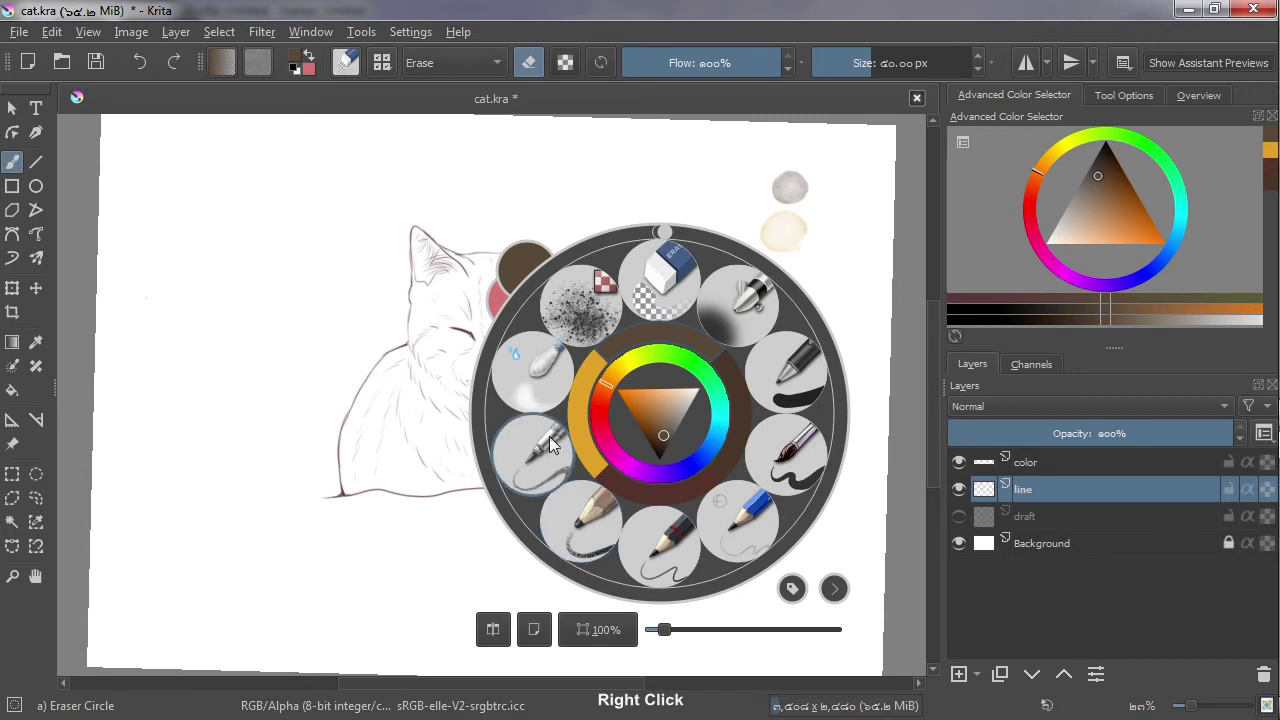
{"action": "left_click", "coordinate": [550, 445]}
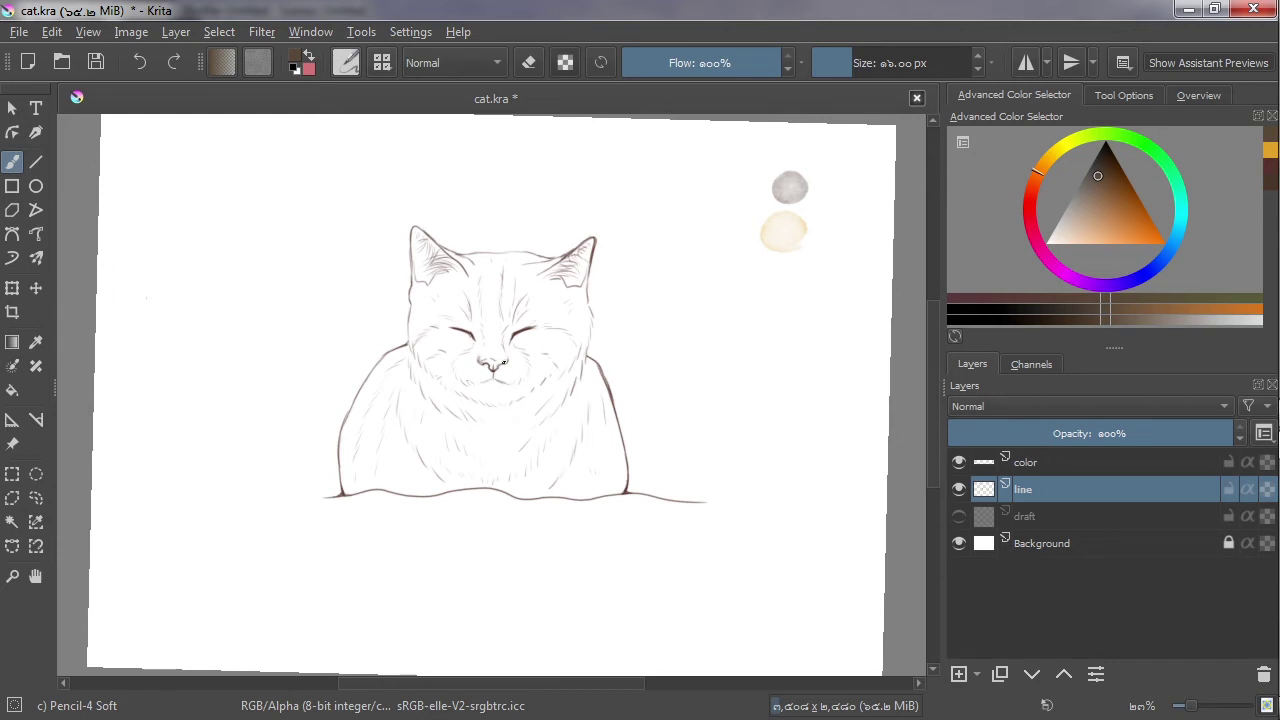
Switch to the WaterC Basic Round-Grain brush and undo the test stroke on the cat's shoulder.
{"action": "right_click", "coordinate": [600, 414]}
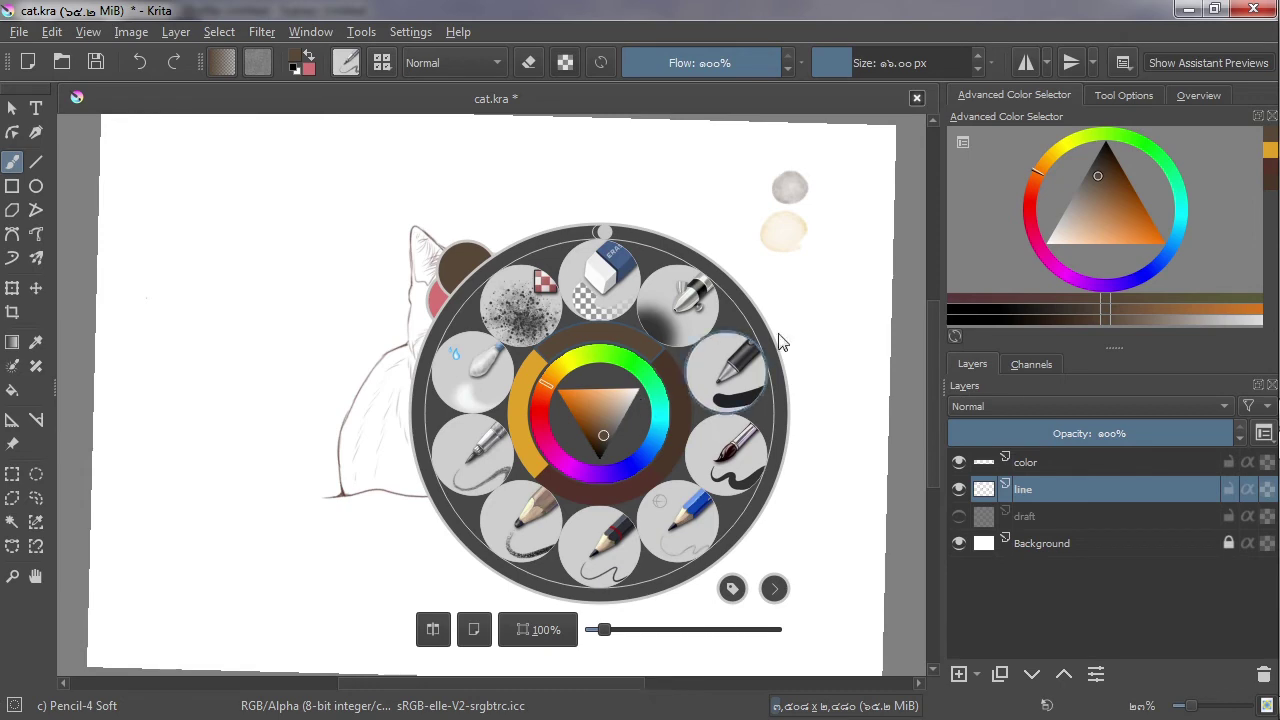
{"action": "right_click", "coordinate": [603, 177]}
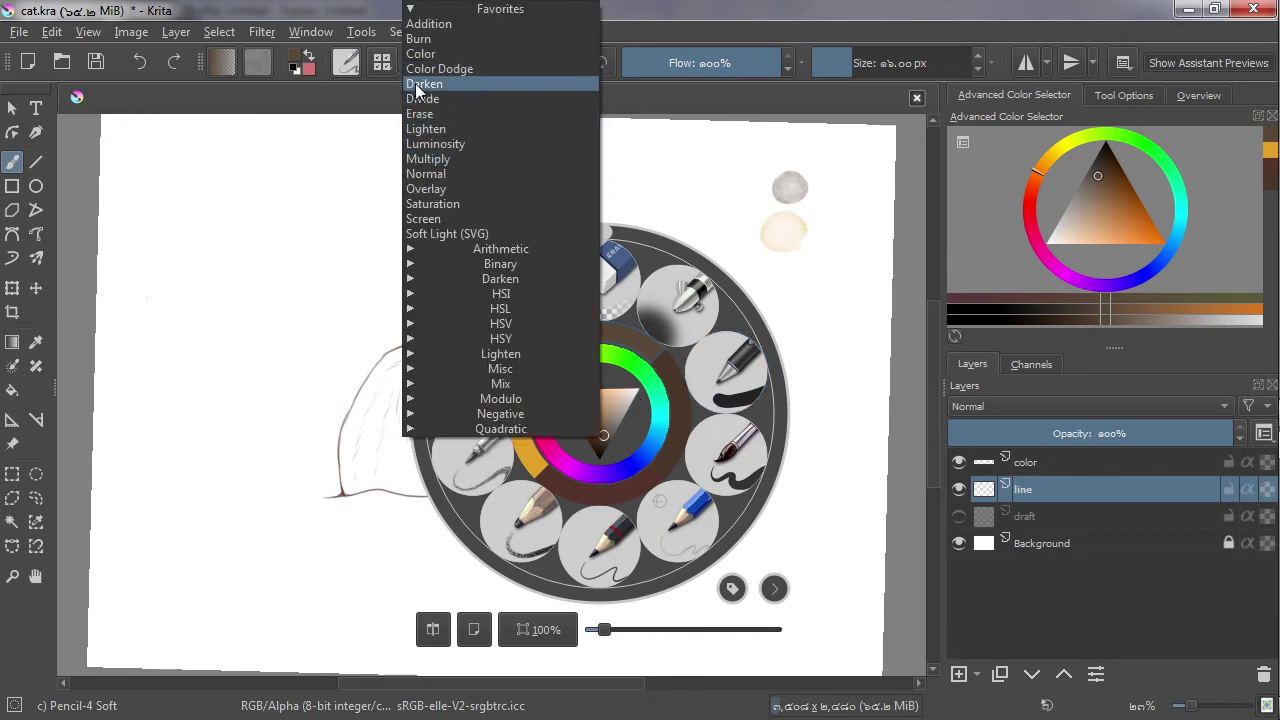
{"action": "left_click", "coordinate": [643, 134]}
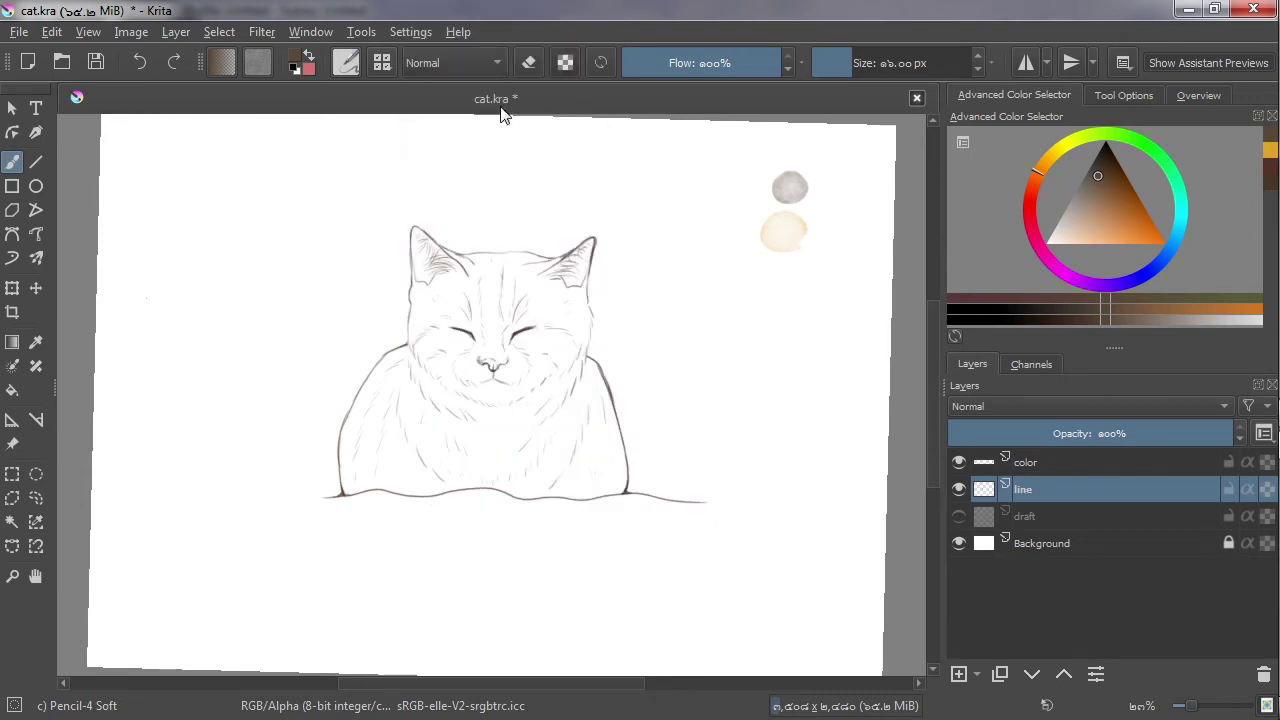
{"action": "left_click", "coordinate": [383, 62]}
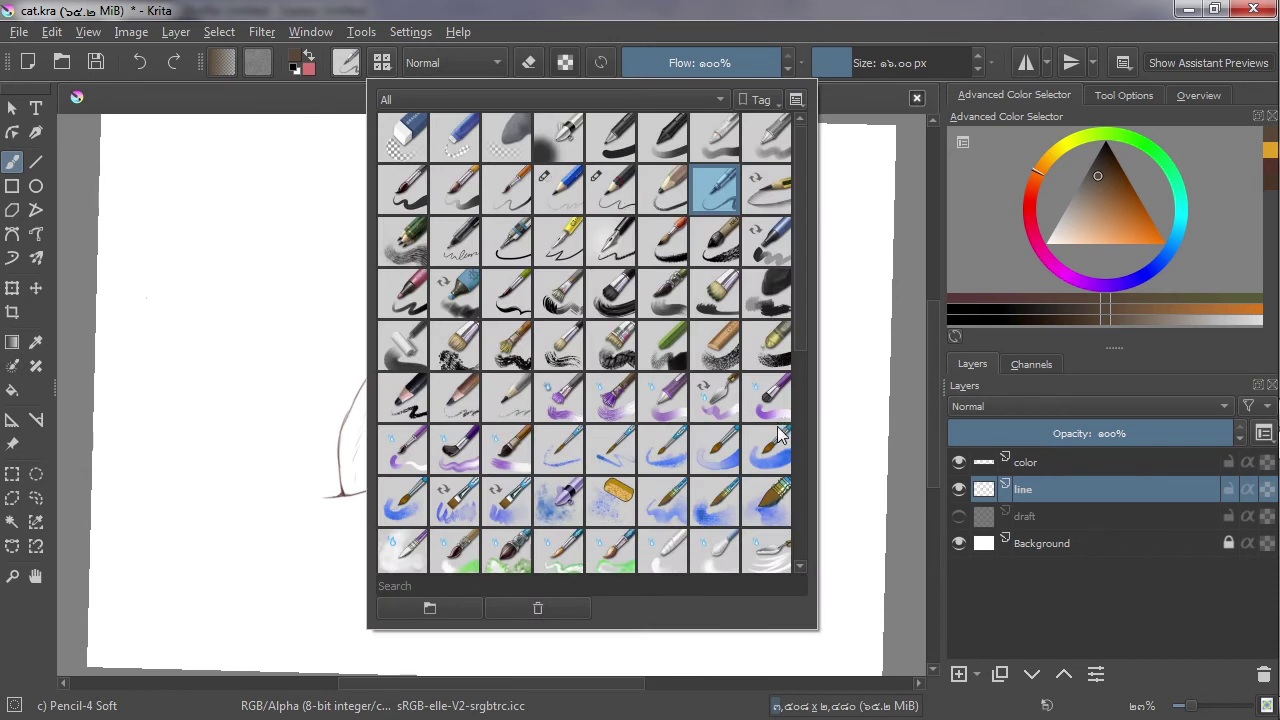
{"action": "left_click", "coordinate": [770, 462]}
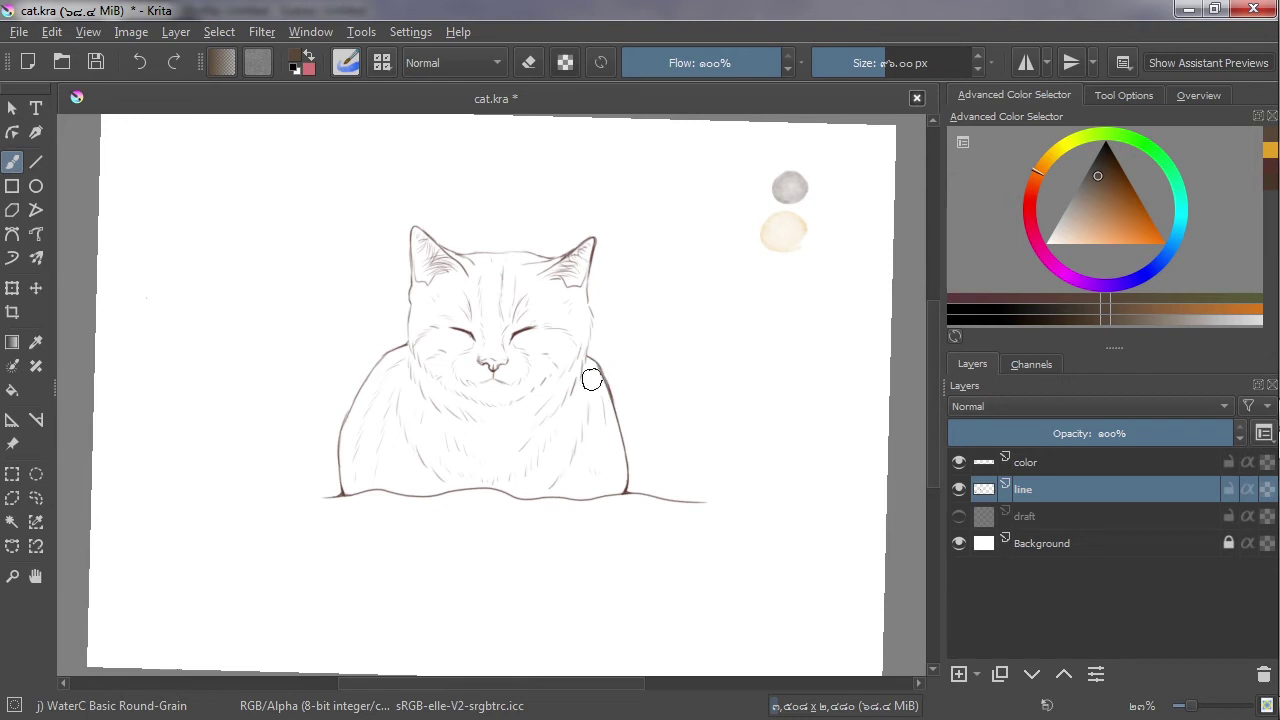
{"action": "left_click_drag", "start_coordinate": [599, 393], "coordinate": [608, 363]}
{"action": "key", "text": "ctrl+z"}
Set the paint color to the recently used golden orange, test it below the right eye and undo the stroke.
{"action": "left_click", "coordinate": [36, 342]}
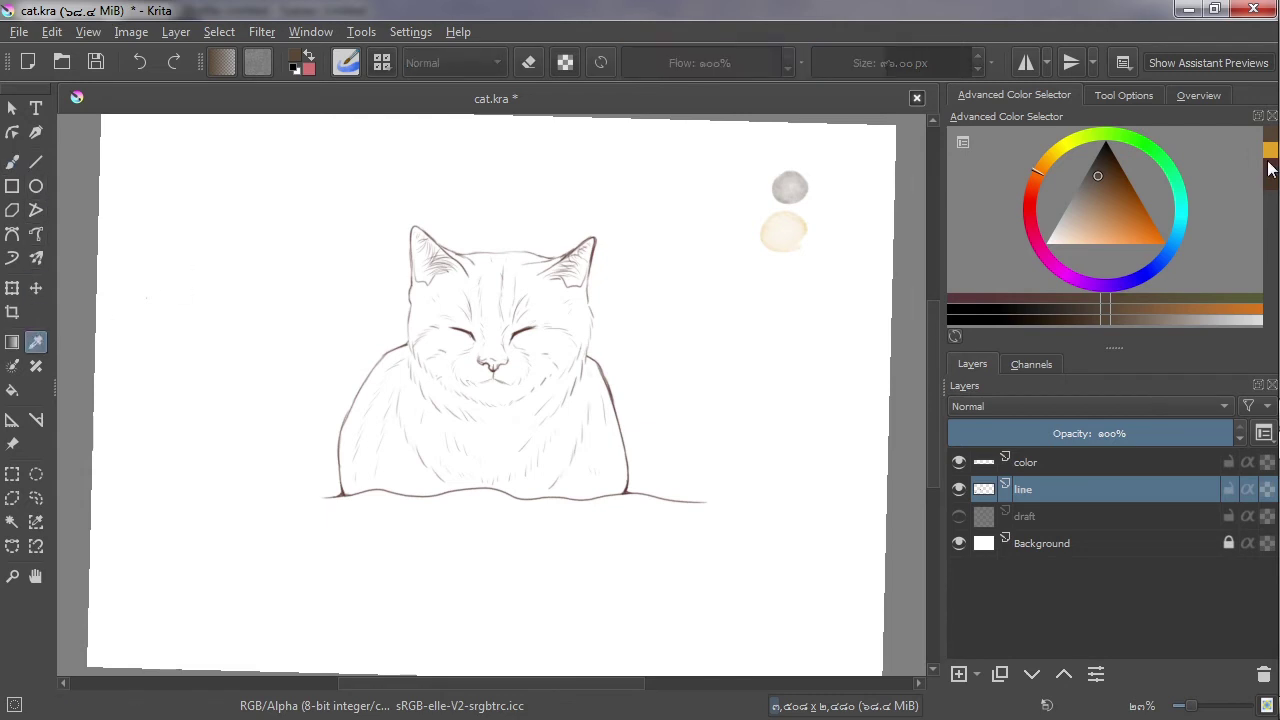
{"action": "mouse_move", "coordinate": [1276, 160]}
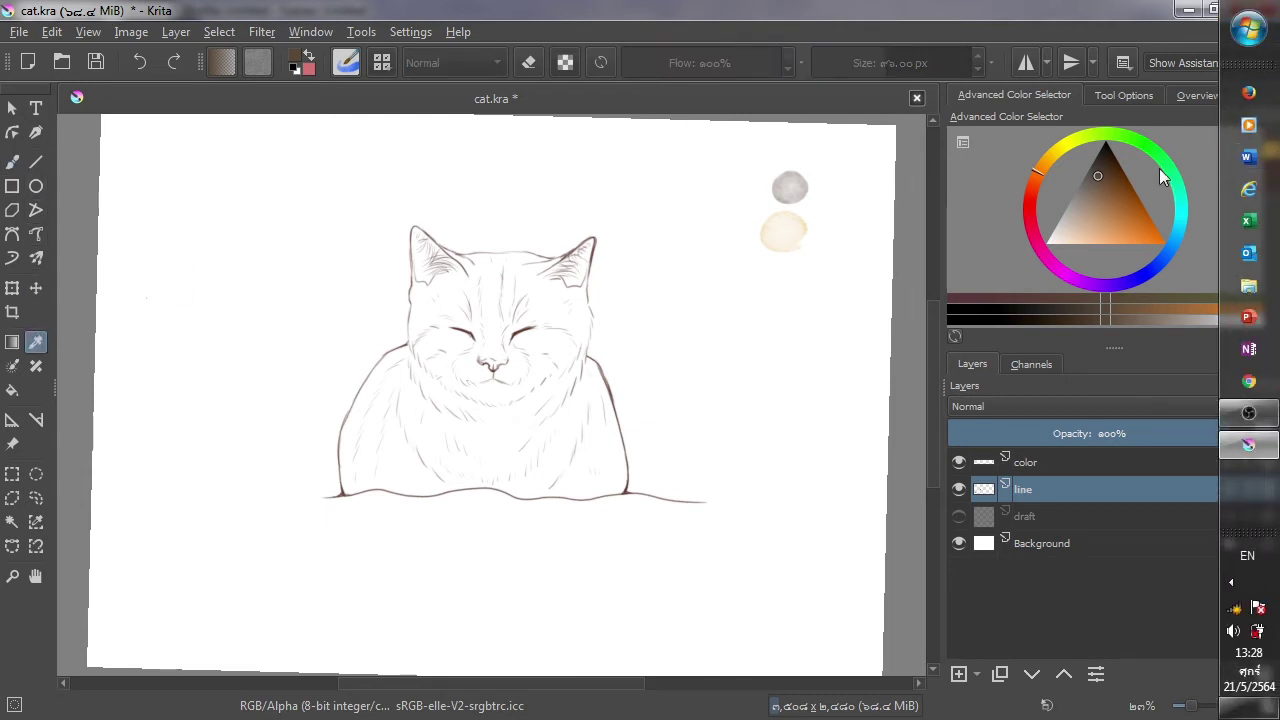
{"action": "left_click", "coordinate": [1270, 150]}
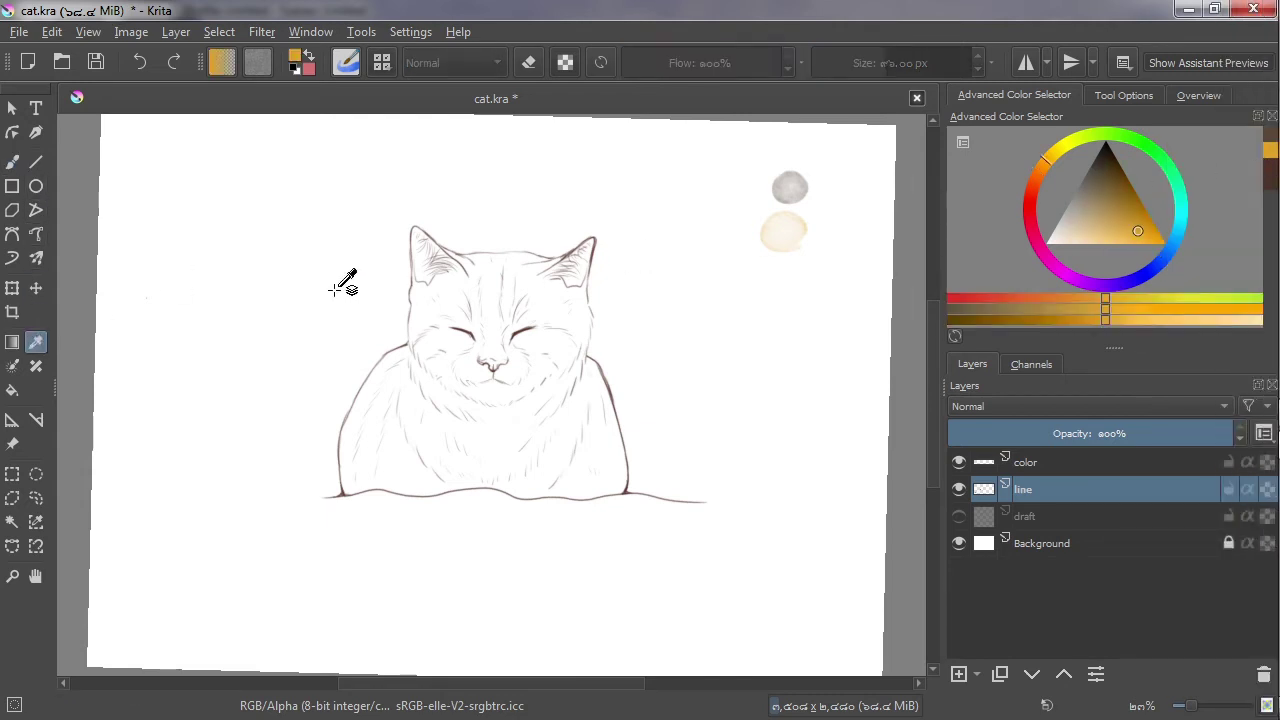
{"action": "left_click", "coordinate": [13, 163]}
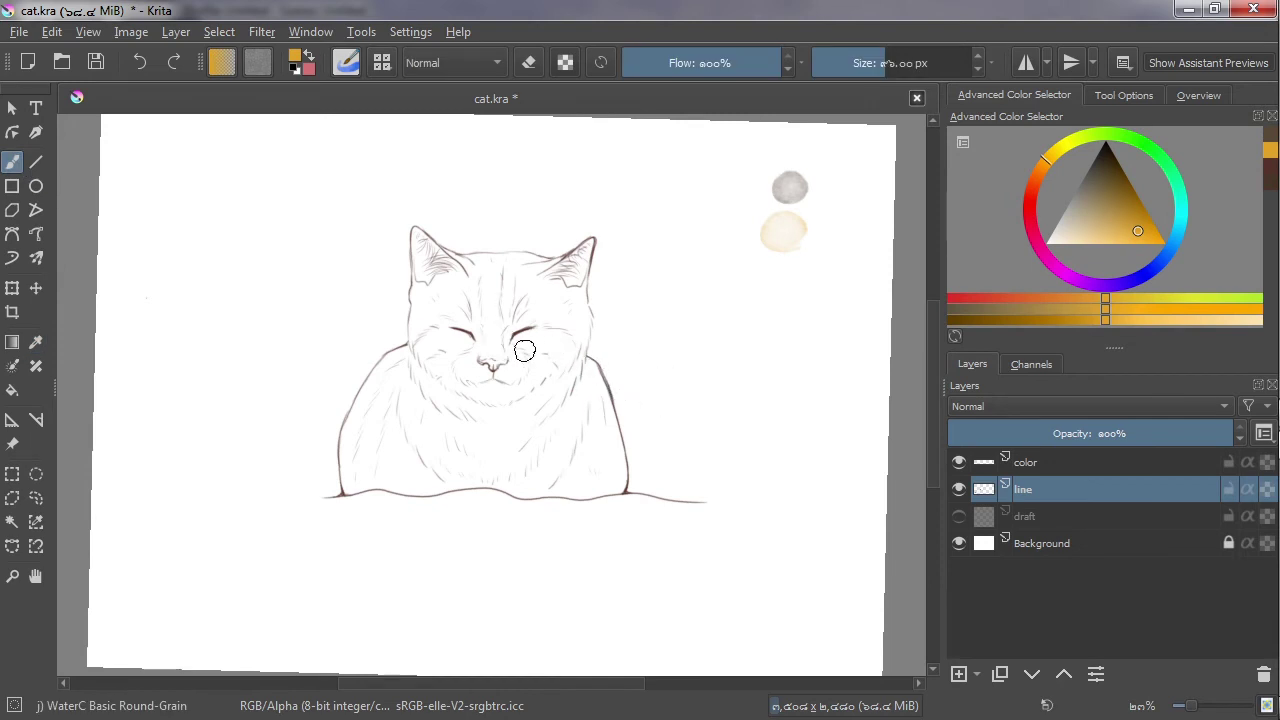
{"action": "left_click_drag", "start_coordinate": [531, 335], "coordinate": [538, 340]}
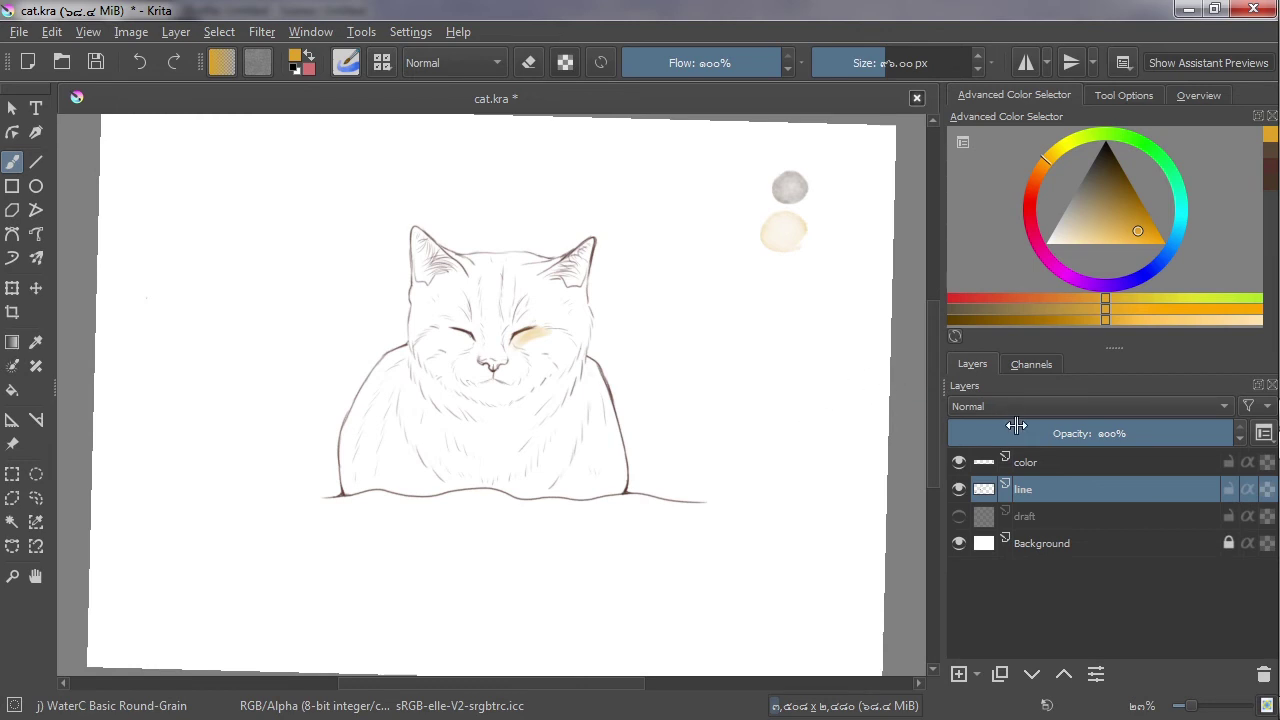
{"action": "key", "text": "ctrl+z"}
On the color layer, paint golden orange patches on the forehead, around the eyes, on the cheeks and along both sides of the body.
{"action": "left_click", "coordinate": [1045, 469]}
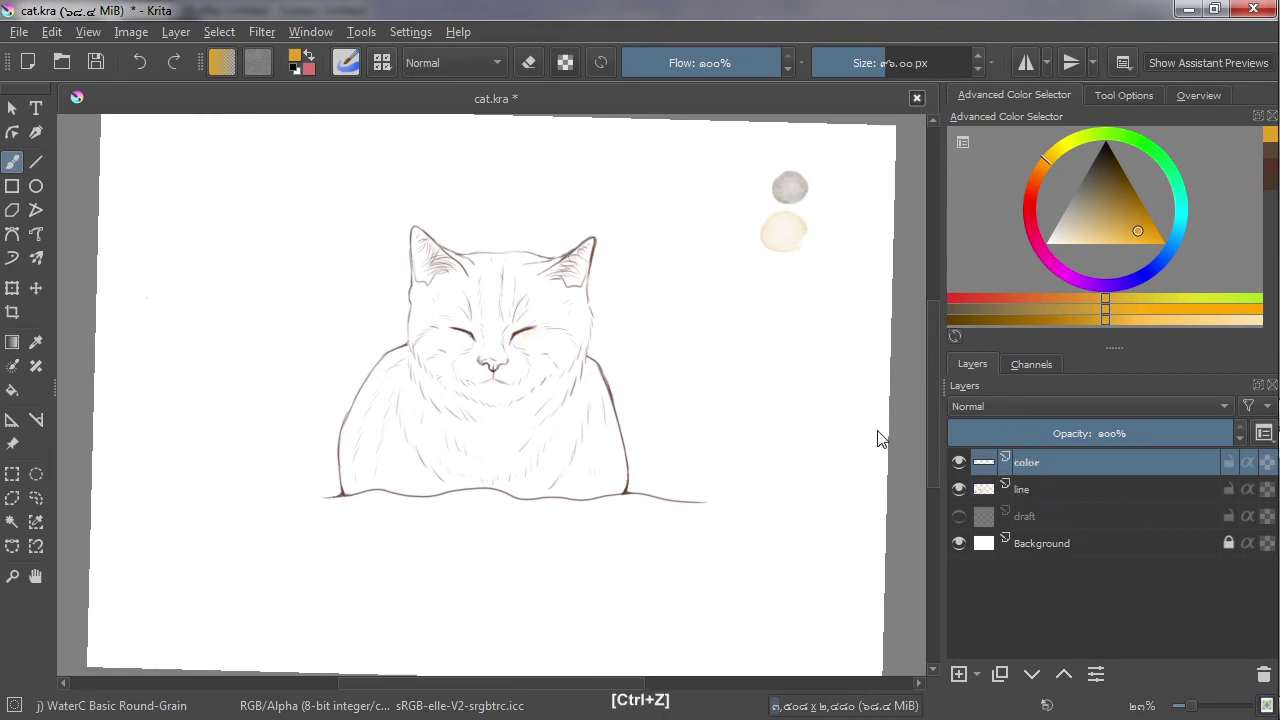
{"action": "mouse_move", "coordinate": [536, 340]}
{"action": "left_mouse_down"}
{"action": "mouse_move", "coordinate": [535, 376]}
{"action": "mouse_move", "coordinate": [565, 337]}
{"action": "mouse_move", "coordinate": [520, 341]}
{"action": "mouse_move", "coordinate": [566, 337]}
{"action": "mouse_move", "coordinate": [546, 354]}
{"action": "mouse_move", "coordinate": [568, 340]}
{"action": "mouse_move", "coordinate": [533, 376]}
{"action": "mouse_move", "coordinate": [567, 351]}
{"action": "mouse_move", "coordinate": [559, 363]}
{"action": "mouse_move", "coordinate": [573, 364]}
{"action": "mouse_move", "coordinate": [568, 332]}
{"action": "mouse_move", "coordinate": [526, 350]}
{"action": "mouse_move", "coordinate": [533, 325]}
{"action": "mouse_move", "coordinate": [509, 321]}
{"action": "mouse_move", "coordinate": [512, 337]}
{"action": "mouse_move", "coordinate": [507, 310]}
{"action": "mouse_move", "coordinate": [521, 312]}
{"action": "mouse_move", "coordinate": [513, 336]}
{"action": "mouse_move", "coordinate": [532, 315]}
{"action": "mouse_move", "coordinate": [514, 334]}
{"action": "mouse_move", "coordinate": [517, 290]}
{"action": "mouse_move", "coordinate": [503, 317]}
{"action": "mouse_move", "coordinate": [501, 277]}
{"action": "mouse_move", "coordinate": [493, 310]}
{"action": "mouse_move", "coordinate": [489, 268]}
{"action": "mouse_move", "coordinate": [486, 296]}
{"action": "mouse_move", "coordinate": [460, 294]}
{"action": "mouse_move", "coordinate": [478, 305]}
{"action": "mouse_move", "coordinate": [476, 330]}
{"action": "mouse_move", "coordinate": [489, 285]}
{"action": "mouse_move", "coordinate": [487, 326]}
{"action": "mouse_move", "coordinate": [490, 316]}
{"action": "mouse_move", "coordinate": [530, 341]}
{"action": "mouse_move", "coordinate": [465, 329]}
{"action": "mouse_move", "coordinate": [471, 352]}
{"action": "mouse_move", "coordinate": [467, 331]}
{"action": "mouse_move", "coordinate": [472, 350]}
{"action": "mouse_move", "coordinate": [483, 341]}
{"action": "mouse_move", "coordinate": [425, 357]}
{"action": "mouse_move", "coordinate": [449, 403]}
{"action": "mouse_move", "coordinate": [429, 338]}
{"action": "left_mouse_up"}
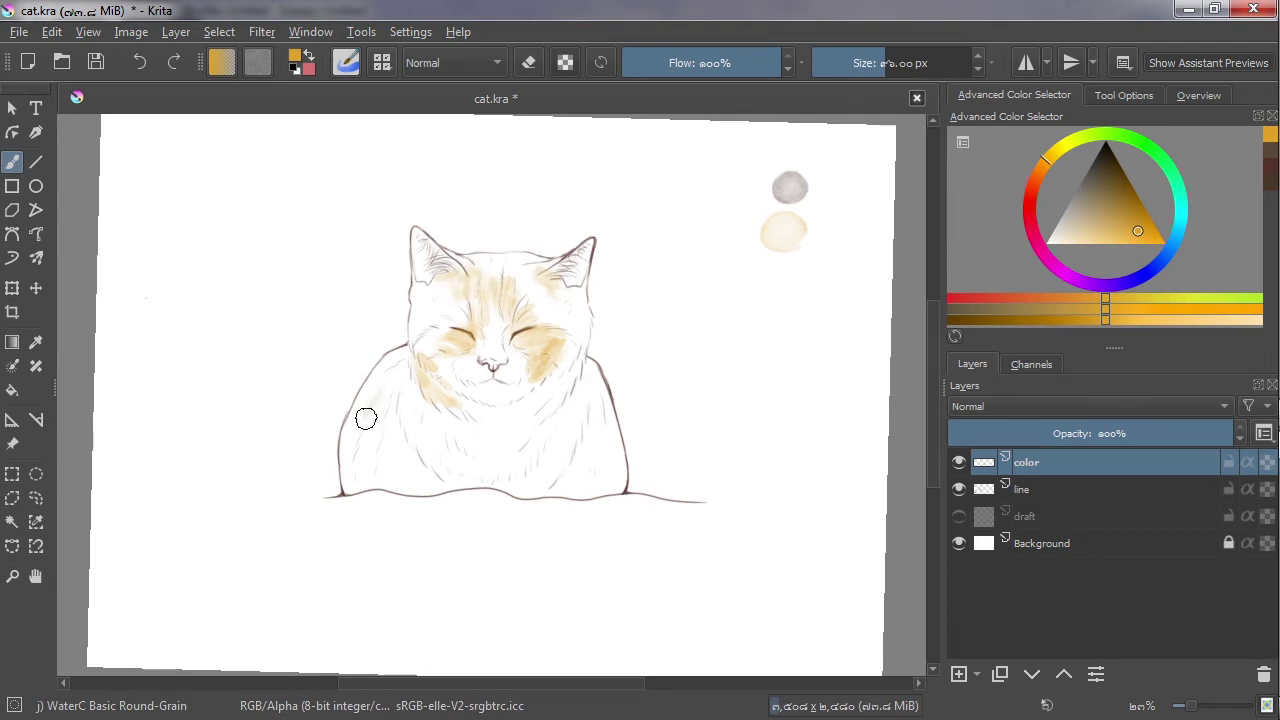
{"action": "mouse_move", "coordinate": [376, 406]}
{"action": "left_mouse_down"}
{"action": "mouse_move", "coordinate": [358, 464]}
{"action": "mouse_move", "coordinate": [375, 436]}
{"action": "mouse_move", "coordinate": [367, 469]}
{"action": "left_mouse_up"}
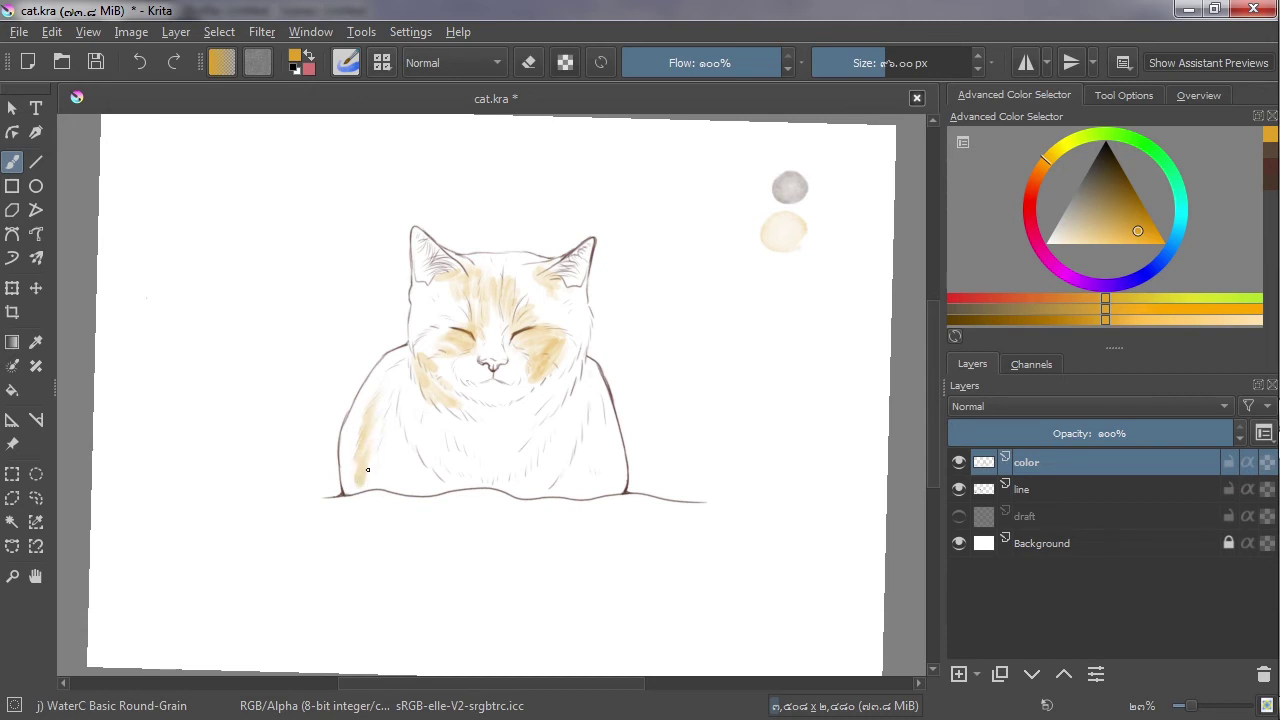
{"action": "left_click_drag", "start_coordinate": [380, 400], "coordinate": [366, 477]}
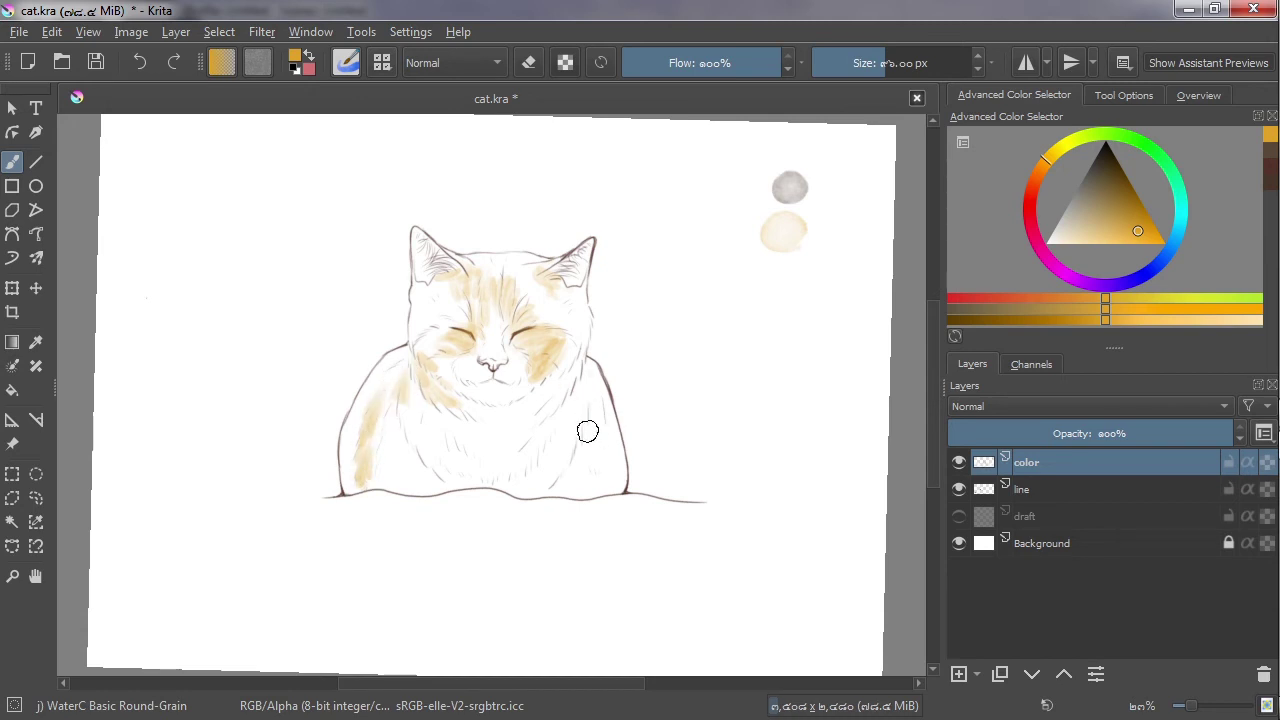
{"action": "mouse_move", "coordinate": [565, 458]}
{"action": "left_mouse_down"}
{"action": "mouse_move", "coordinate": [574, 429]}
{"action": "mouse_move", "coordinate": [555, 462]}
{"action": "left_mouse_up"}
Paint translucent dark brown strokes over the right side of the face and across the crown between the ears.
{"action": "left_click", "coordinate": [1274, 164]}
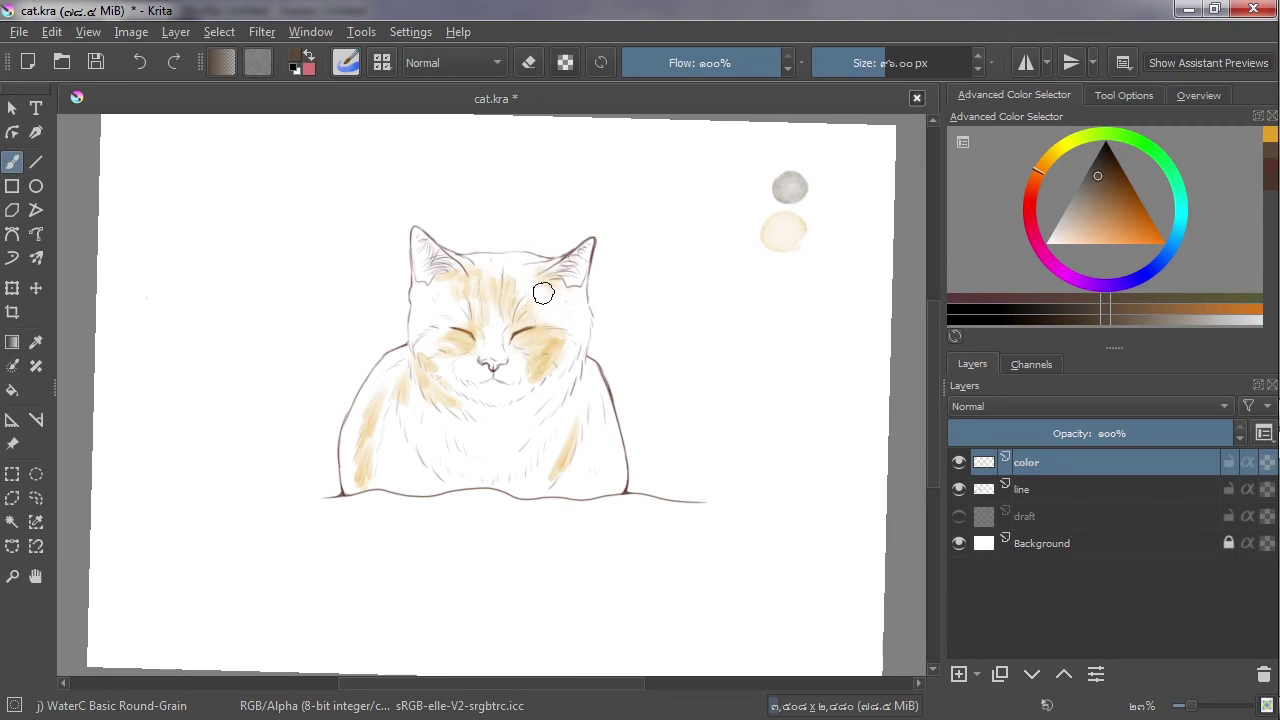
{"action": "mouse_move", "coordinate": [543, 293]}
{"action": "left_mouse_down"}
{"action": "mouse_move", "coordinate": [540, 318]}
{"action": "mouse_move", "coordinate": [562, 300]}
{"action": "mouse_move", "coordinate": [545, 324]}
{"action": "mouse_move", "coordinate": [569, 328]}
{"action": "mouse_move", "coordinate": [571, 291]}
{"action": "mouse_move", "coordinate": [572, 348]}
{"action": "mouse_move", "coordinate": [581, 281]}
{"action": "mouse_move", "coordinate": [560, 357]}
{"action": "left_mouse_up"}
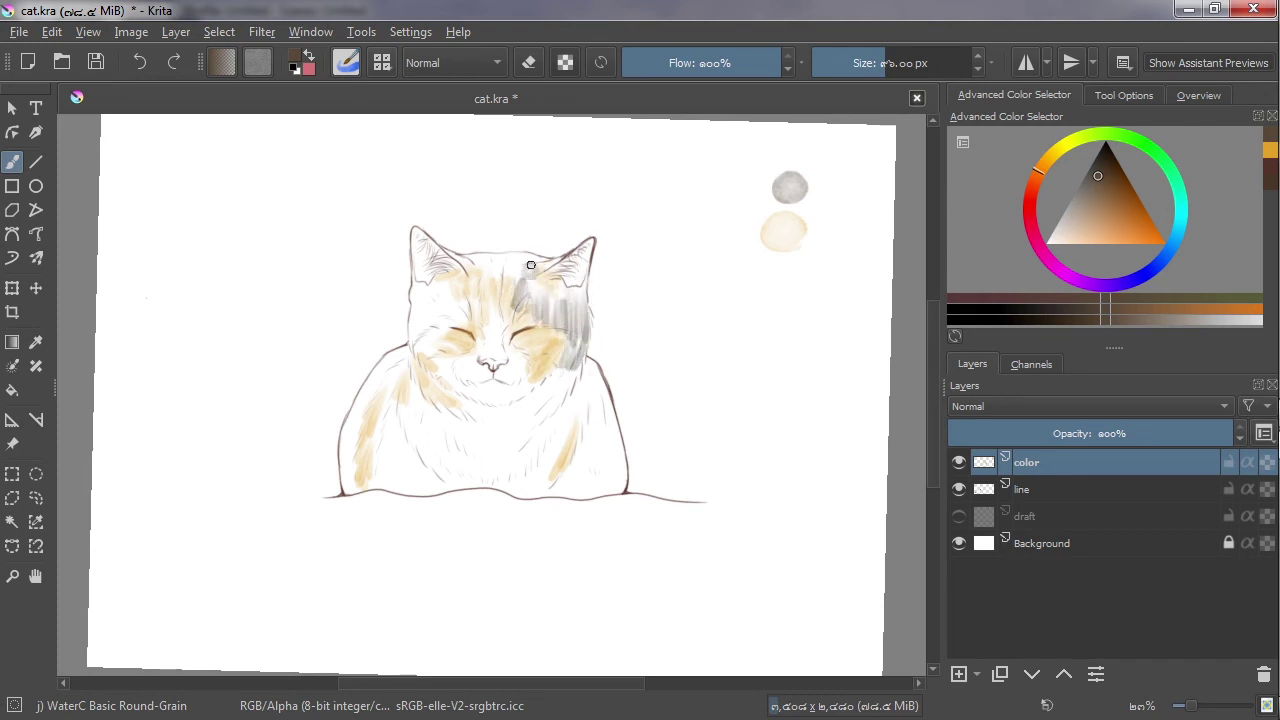
{"action": "mouse_move", "coordinate": [524, 259]}
{"action": "left_mouse_down"}
{"action": "mouse_move", "coordinate": [468, 265]}
{"action": "mouse_move", "coordinate": [529, 261]}
{"action": "mouse_move", "coordinate": [476, 267]}
{"action": "mouse_move", "coordinate": [486, 261]}
{"action": "mouse_move", "coordinate": [513, 273]}
{"action": "mouse_move", "coordinate": [497, 275]}
{"action": "mouse_move", "coordinate": [524, 263]}
{"action": "mouse_move", "coordinate": [465, 256]}
{"action": "left_mouse_up"}
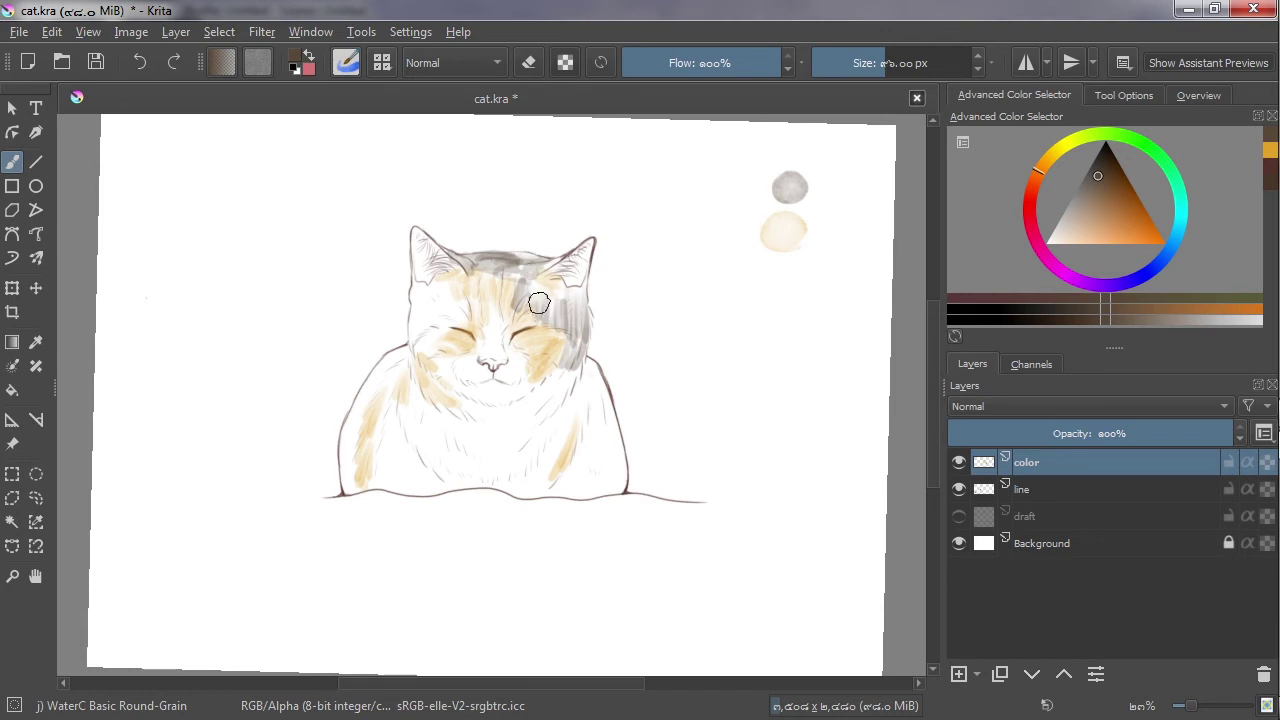
Paint dark brown strokes on the left side of the face and both sides of the body, and add golden orange below the right cheek.
{"action": "mouse_move", "coordinate": [468, 274]}
{"action": "left_mouse_down"}
{"action": "mouse_move", "coordinate": [422, 314]}
{"action": "mouse_move", "coordinate": [453, 315]}
{"action": "mouse_move", "coordinate": [414, 335]}
{"action": "mouse_move", "coordinate": [480, 316]}
{"action": "mouse_move", "coordinate": [418, 298]}
{"action": "mouse_move", "coordinate": [431, 384]}
{"action": "mouse_move", "coordinate": [402, 378]}
{"action": "mouse_move", "coordinate": [406, 350]}
{"action": "mouse_move", "coordinate": [352, 439]}
{"action": "mouse_move", "coordinate": [357, 407]}
{"action": "mouse_move", "coordinate": [344, 475]}
{"action": "mouse_move", "coordinate": [398, 391]}
{"action": "mouse_move", "coordinate": [381, 456]}
{"action": "mouse_move", "coordinate": [393, 416]}
{"action": "mouse_move", "coordinate": [382, 425]}
{"action": "mouse_move", "coordinate": [396, 477]}
{"action": "left_mouse_up"}
{"action": "mouse_move", "coordinate": [586, 371]}
{"action": "left_mouse_down"}
{"action": "mouse_move", "coordinate": [607, 433]}
{"action": "mouse_move", "coordinate": [601, 420]}
{"action": "mouse_move", "coordinate": [584, 436]}
{"action": "mouse_move", "coordinate": [598, 461]}
{"action": "mouse_move", "coordinate": [622, 440]}
{"action": "left_mouse_up"}
{"action": "mouse_move", "coordinate": [395, 456]}
{"action": "left_mouse_down"}
{"action": "mouse_move", "coordinate": [409, 421]}
{"action": "mouse_move", "coordinate": [438, 470]}
{"action": "mouse_move", "coordinate": [405, 468]}
{"action": "mouse_move", "coordinate": [400, 409]}
{"action": "left_mouse_up"}
{"action": "mouse_move", "coordinate": [580, 394]}
{"action": "left_mouse_down"}
{"action": "mouse_move", "coordinate": [414, 371]}
{"action": "mouse_move", "coordinate": [445, 378]}
{"action": "mouse_move", "coordinate": [430, 400]}
{"action": "mouse_move", "coordinate": [440, 410]}
{"action": "left_mouse_up"}
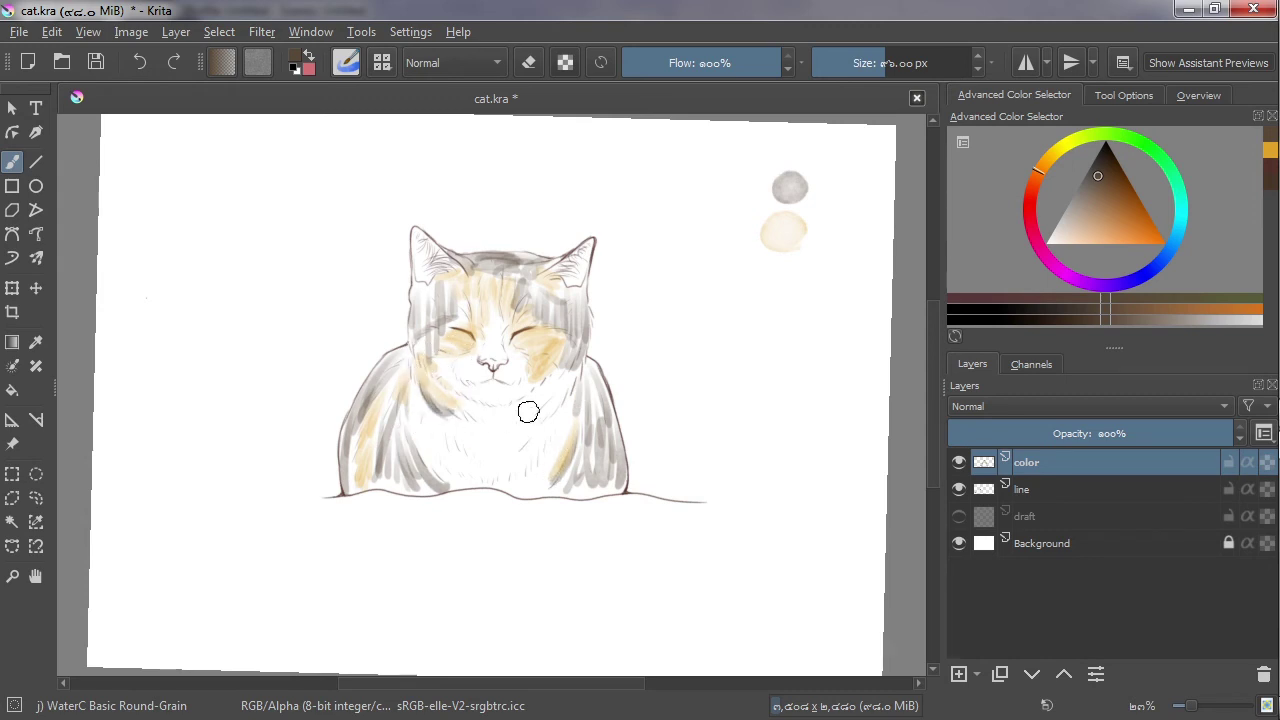
{"action": "left_click_drag", "start_coordinate": [585, 362], "coordinate": [576, 366]}
{"action": "left_click", "coordinate": [1137, 231]}
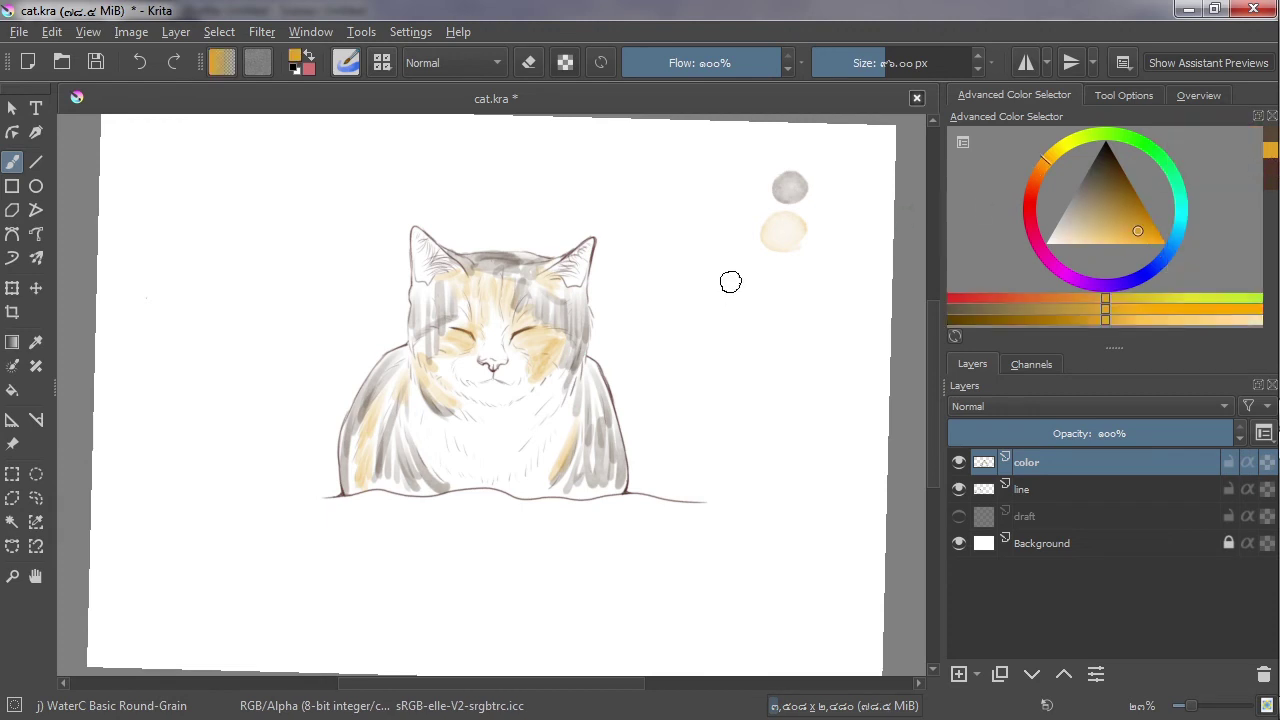
{"action": "left_click_drag", "start_coordinate": [541, 410], "coordinate": [563, 374]}
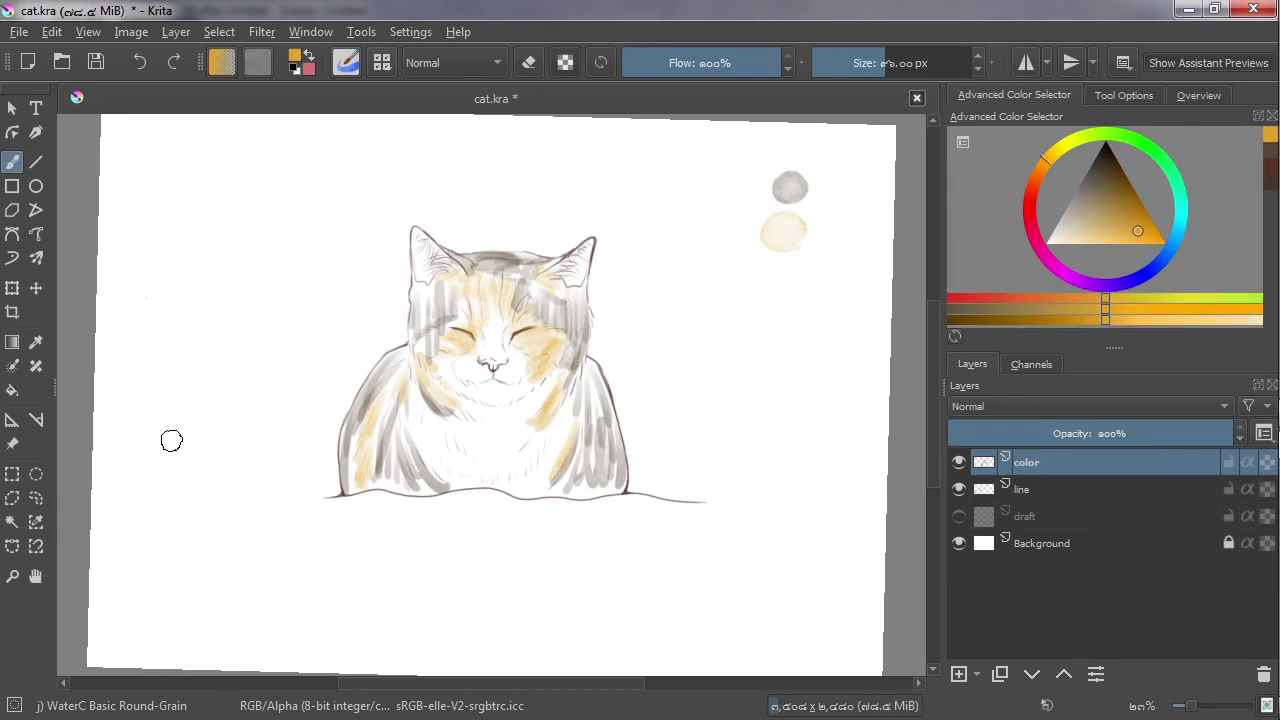
Soften the orange and grey-brown strokes on the head and below the right cheek with Blender Blur.
{"action": "right_click", "coordinate": [392, 358]}
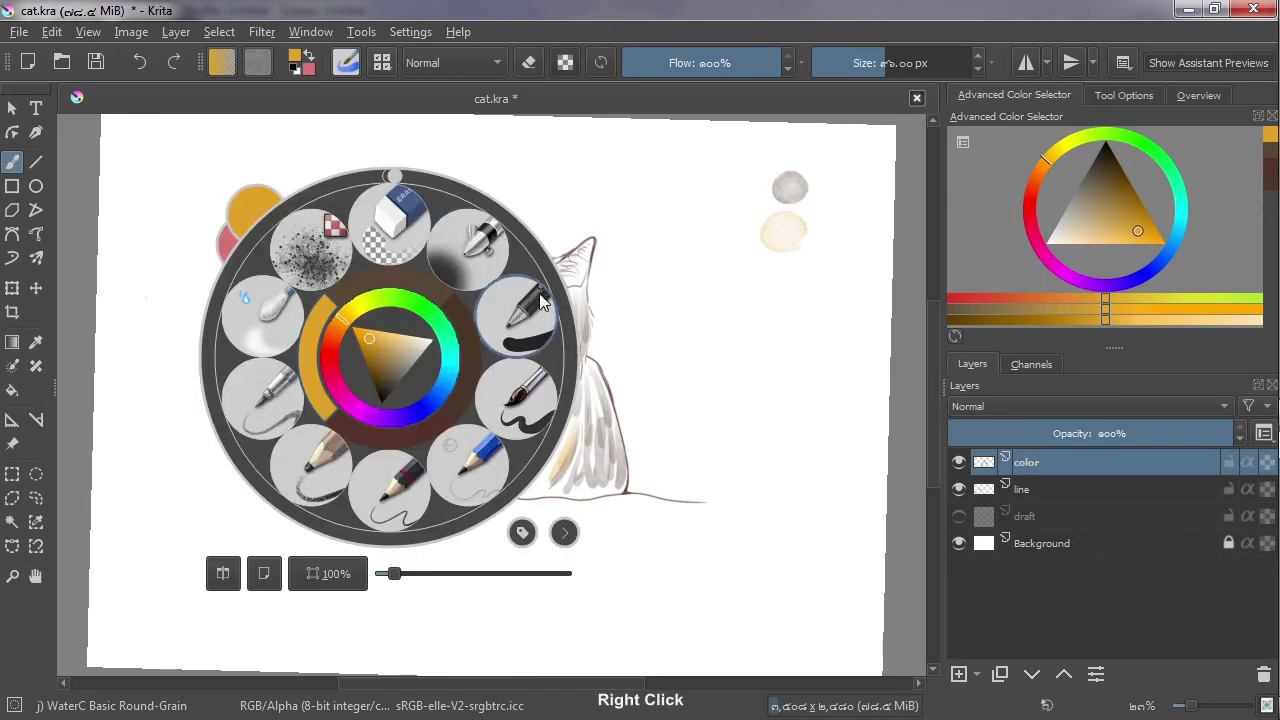
{"action": "left_click", "coordinate": [262, 312]}
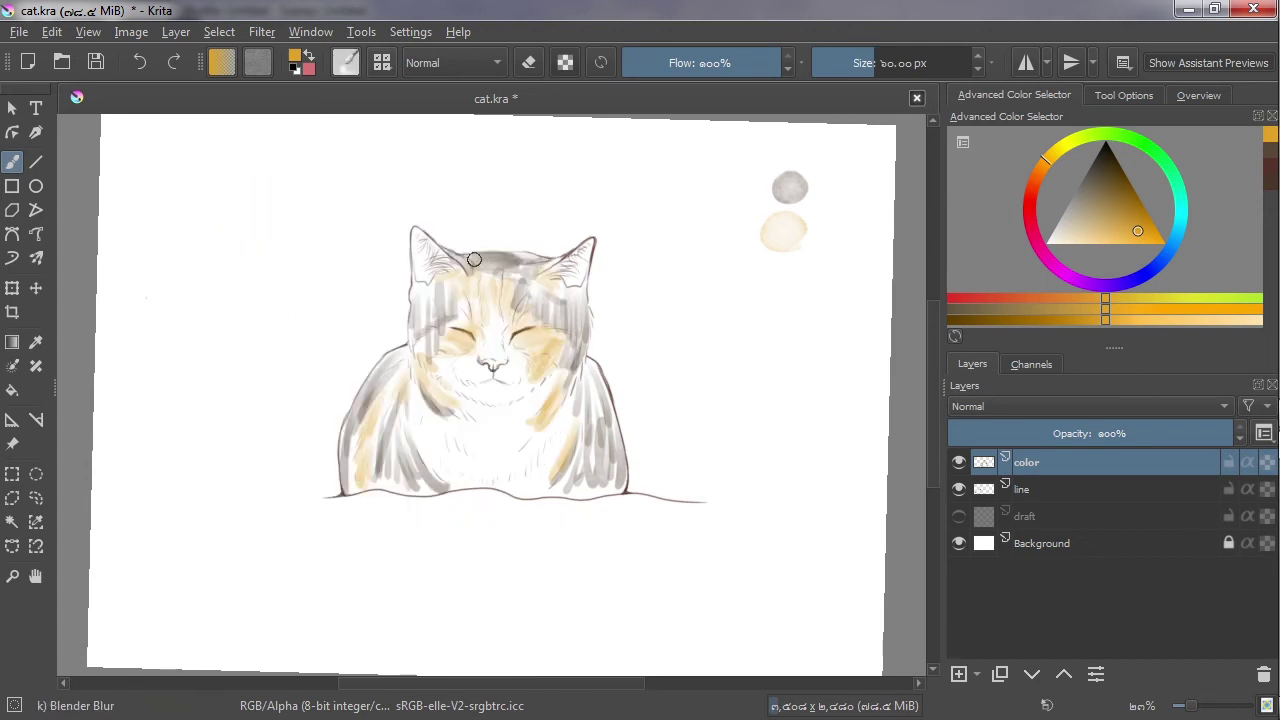
{"action": "left_click_drag", "start_coordinate": [528, 260], "coordinate": [538, 280]}
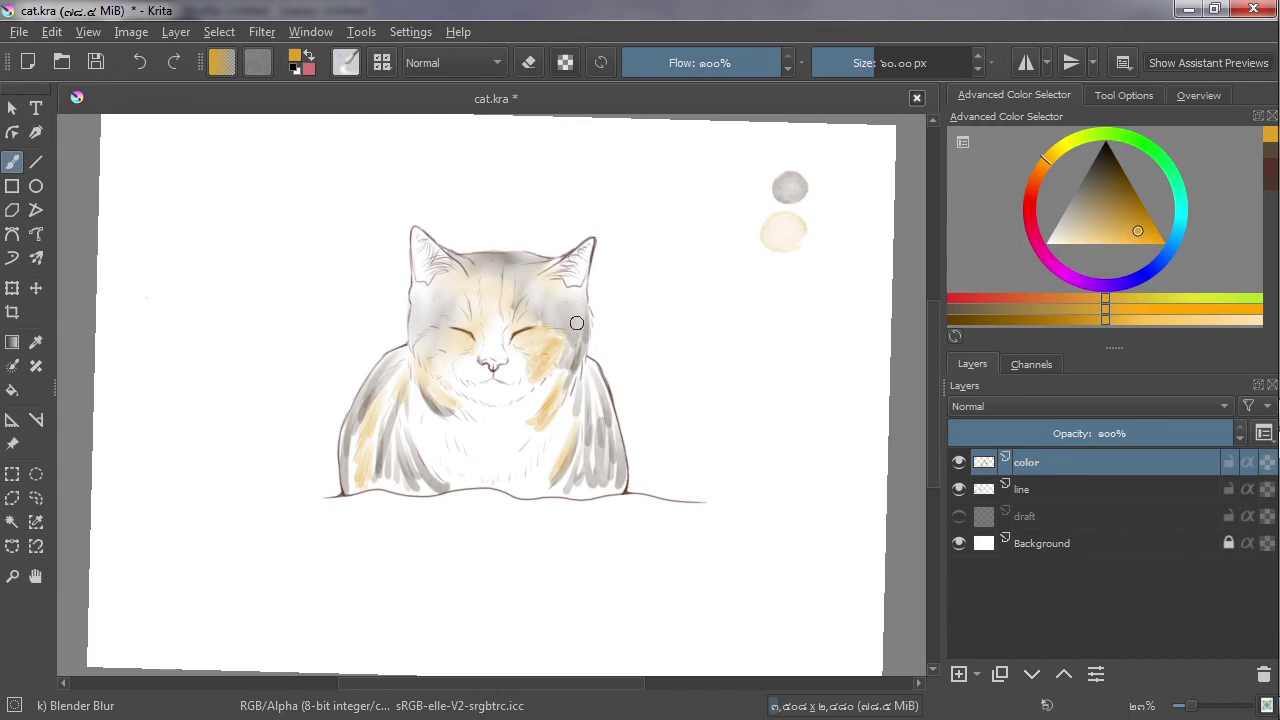
{"action": "mouse_move", "coordinate": [577, 323]}
{"action": "left_mouse_down"}
{"action": "mouse_move", "coordinate": [580, 303]}
{"action": "mouse_move", "coordinate": [580, 349]}
{"action": "mouse_move", "coordinate": [567, 358]}
{"action": "left_mouse_up"}
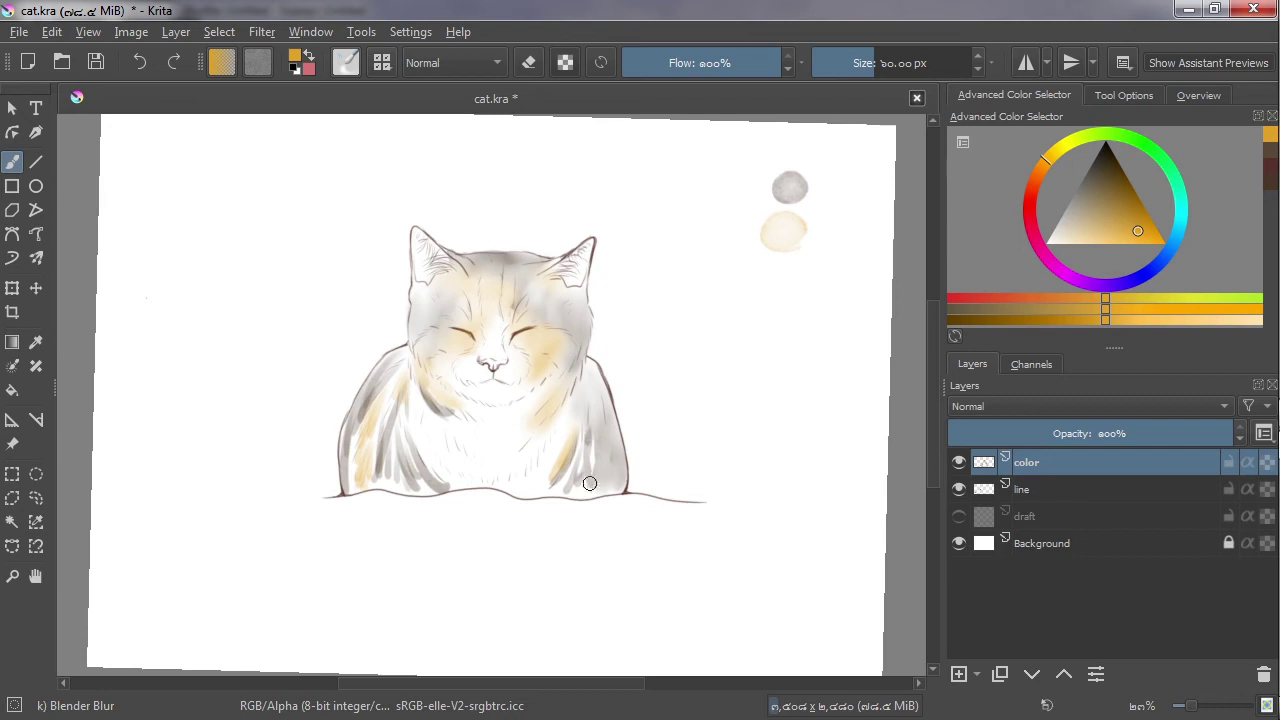
Blend the remaining fur strokes along both sides of the body into smooth patches with Blender Blur.
{"action": "left_click_drag", "start_coordinate": [589, 483], "coordinate": [593, 449]}
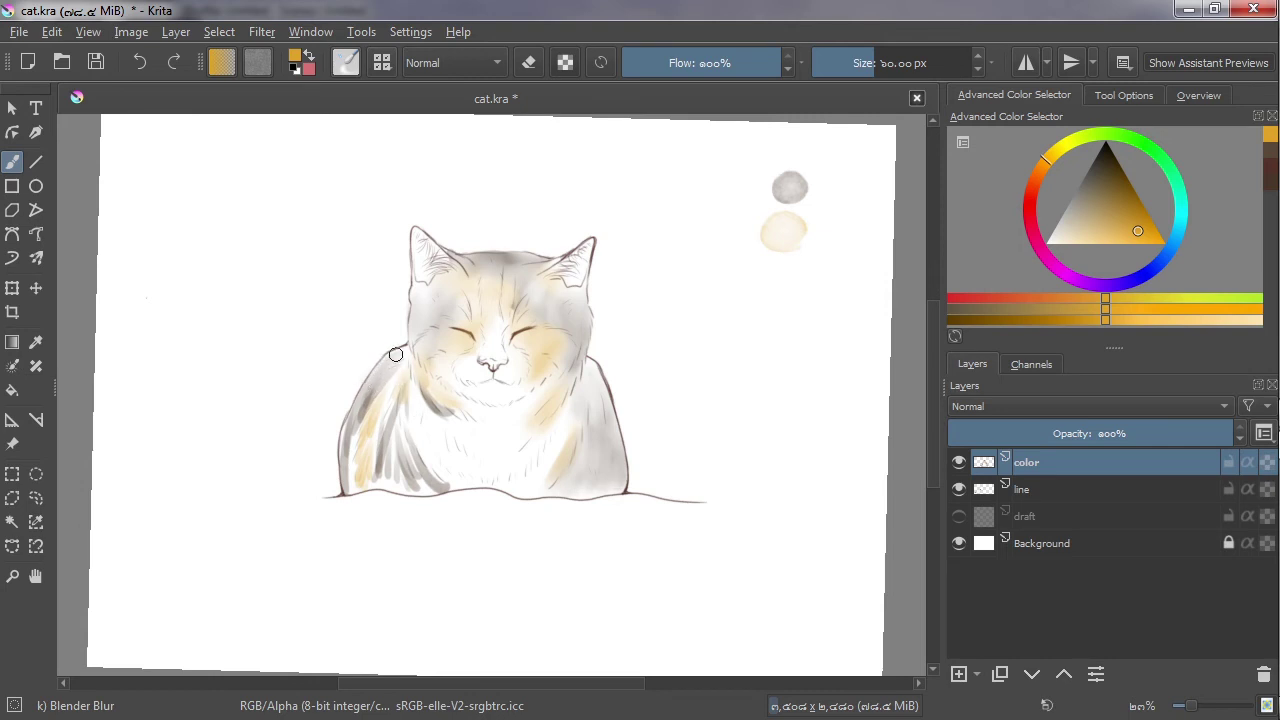
{"action": "left_click_drag", "start_coordinate": [358, 425], "coordinate": [397, 375]}
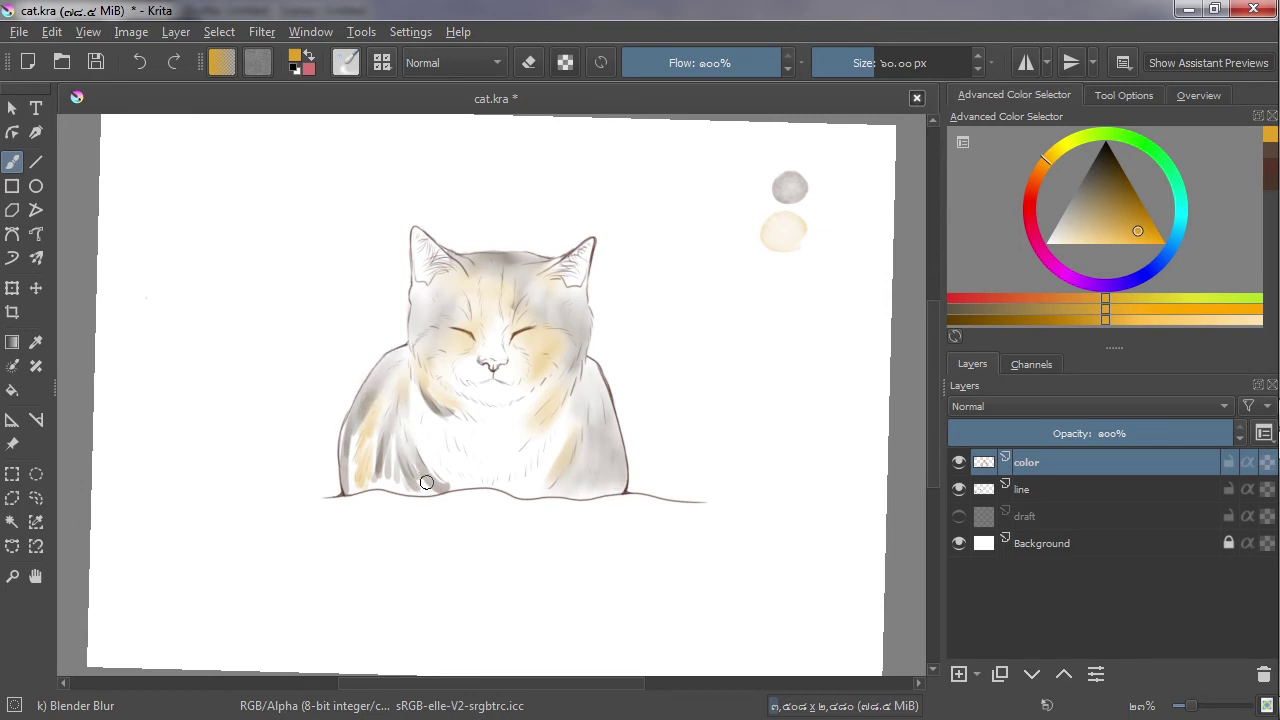
{"action": "mouse_move", "coordinate": [400, 484]}
{"action": "left_mouse_down"}
{"action": "mouse_move", "coordinate": [374, 466]}
{"action": "mouse_move", "coordinate": [368, 488]}
{"action": "mouse_move", "coordinate": [349, 457]}
{"action": "mouse_move", "coordinate": [353, 413]}
{"action": "left_mouse_up"}
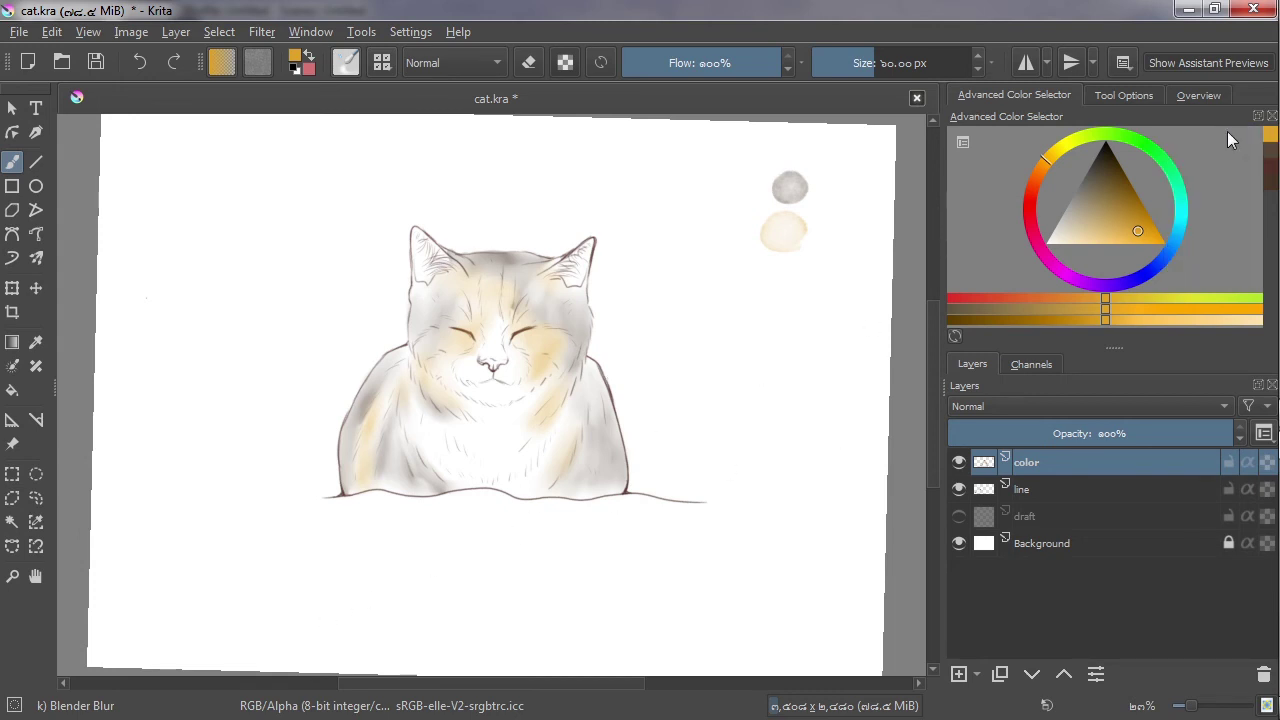
{"action": "right_click", "coordinate": [605, 370]}
{"action": "right_click", "coordinate": [736, 340]}
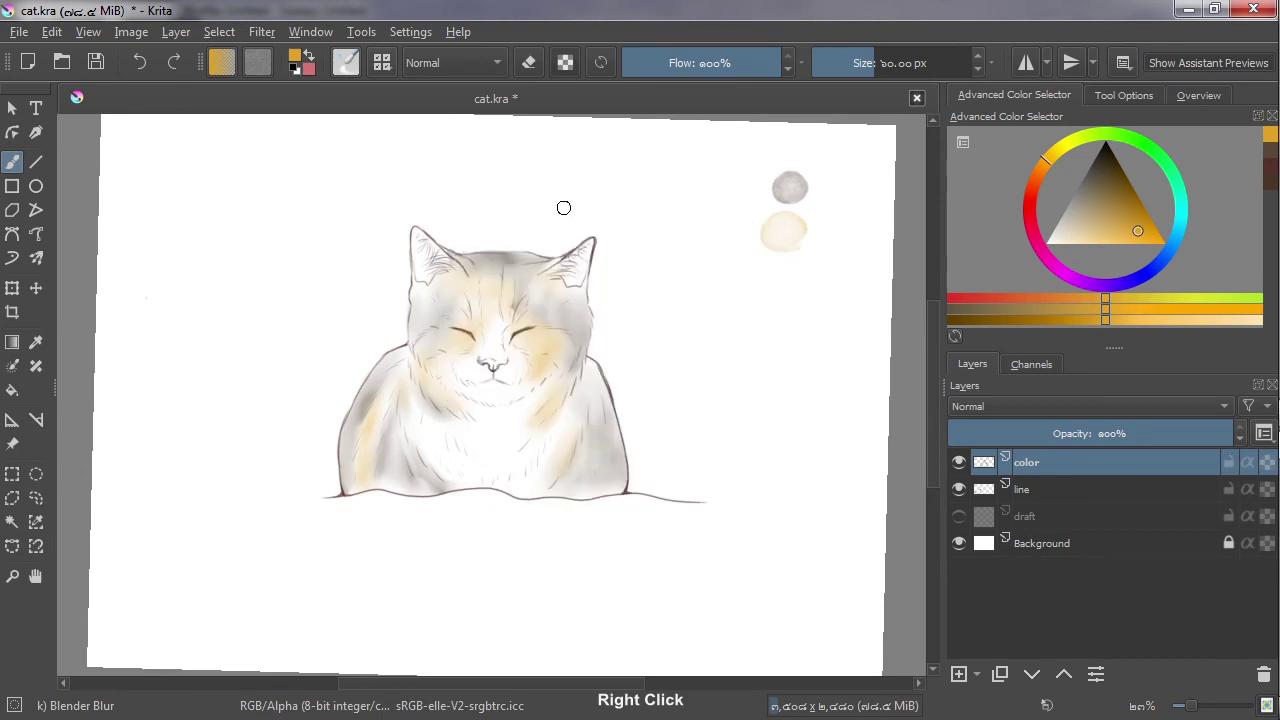
Paint golden orange strokes on the right cheek beside the mouth and along the lower left jaw with WaterC Basic Round-Grain.
{"action": "left_click", "coordinate": [410, 62]}
{"action": "left_click", "coordinate": [382, 62]}
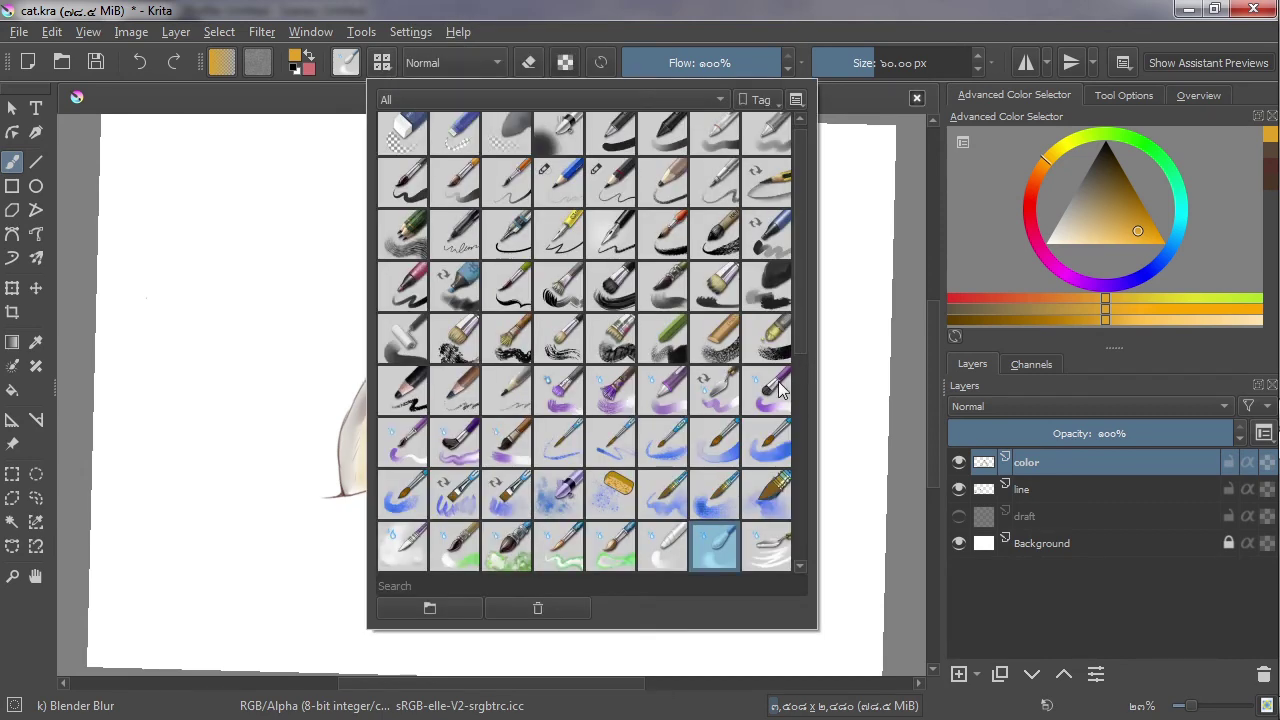
{"action": "left_click", "coordinate": [764, 441]}
{"action": "left_click", "coordinate": [863, 322]}
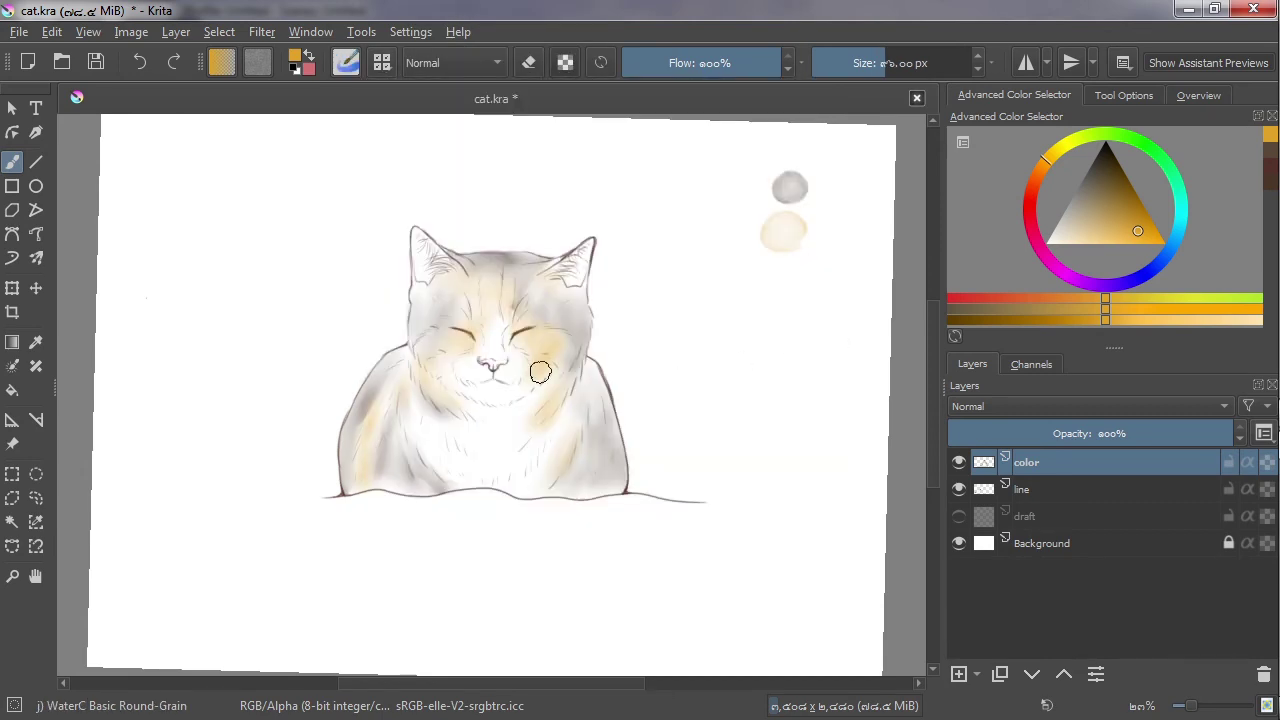
{"action": "mouse_move", "coordinate": [537, 366]}
{"action": "left_mouse_down"}
{"action": "mouse_move", "coordinate": [522, 370]}
{"action": "mouse_move", "coordinate": [517, 353]}
{"action": "left_mouse_up"}
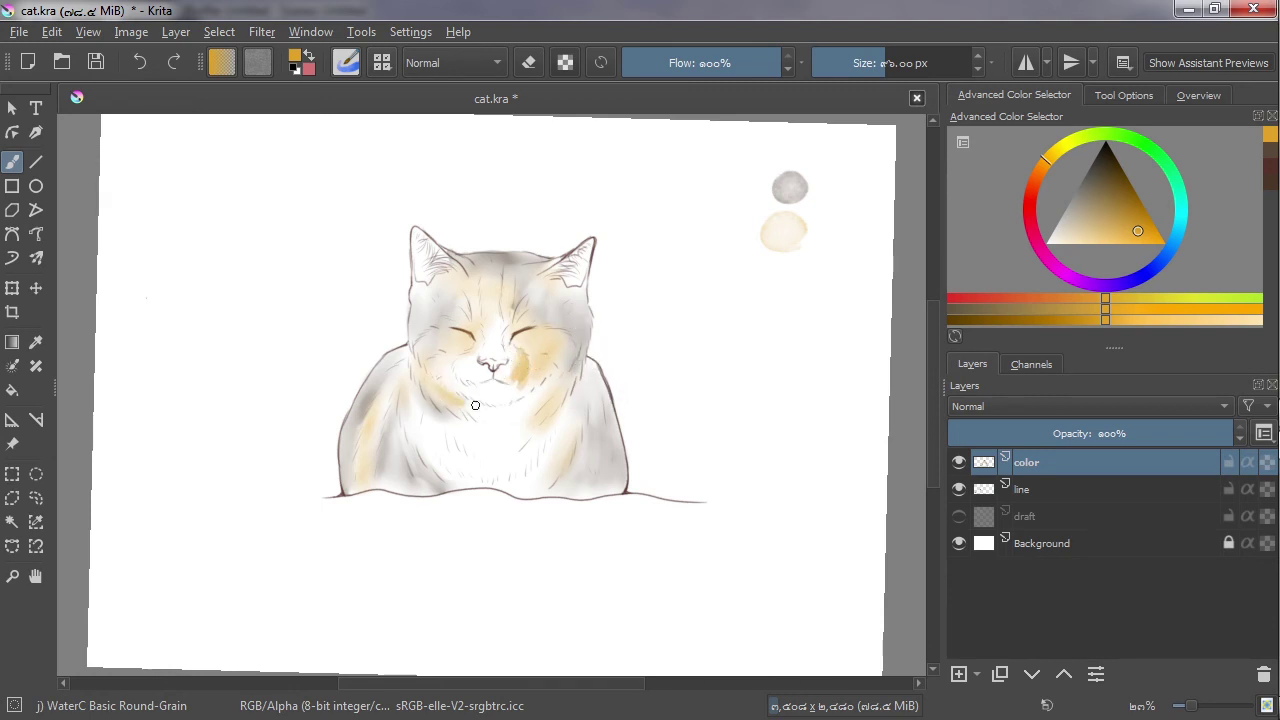
{"action": "left_click_drag", "start_coordinate": [434, 382], "coordinate": [490, 408]}
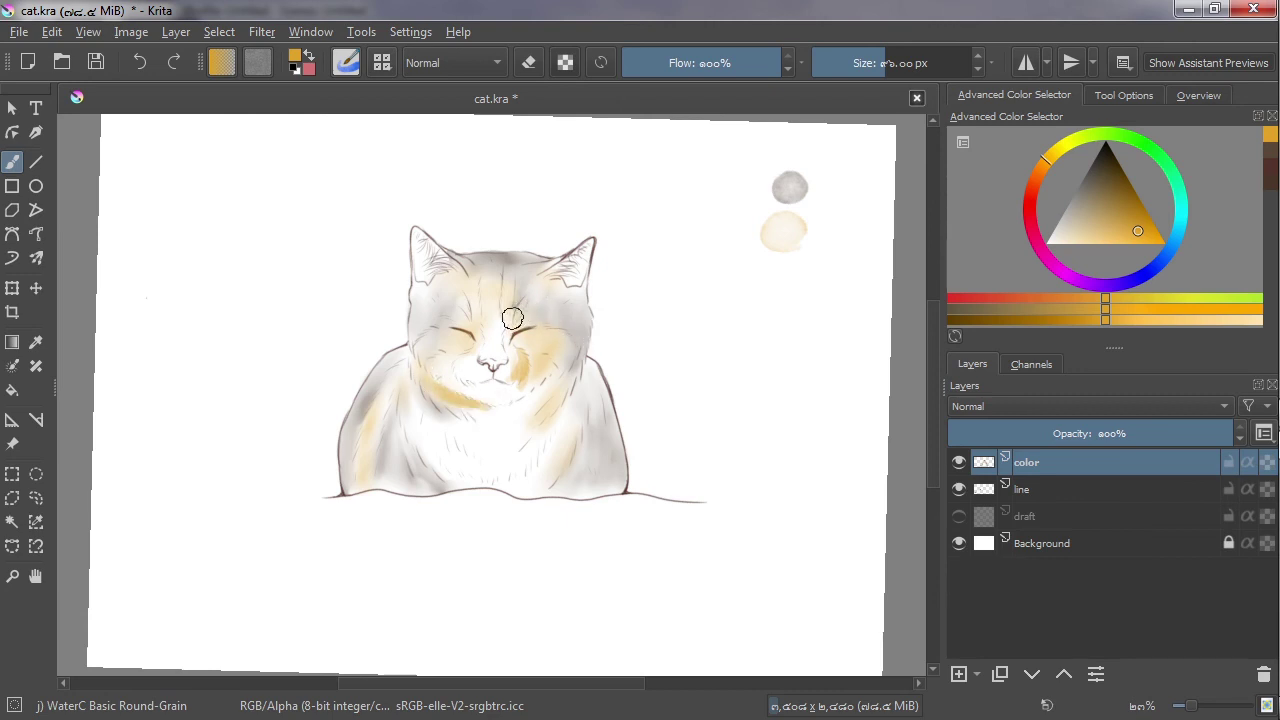
Add golden orange strokes to the forehead and below the right ear, and soften the new orange areas with Blender Blur.
{"action": "mouse_move", "coordinate": [502, 280]}
{"action": "left_mouse_down"}
{"action": "mouse_move", "coordinate": [493, 310]}
{"action": "mouse_move", "coordinate": [480, 270]}
{"action": "mouse_move", "coordinate": [478, 327]}
{"action": "mouse_move", "coordinate": [467, 288]}
{"action": "mouse_move", "coordinate": [526, 317]}
{"action": "mouse_move", "coordinate": [565, 303]}
{"action": "mouse_move", "coordinate": [558, 335]}
{"action": "mouse_move", "coordinate": [533, 348]}
{"action": "mouse_move", "coordinate": [564, 372]}
{"action": "mouse_move", "coordinate": [622, 311]}
{"action": "mouse_move", "coordinate": [436, 357]}
{"action": "mouse_move", "coordinate": [457, 366]}
{"action": "mouse_move", "coordinate": [434, 439]}
{"action": "mouse_move", "coordinate": [460, 412]}
{"action": "mouse_move", "coordinate": [425, 376]}
{"action": "mouse_move", "coordinate": [550, 416]}
{"action": "mouse_move", "coordinate": [569, 385]}
{"action": "mouse_move", "coordinate": [535, 393]}
{"action": "mouse_move", "coordinate": [562, 379]}
{"action": "mouse_move", "coordinate": [525, 404]}
{"action": "mouse_move", "coordinate": [558, 380]}
{"action": "mouse_move", "coordinate": [655, 361]}
{"action": "mouse_move", "coordinate": [608, 407]}
{"action": "mouse_move", "coordinate": [457, 492]}
{"action": "mouse_move", "coordinate": [497, 272]}
{"action": "left_mouse_up"}
{"action": "mouse_move", "coordinate": [595, 288]}
{"action": "left_mouse_down"}
{"action": "mouse_move", "coordinate": [534, 266]}
{"action": "mouse_move", "coordinate": [534, 277]}
{"action": "left_mouse_up"}
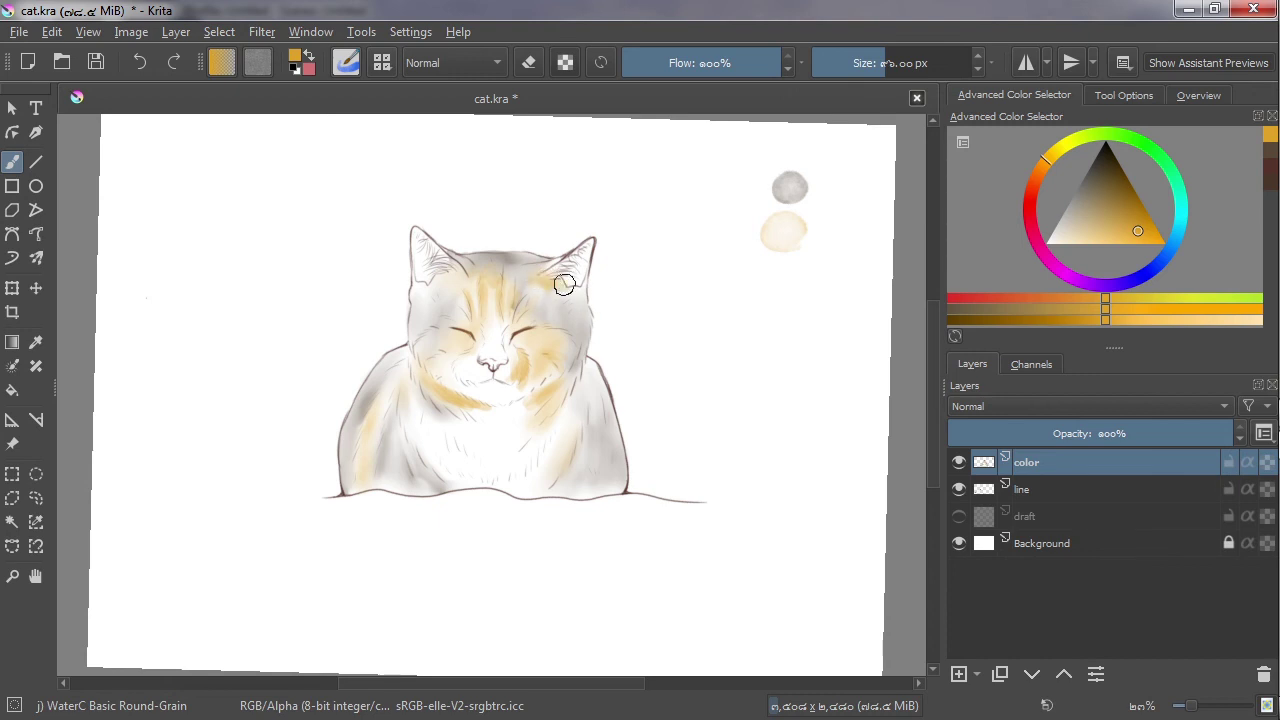
{"action": "right_click", "coordinate": [628, 352]}
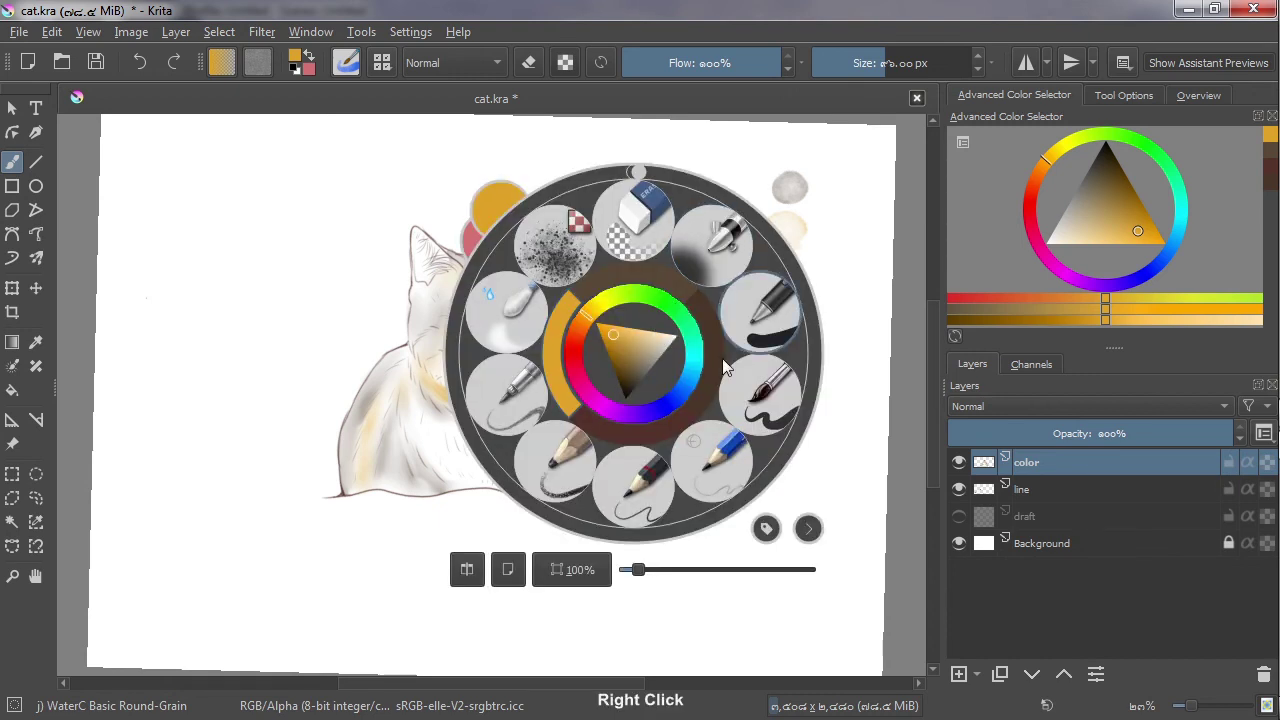
{"action": "left_click", "coordinate": [507, 312]}
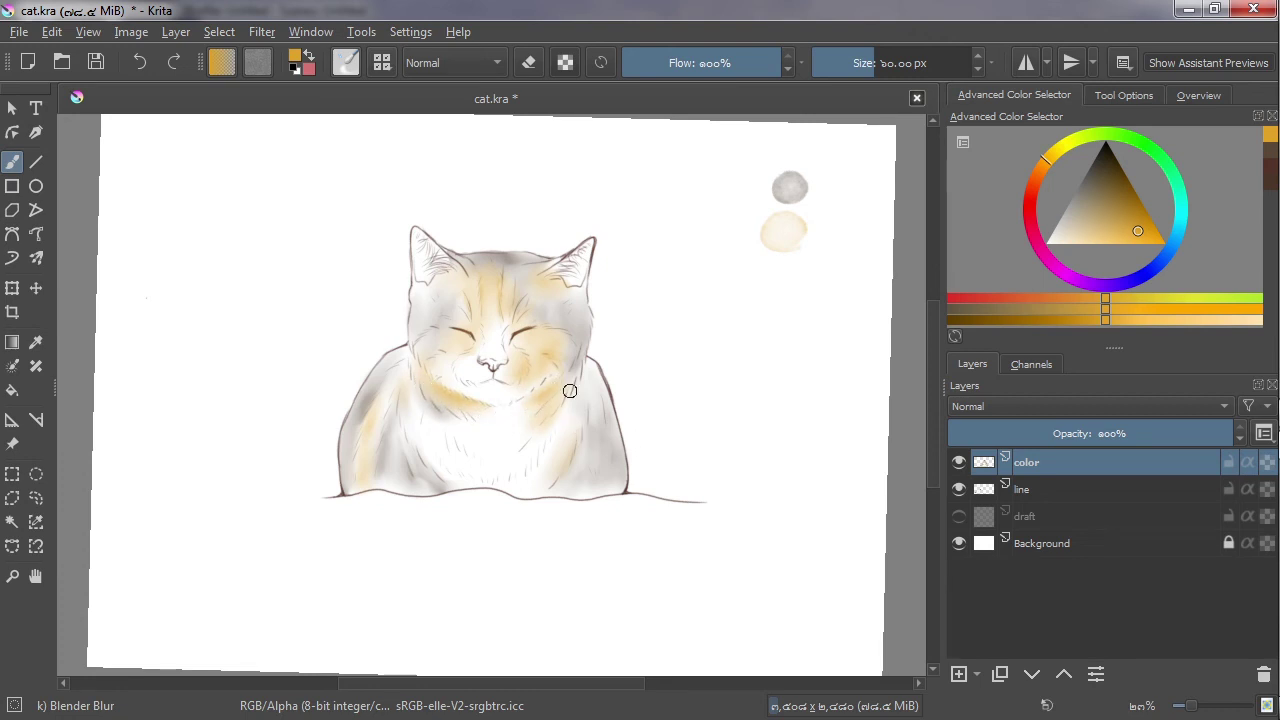
Paint a dark brown band across the crown between the ears with the Wet Paint brush.
{"action": "left_click", "coordinate": [1097, 176]}
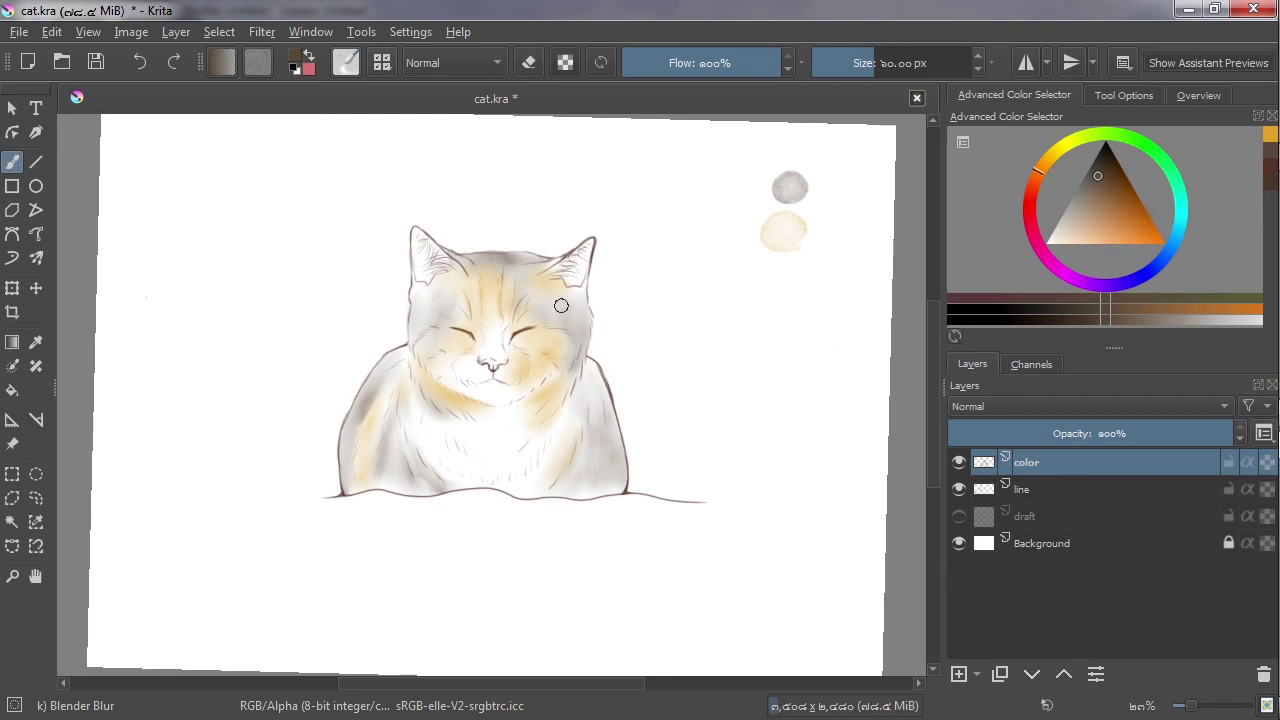
{"action": "left_click", "coordinate": [383, 62]}
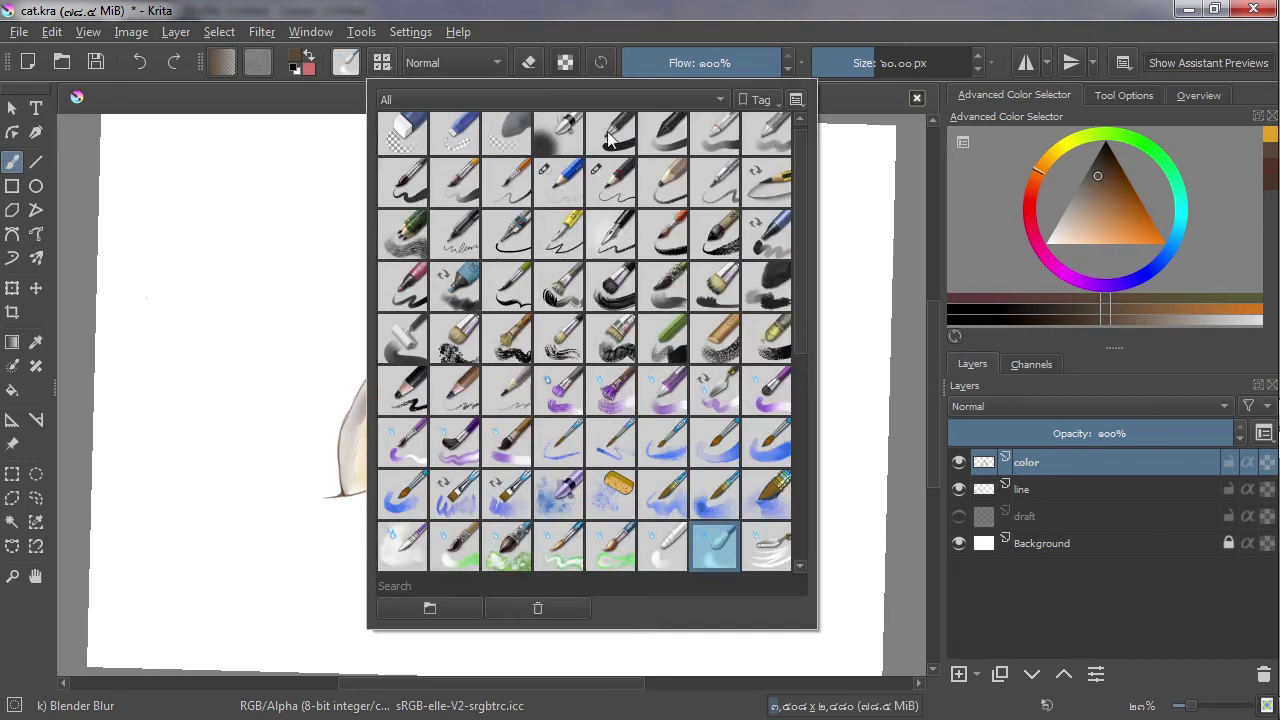
{"action": "left_click", "coordinate": [768, 386]}
{"action": "left_click", "coordinate": [852, 371]}
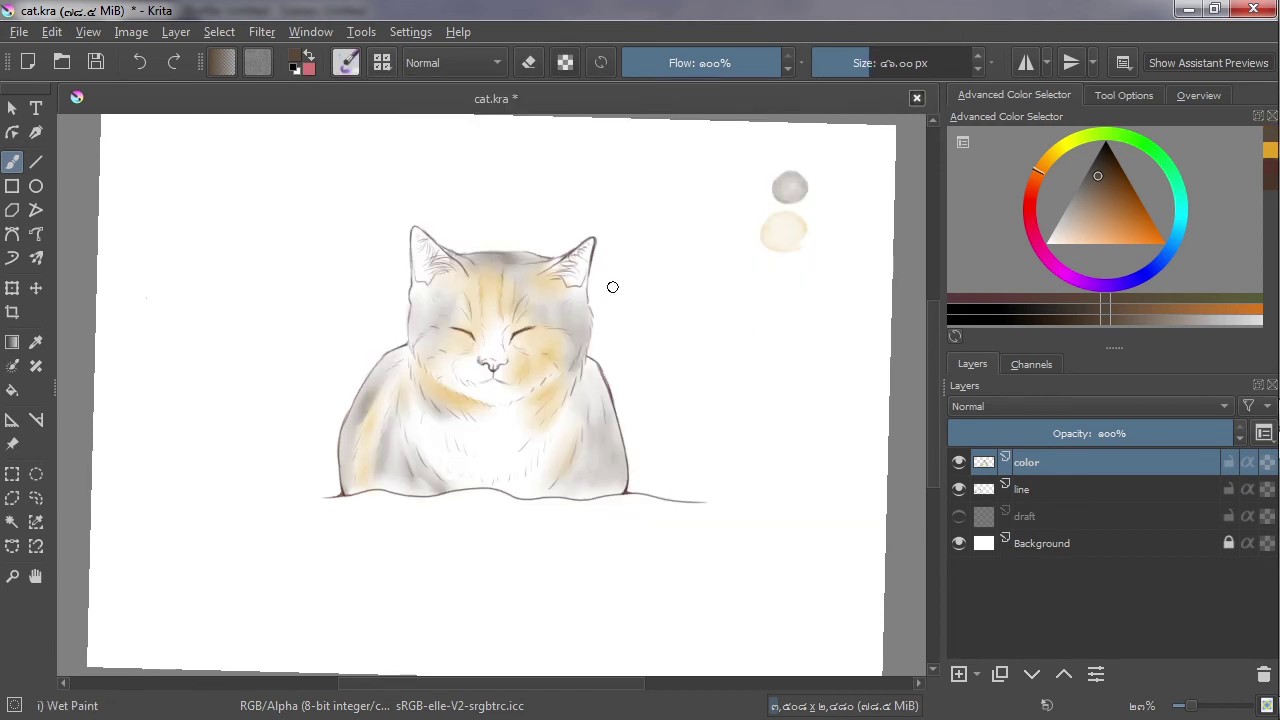
{"action": "key", "text": "ctrl+s"}
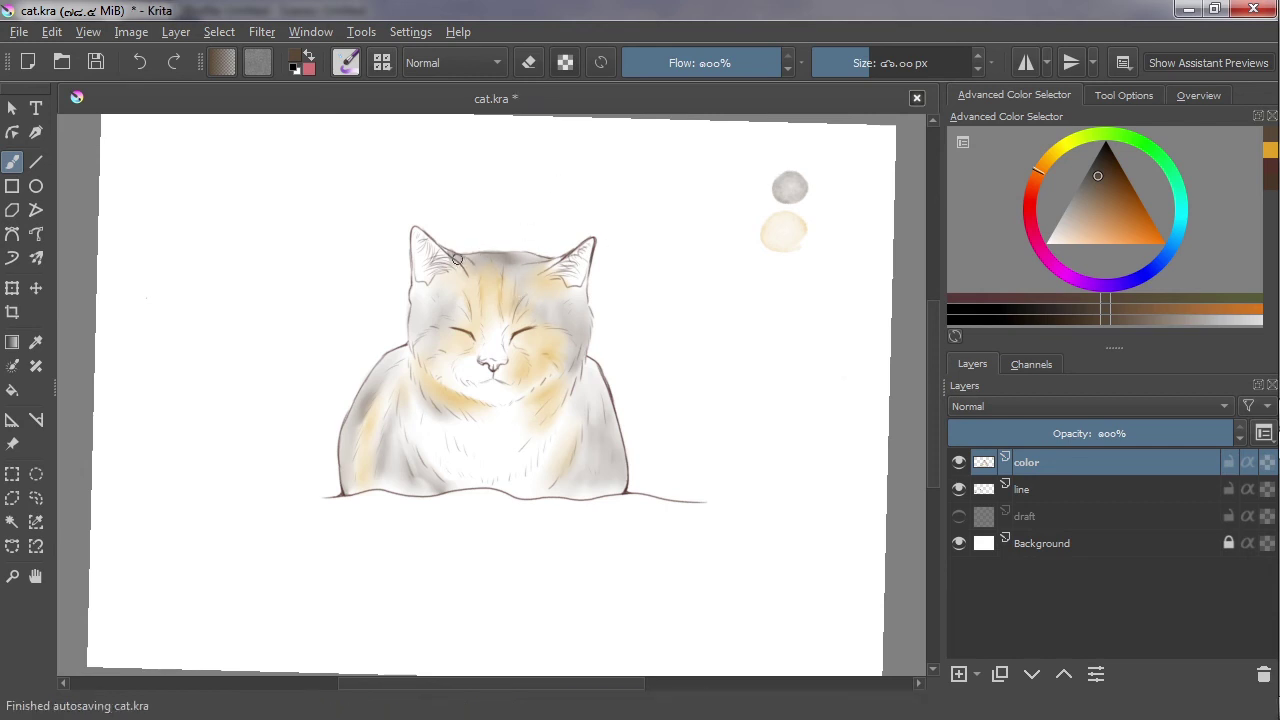
{"action": "mouse_move", "coordinate": [475, 269]}
{"action": "left_mouse_down"}
{"action": "mouse_move", "coordinate": [540, 259]}
{"action": "mouse_move", "coordinate": [527, 277]}
{"action": "left_mouse_up"}
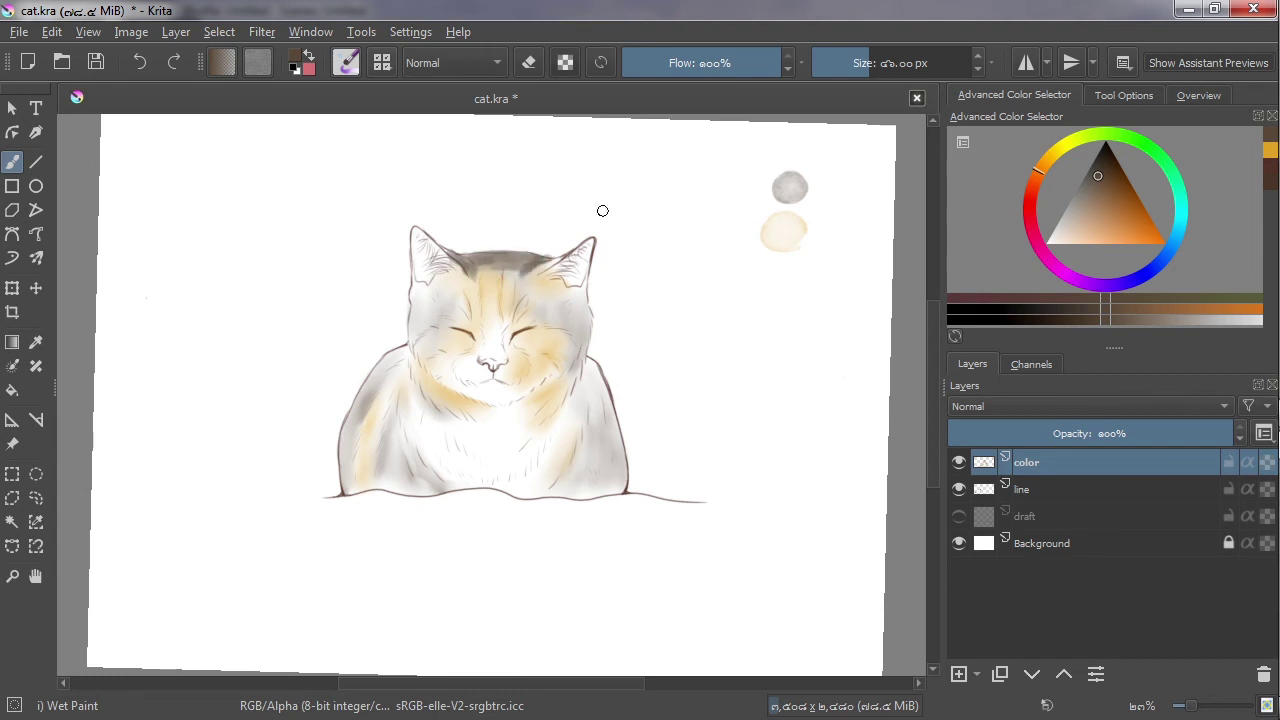
{"action": "mouse_move", "coordinate": [412, 326]}
{"action": "left_mouse_down"}
{"action": "mouse_move", "coordinate": [430, 302]}
{"action": "mouse_move", "coordinate": [436, 318]}
{"action": "mouse_move", "coordinate": [448, 308]}
{"action": "mouse_move", "coordinate": [418, 321]}
{"action": "mouse_move", "coordinate": [422, 342]}
{"action": "mouse_move", "coordinate": [444, 334]}
{"action": "left_mouse_up"}
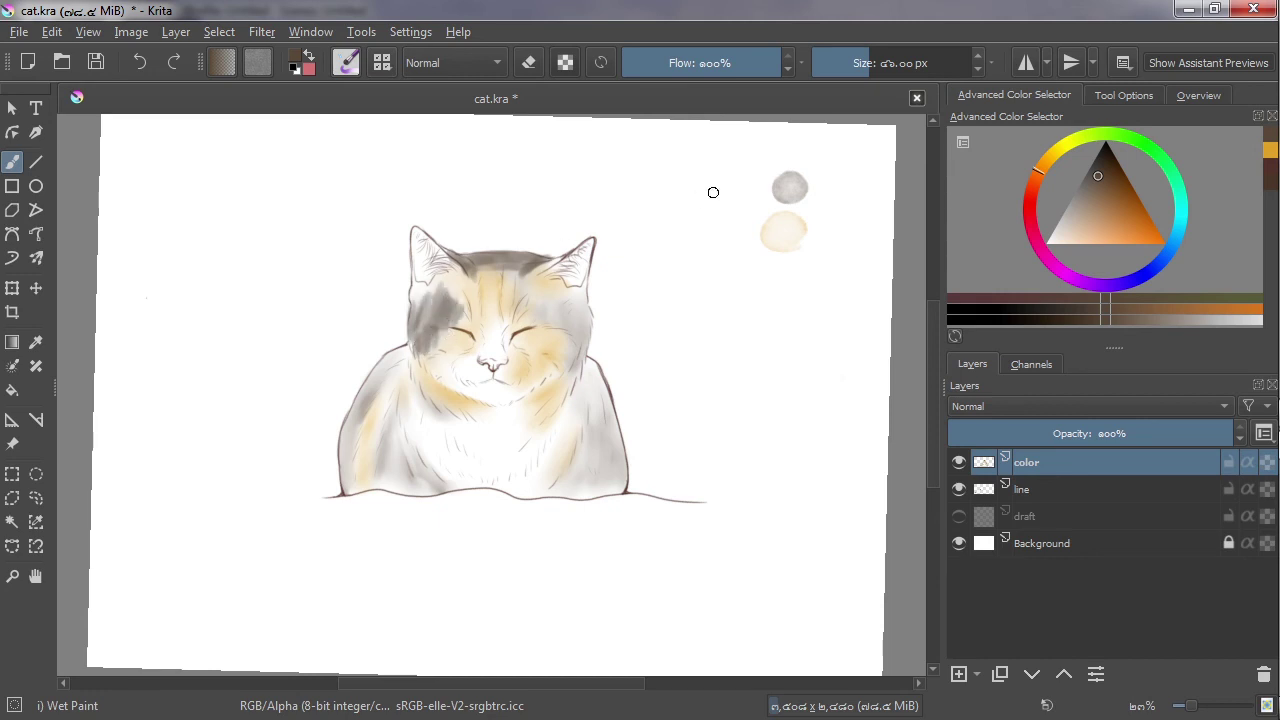
{"action": "key", "text": "space"}
{"action": "key", "text": "ctrl+z"}
{"action": "key", "text": "ctrl+z"}
{"action": "key", "text": "ctrl+z"}
{"action": "key", "text": "ctrl+z"}
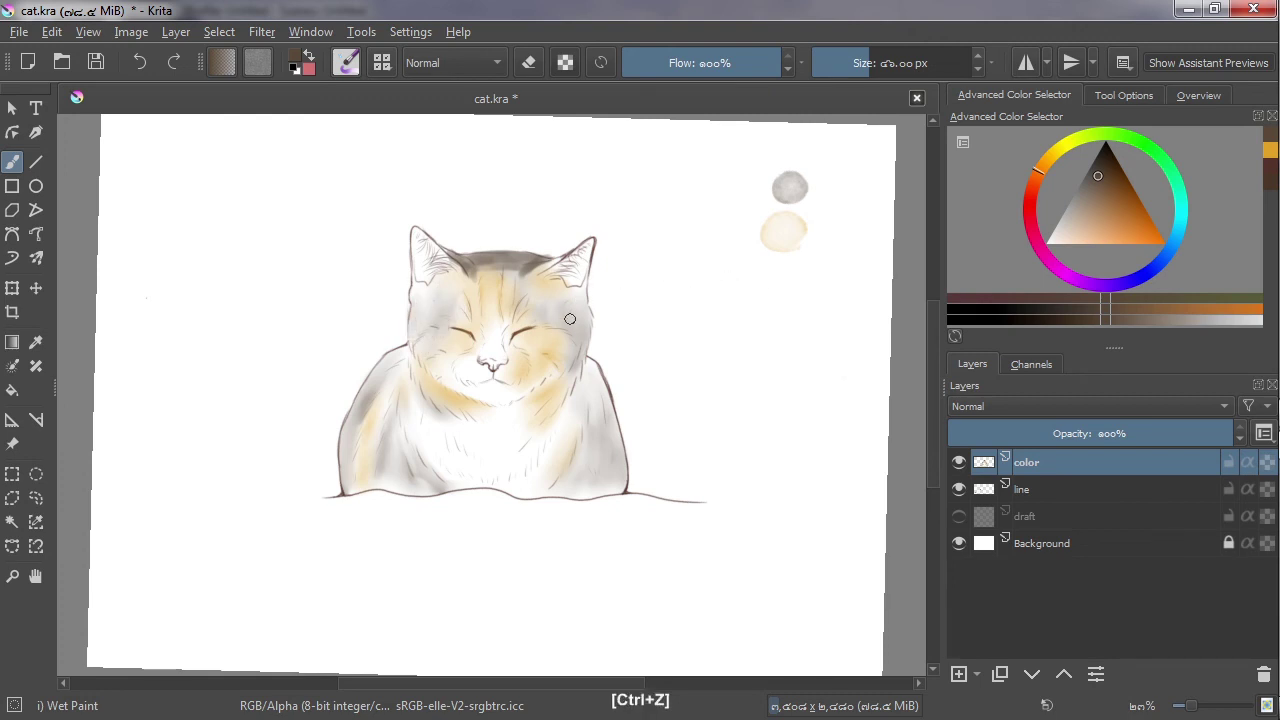
Paint dark brown Wet Paint stripes beside the right eye and along both sides of the body.
{"action": "left_click_drag", "start_coordinate": [540, 325], "coordinate": [573, 337]}
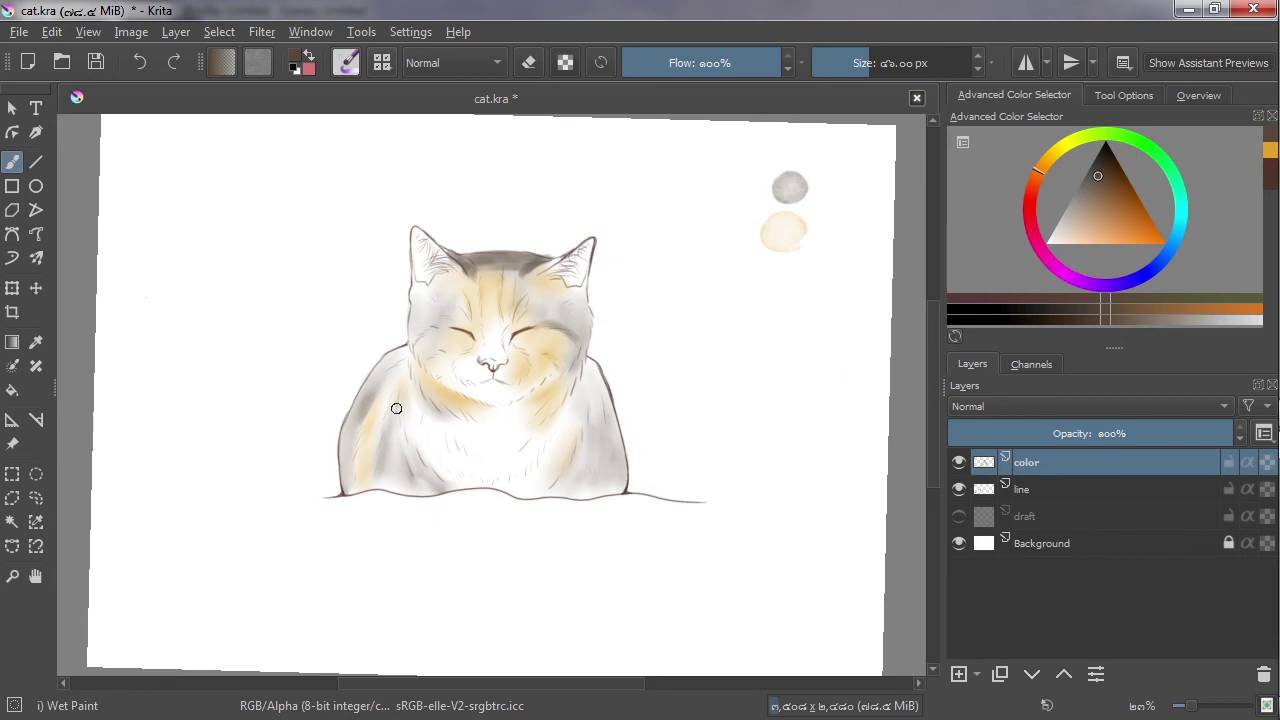
{"action": "mouse_move", "coordinate": [396, 408]}
{"action": "left_mouse_down"}
{"action": "mouse_move", "coordinate": [415, 470]}
{"action": "mouse_move", "coordinate": [400, 434]}
{"action": "mouse_move", "coordinate": [423, 480]}
{"action": "mouse_move", "coordinate": [414, 439]}
{"action": "mouse_move", "coordinate": [435, 478]}
{"action": "left_mouse_up"}
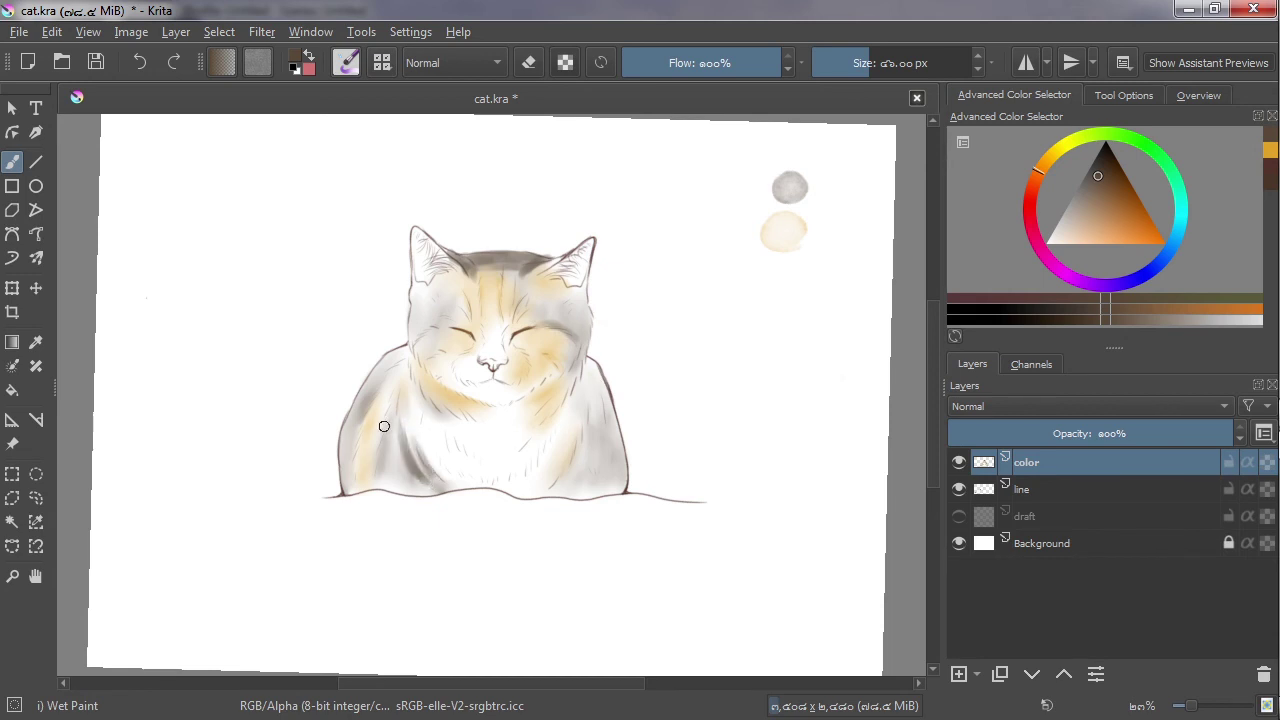
{"action": "mouse_move", "coordinate": [380, 433]}
{"action": "left_mouse_down"}
{"action": "mouse_move", "coordinate": [374, 470]}
{"action": "mouse_move", "coordinate": [384, 450]}
{"action": "mouse_move", "coordinate": [394, 486]}
{"action": "mouse_move", "coordinate": [380, 435]}
{"action": "mouse_move", "coordinate": [438, 452]}
{"action": "left_mouse_up"}
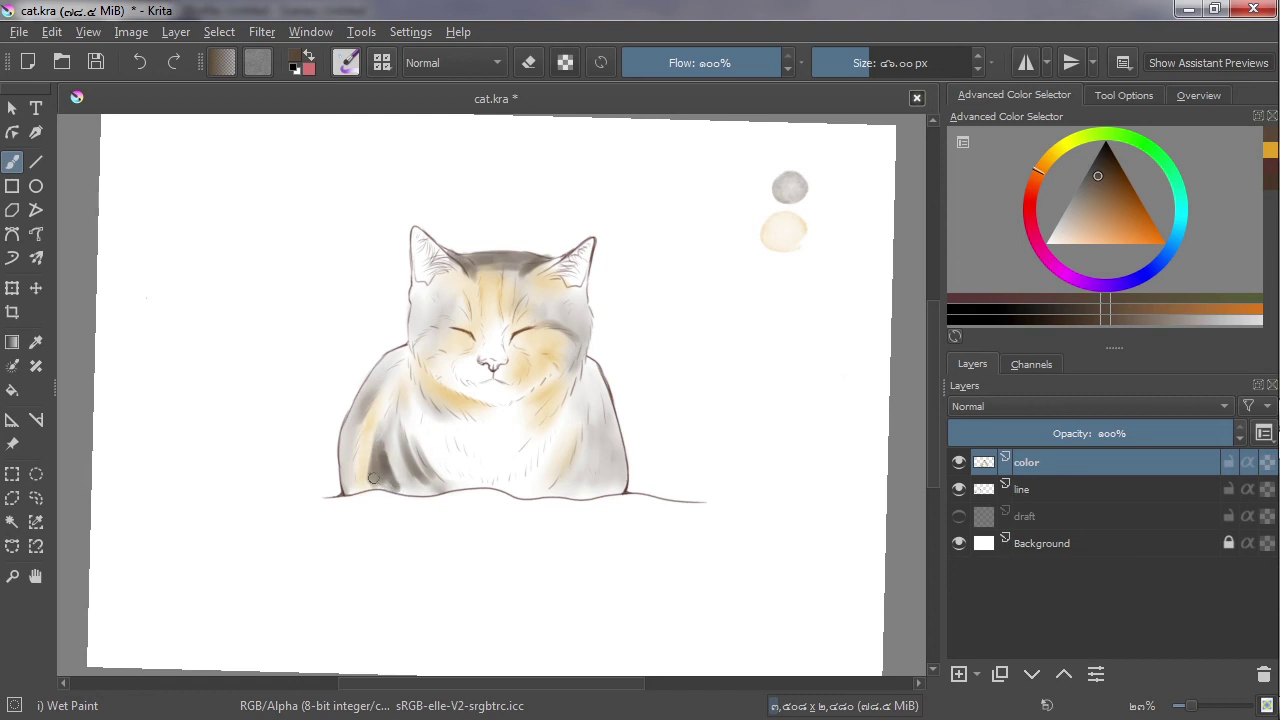
{"action": "left_click_drag", "start_coordinate": [390, 367], "coordinate": [361, 432]}
{"action": "mouse_move", "coordinate": [573, 454]}
{"action": "left_mouse_down"}
{"action": "mouse_move", "coordinate": [563, 489]}
{"action": "mouse_move", "coordinate": [610, 449]}
{"action": "mouse_move", "coordinate": [594, 460]}
{"action": "mouse_move", "coordinate": [617, 483]}
{"action": "mouse_move", "coordinate": [617, 462]}
{"action": "left_mouse_up"}
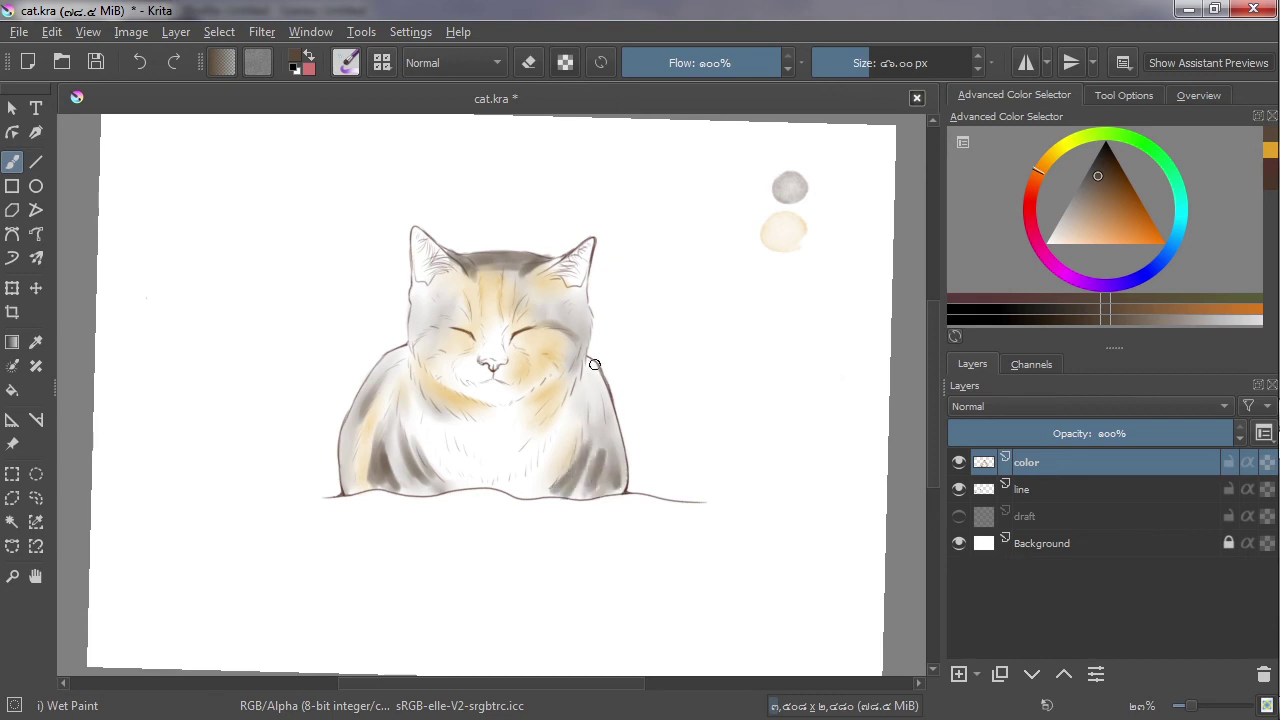
{"action": "left_click_drag", "start_coordinate": [598, 380], "coordinate": [602, 422]}
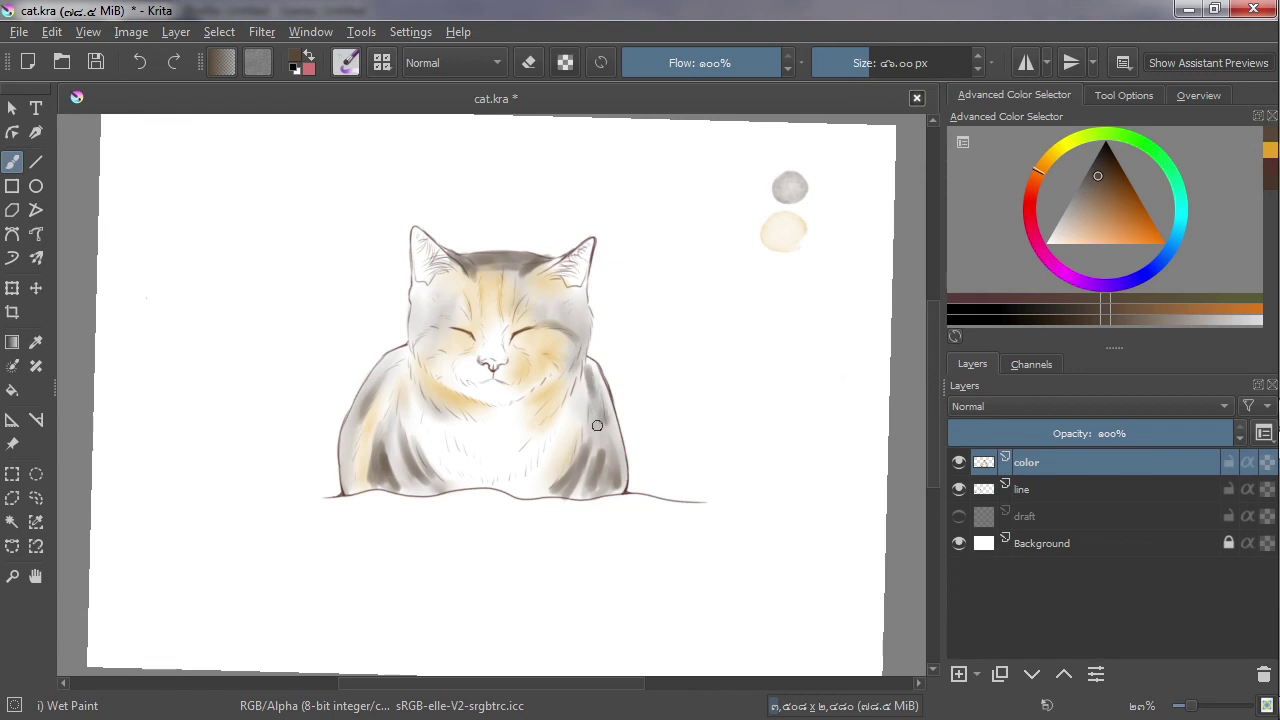
Add dark brown strokes beside the left eye and below the right ear, plus a golden orange touch on the left cheek.
{"action": "mouse_move", "coordinate": [449, 325]}
{"action": "left_mouse_down"}
{"action": "mouse_move", "coordinate": [423, 326]}
{"action": "mouse_move", "coordinate": [450, 338]}
{"action": "left_mouse_up"}
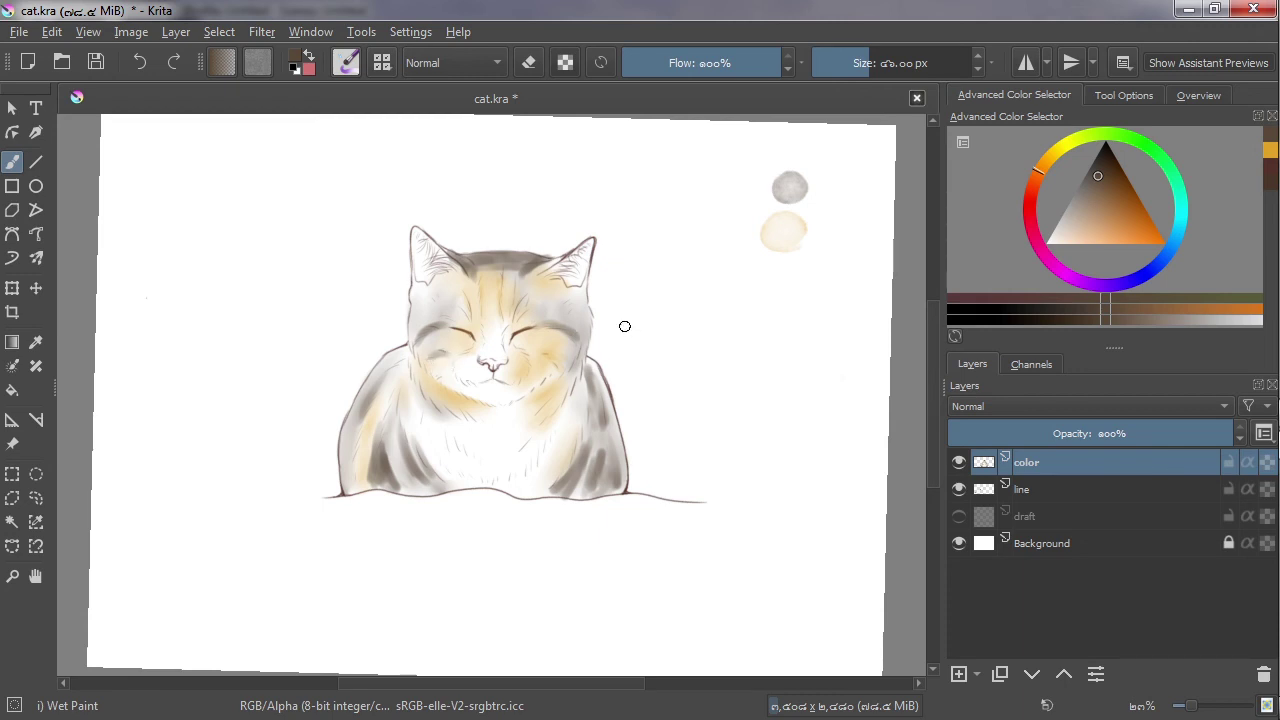
{"action": "left_click", "coordinate": [1270, 150]}
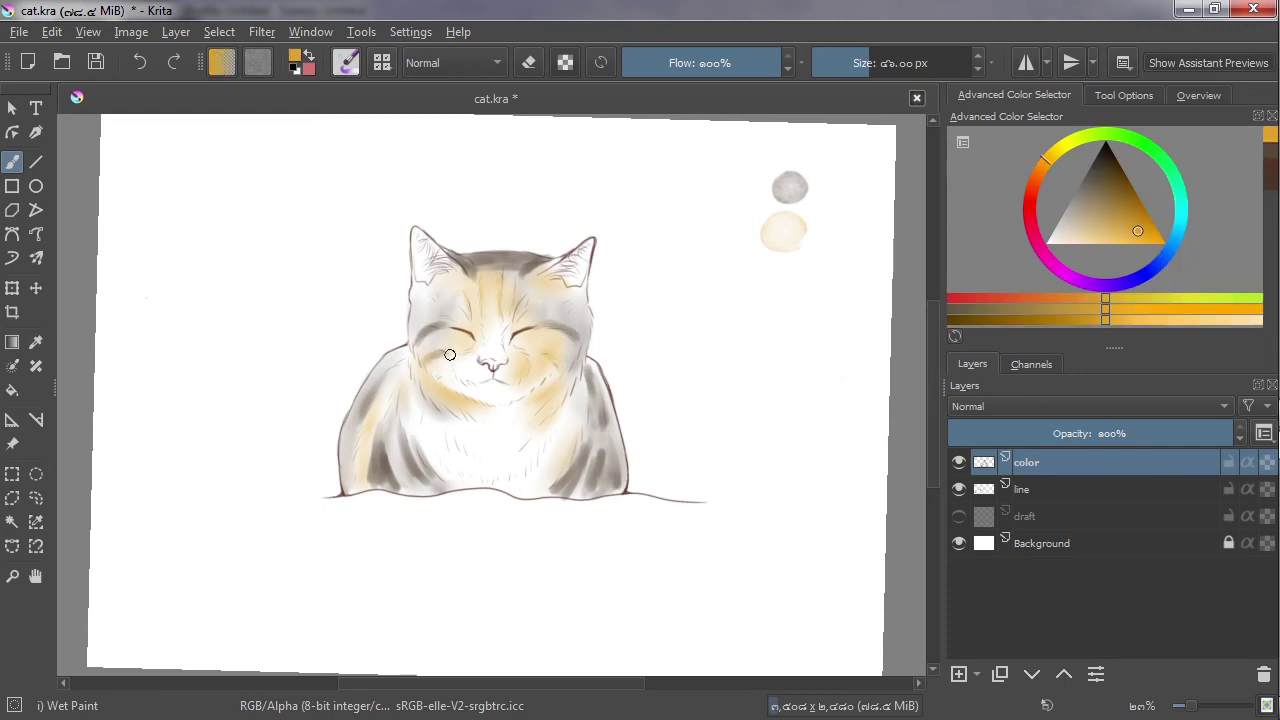
{"action": "left_click", "coordinate": [1271, 158]}
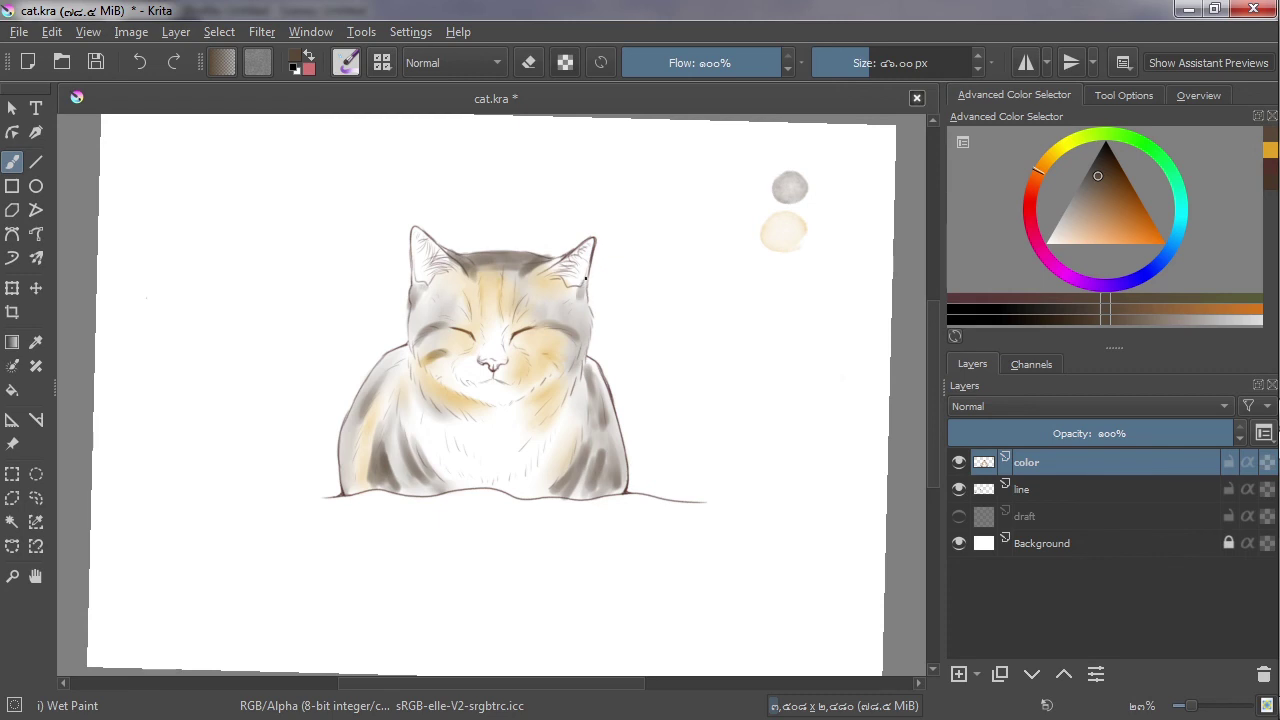
{"action": "left_click_drag", "start_coordinate": [584, 296], "coordinate": [586, 319]}
Blend the dark brown crown band into the orange forehead with Blender Blur.
{"action": "right_click", "coordinate": [575, 408]}
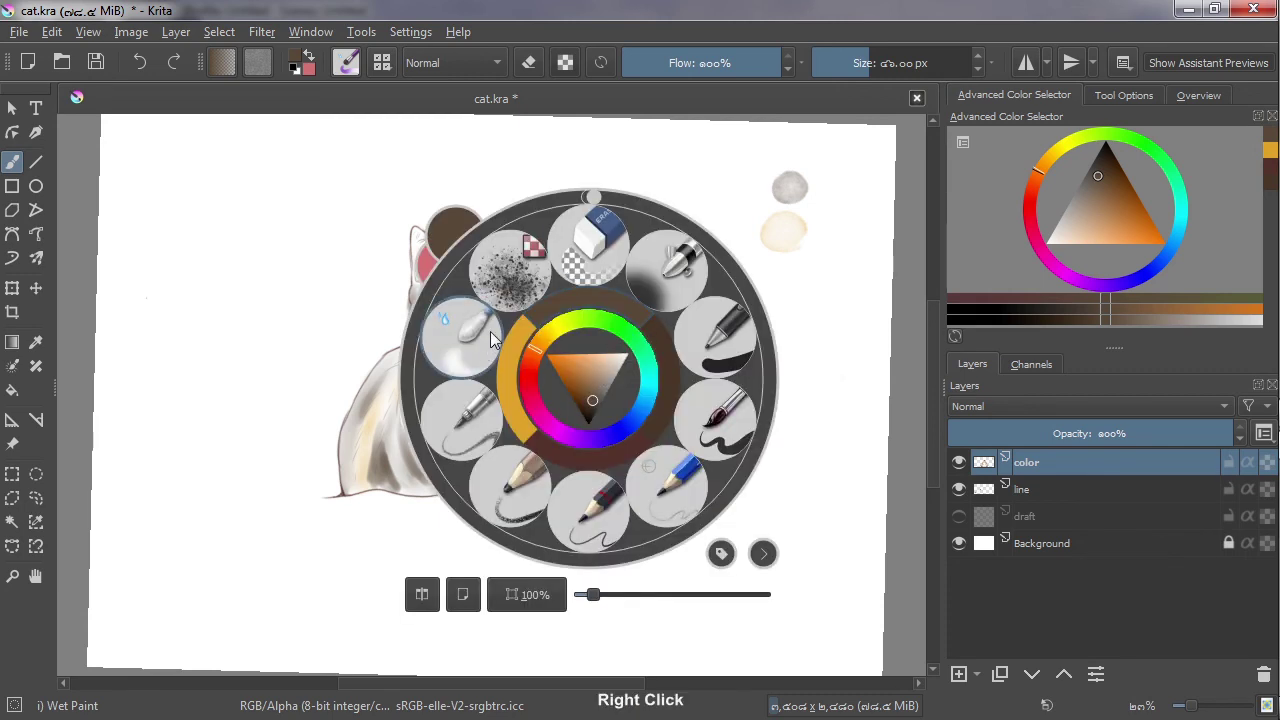
{"action": "left_click", "coordinate": [455, 302]}
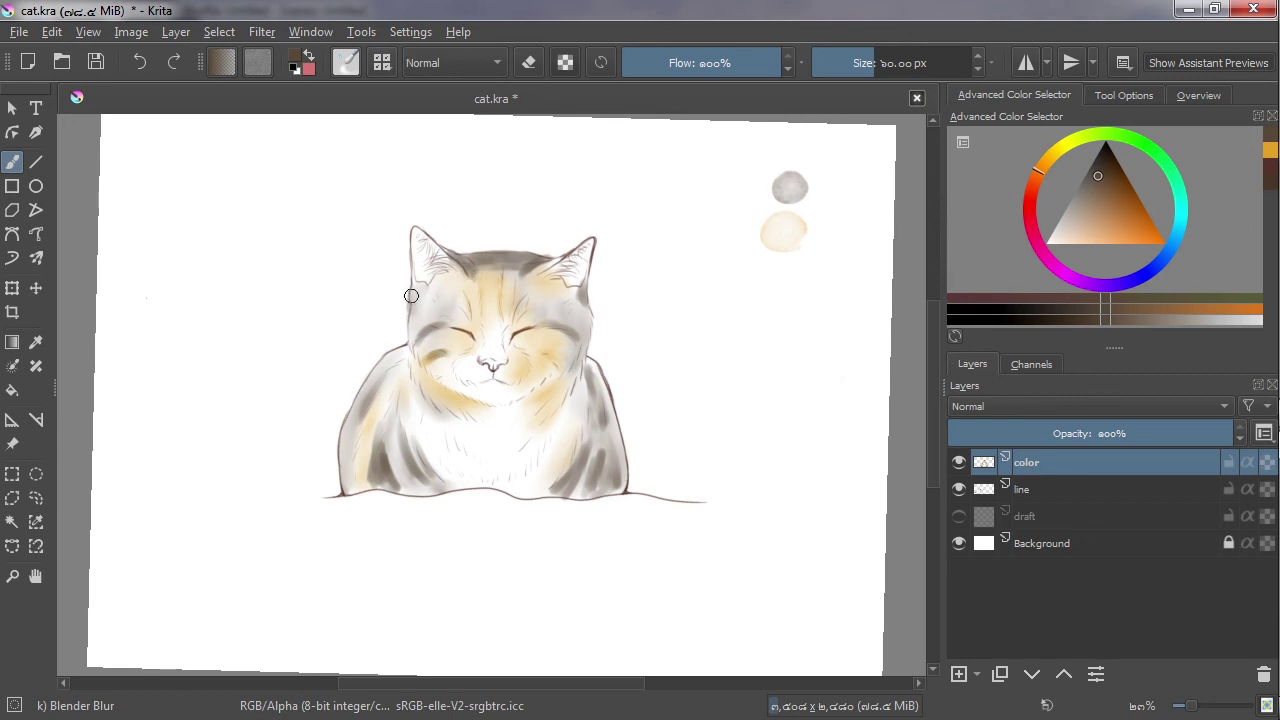
{"action": "left_click", "coordinate": [529, 62]}
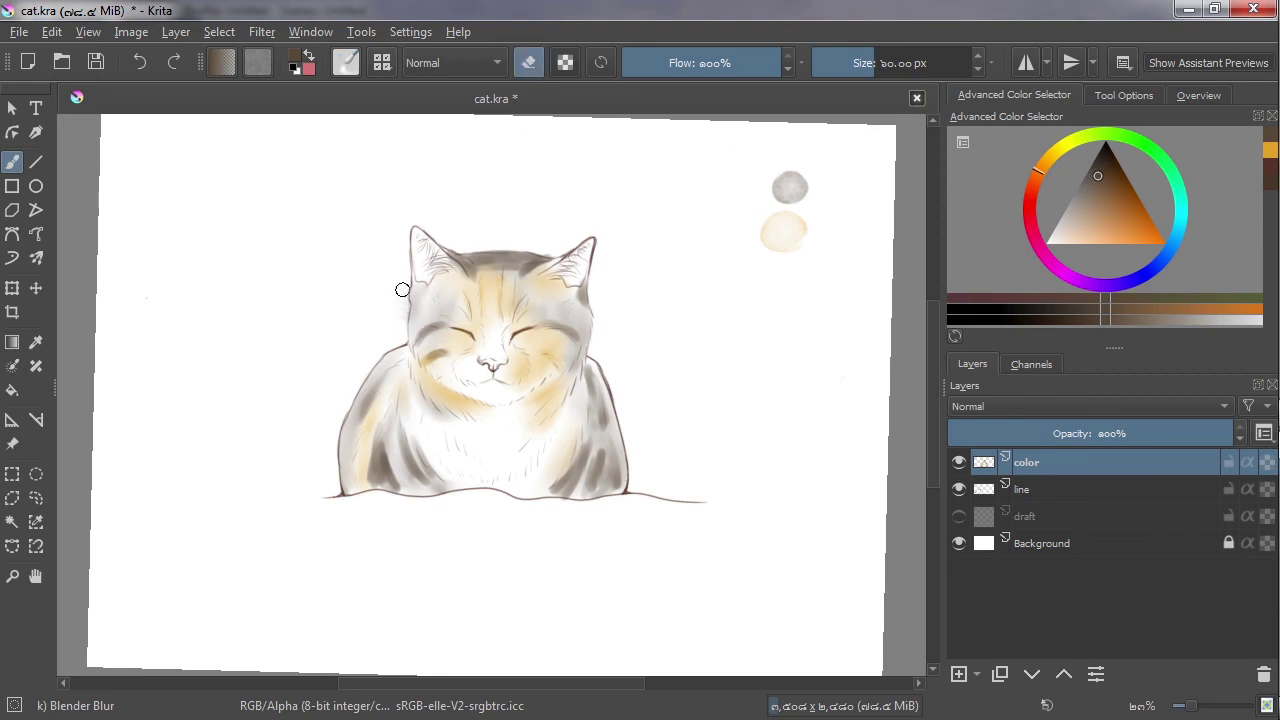
{"action": "left_click", "coordinate": [529, 62]}
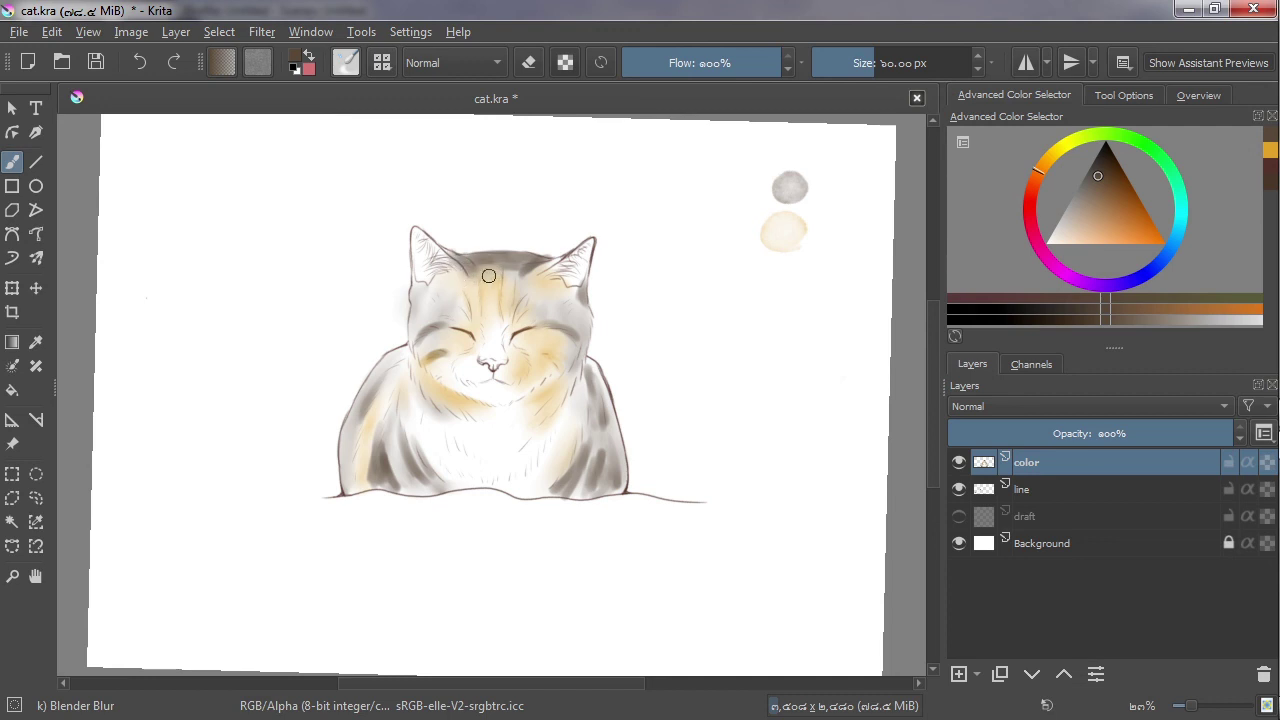
{"action": "left_click_drag", "start_coordinate": [488, 275], "coordinate": [537, 265]}
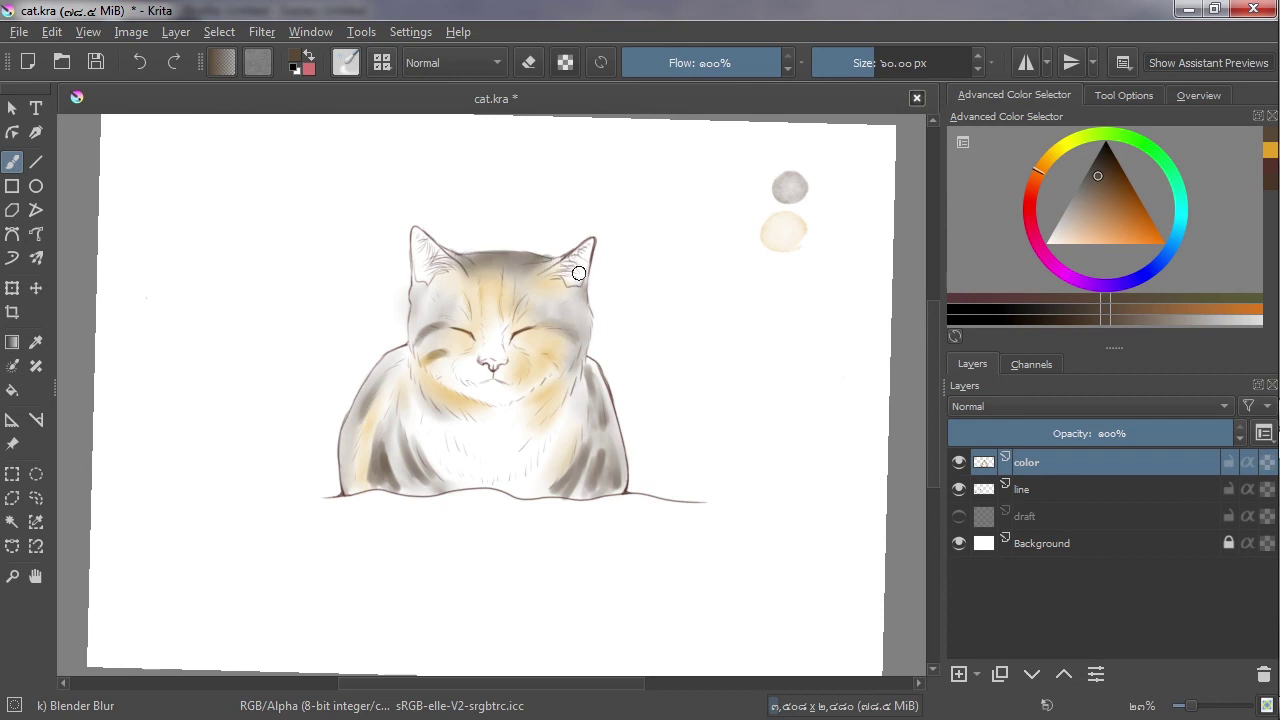
Blend the dark stripes on the face and both sides of the body into smooth patches with Blender Blur.
{"action": "left_click_drag", "start_coordinate": [428, 336], "coordinate": [424, 326]}
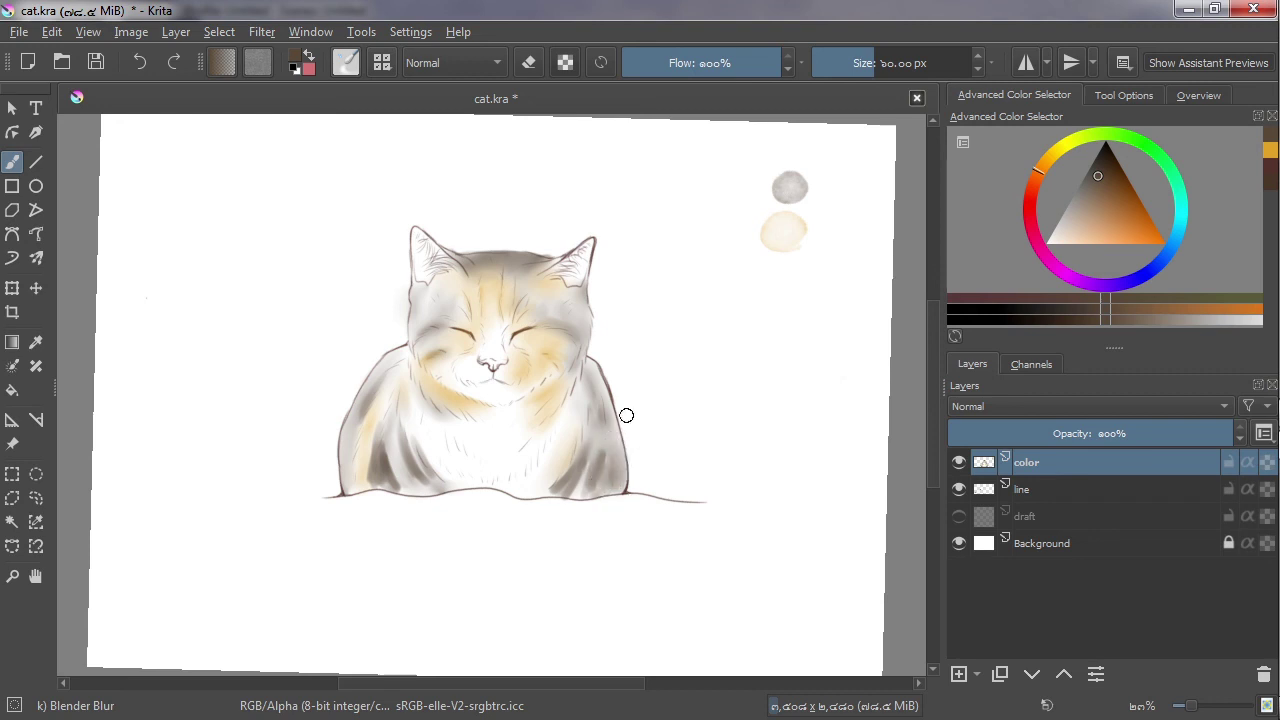
{"action": "key", "text": "ctrl+s"}
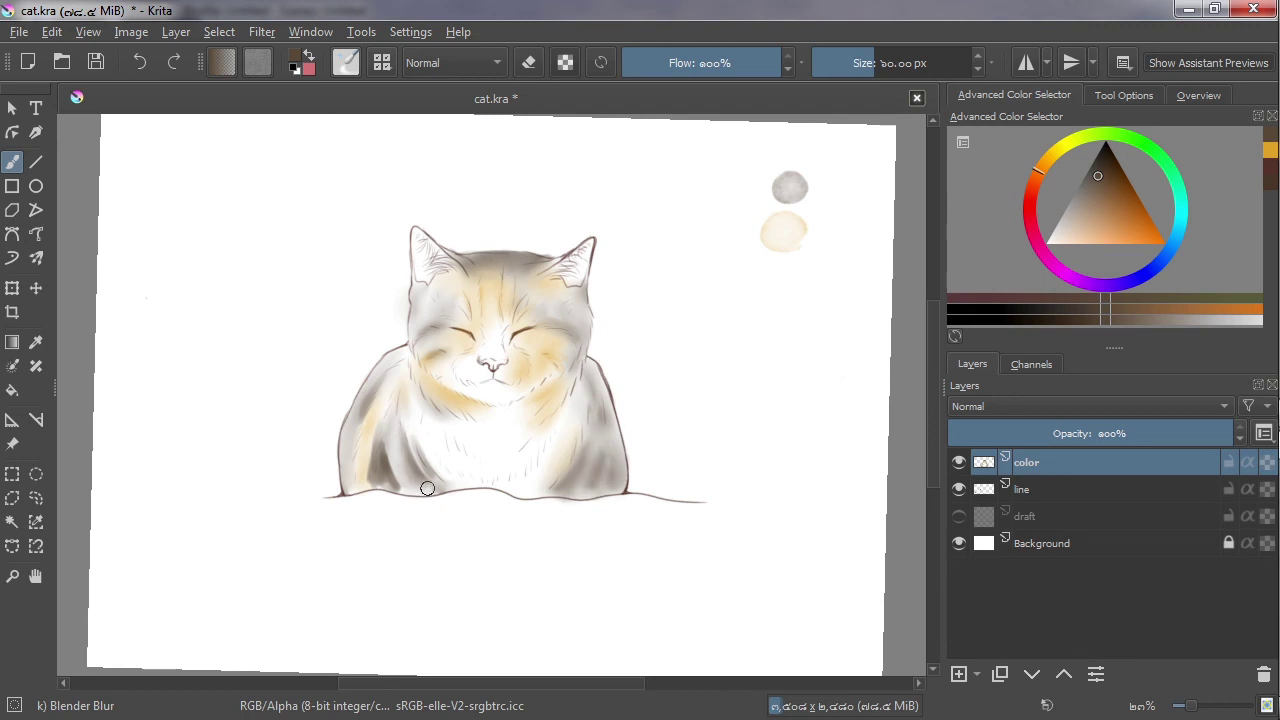
{"action": "mouse_move", "coordinate": [390, 463]}
{"action": "left_mouse_down"}
{"action": "mouse_move", "coordinate": [398, 488]}
{"action": "mouse_move", "coordinate": [357, 486]}
{"action": "left_mouse_up"}
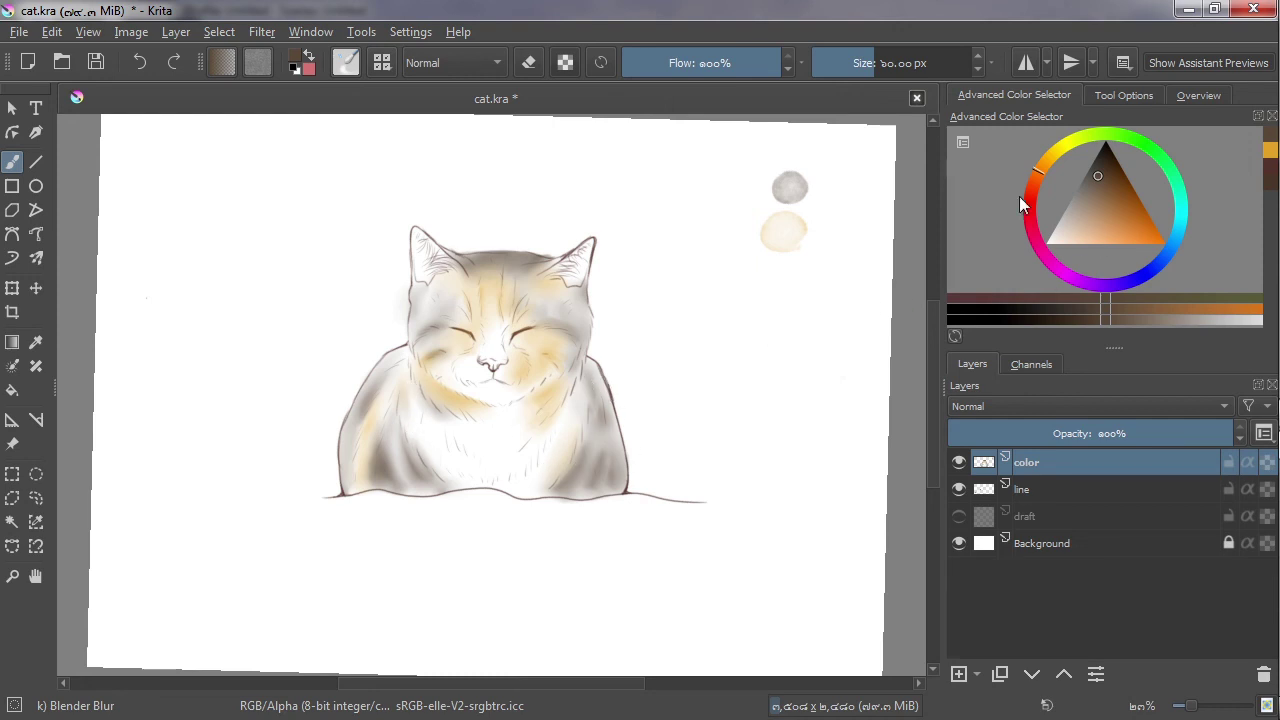
Pick a muted pink and paint a round Wet Paint test swatch below the pale orange one.
{"action": "left_click_drag", "start_coordinate": [1035, 197], "coordinate": [1029, 204]}
{"action": "left_click", "coordinate": [1088, 223]}
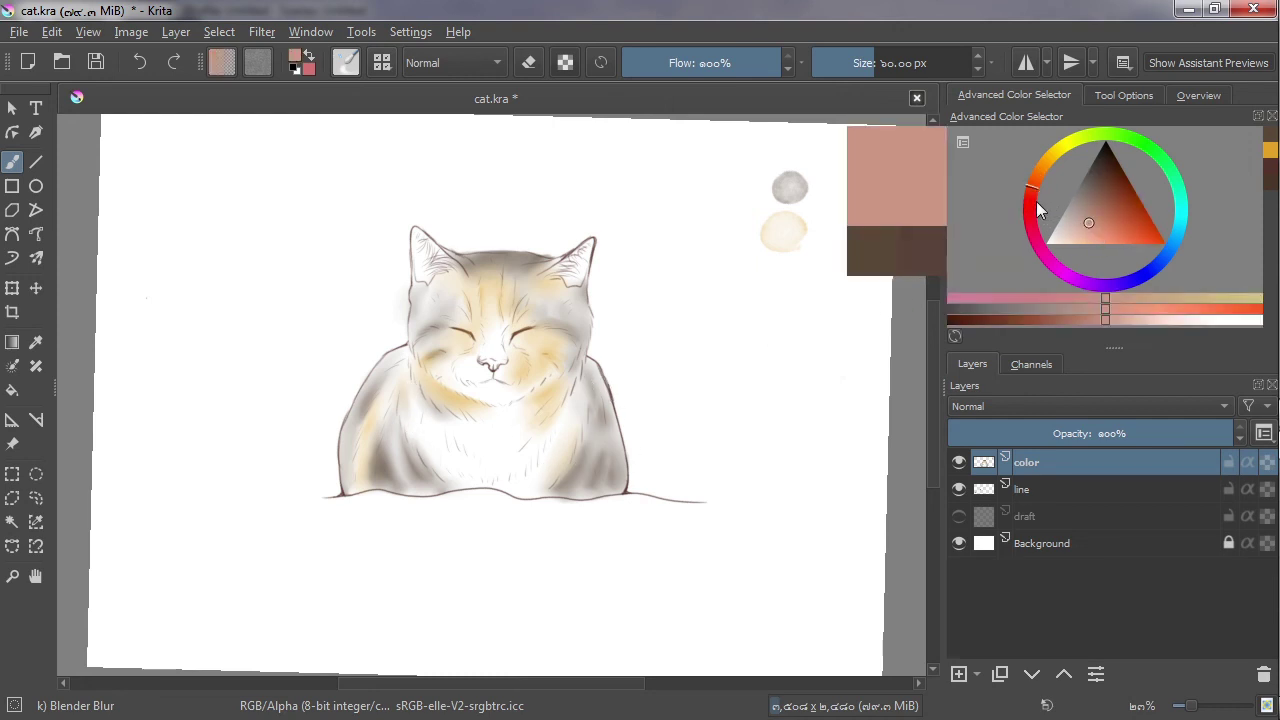
{"action": "right_click", "coordinate": [599, 346]}
{"action": "right_click", "coordinate": [648, 335]}
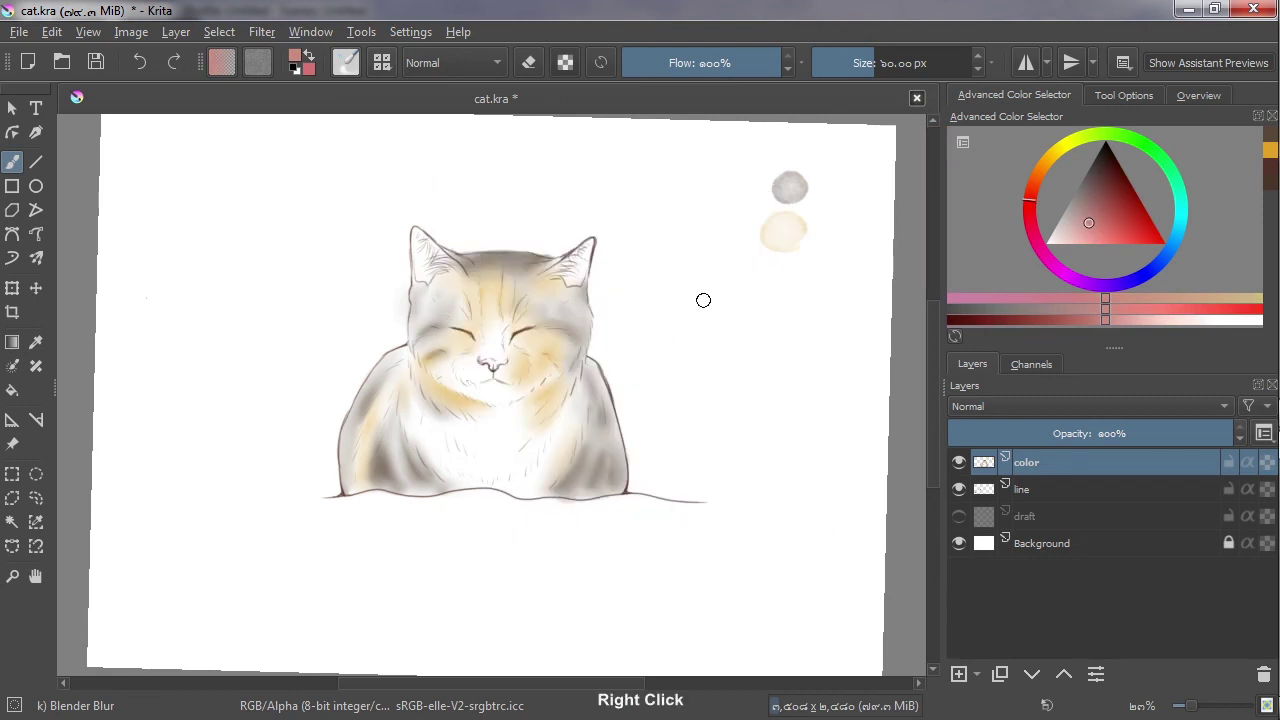
{"action": "right_click", "coordinate": [640, 365]}
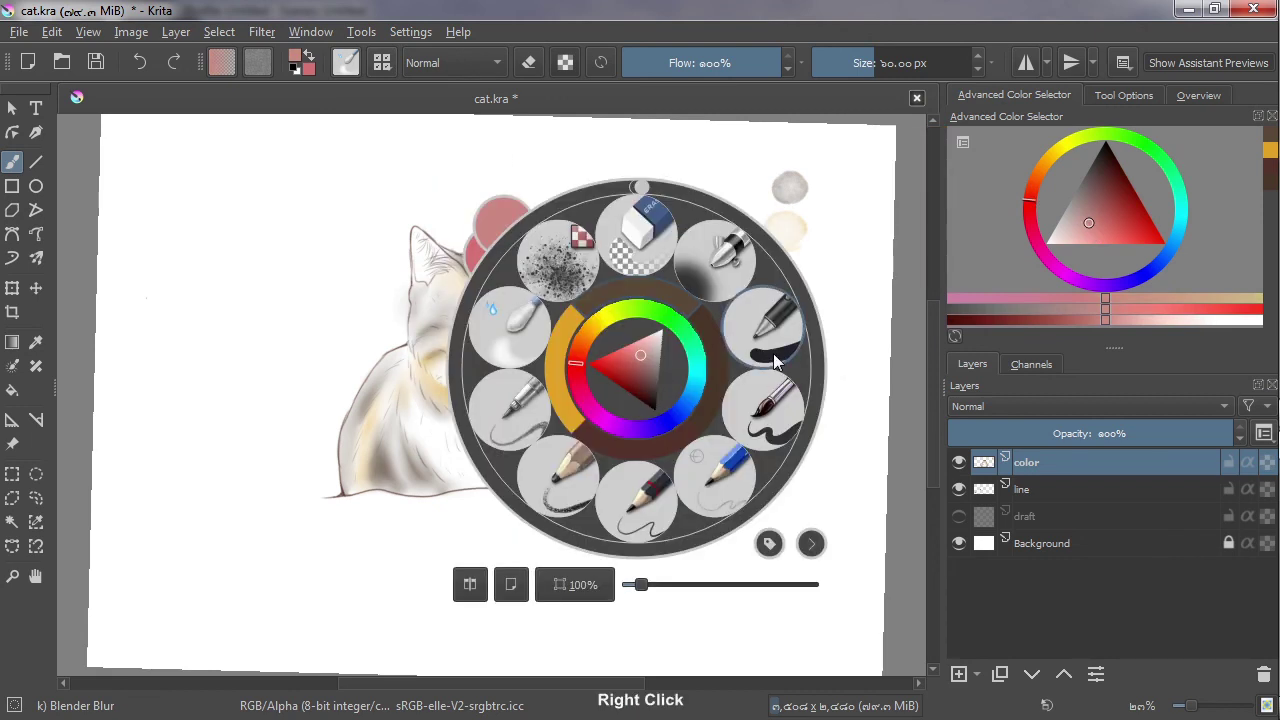
{"action": "left_click", "coordinate": [777, 313]}
{"action": "left_click", "coordinate": [386, 62]}
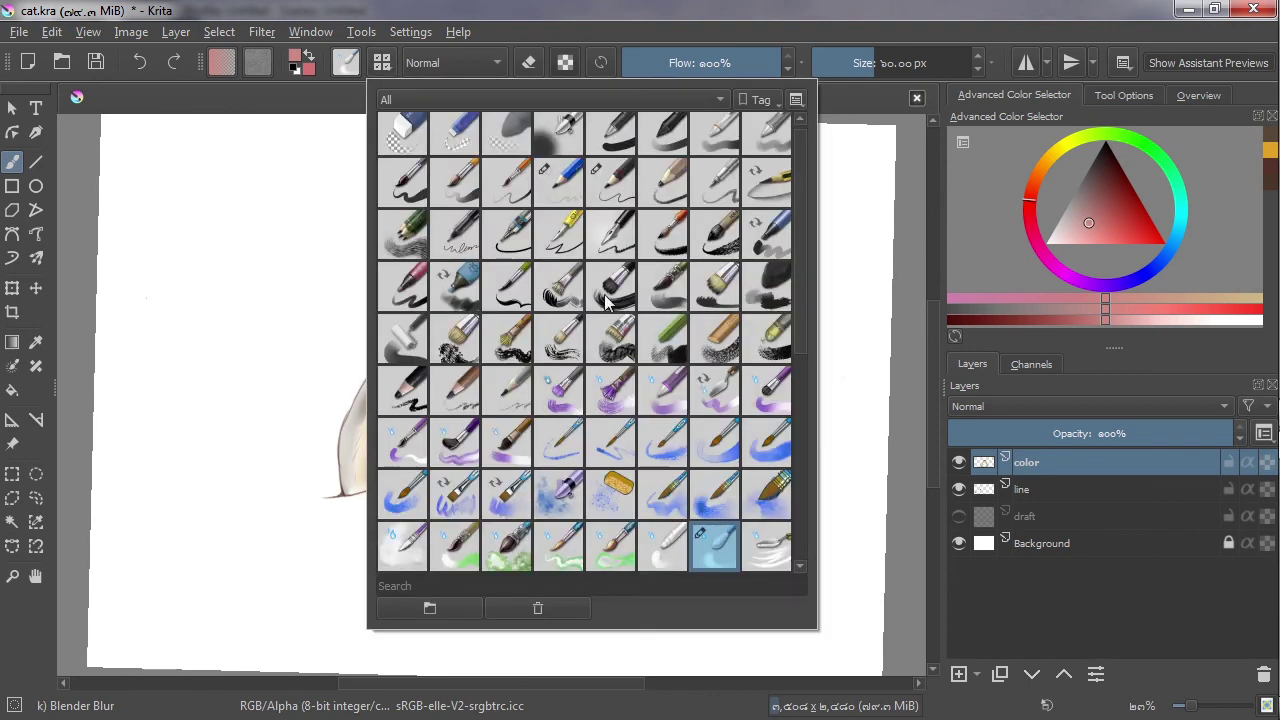
{"action": "left_click", "coordinate": [775, 398]}
{"action": "left_click", "coordinate": [847, 337]}
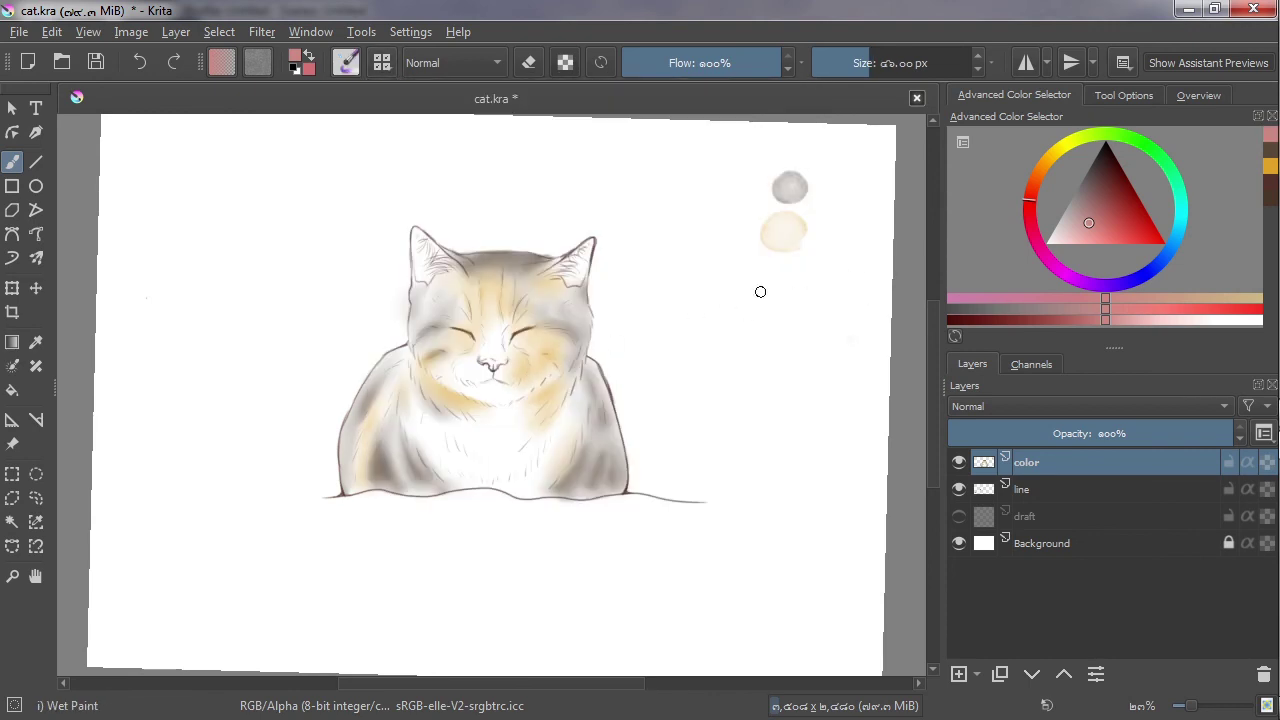
{"action": "mouse_move", "coordinate": [804, 274]}
{"action": "left_mouse_down"}
{"action": "mouse_move", "coordinate": [801, 293]}
{"action": "mouse_move", "coordinate": [785, 290]}
{"action": "left_mouse_up"}
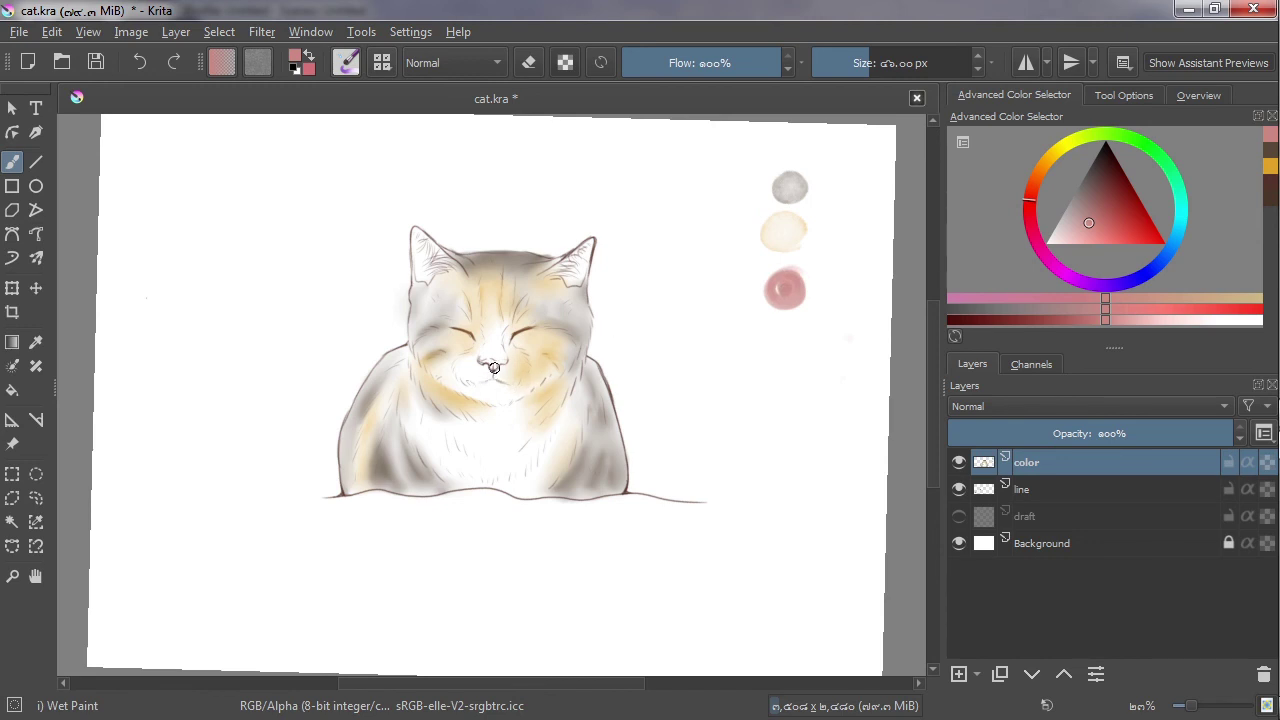
Reduce the Wet Paint brush size and color the cat's nose and nose bridge muted pink.
{"action": "key", "text": "bracketleft"}
{"action": "key", "text": "bracketleft"}
{"action": "key", "text": "bracketleft"}
{"action": "left_click_drag", "start_coordinate": [503, 348], "coordinate": [494, 356]}
Soften the pink on the nose and muzzle with Blender Blur and save the file.
{"action": "right_click", "coordinate": [590, 366]}
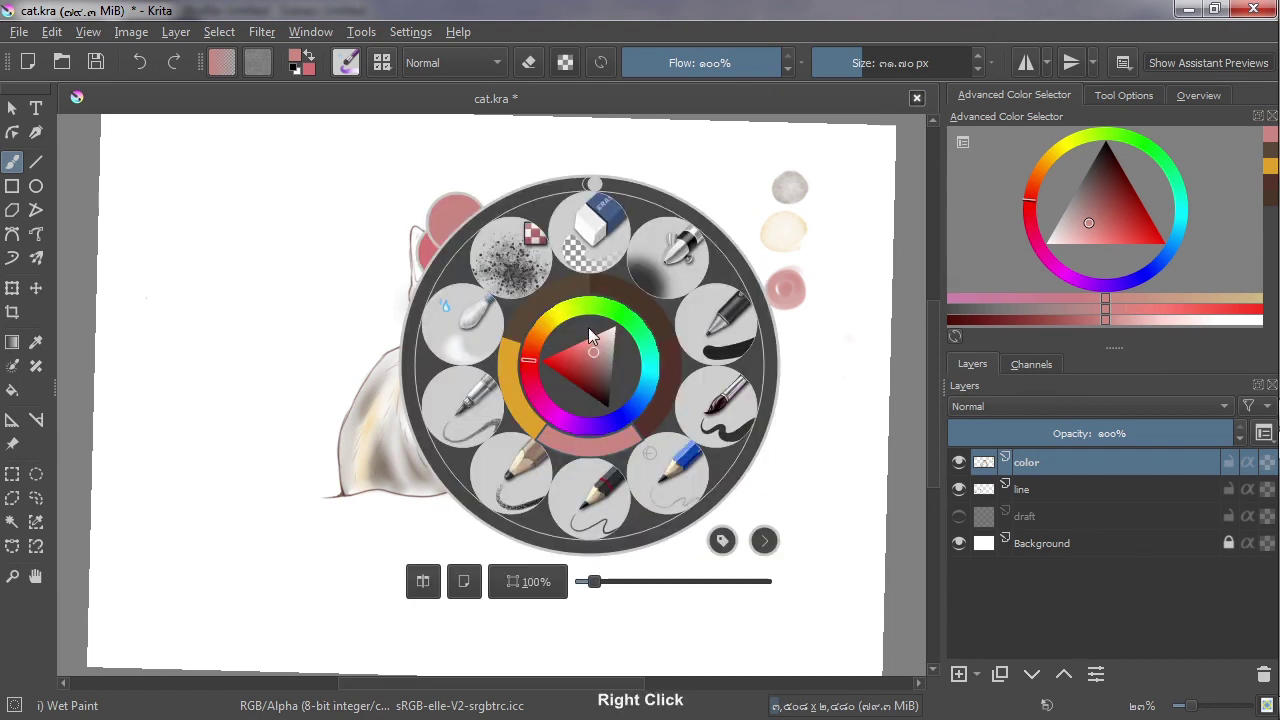
{"action": "left_click", "coordinate": [478, 338]}
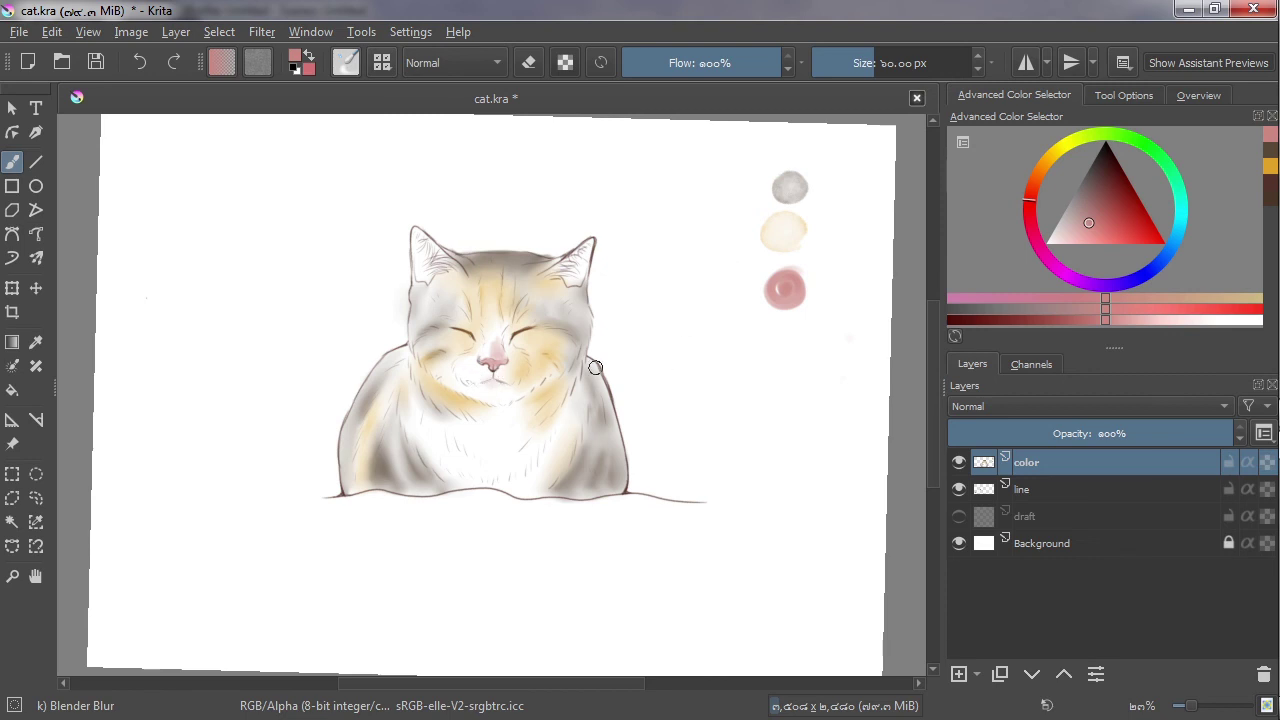
{"action": "mouse_move", "coordinate": [486, 357]}
{"action": "left_mouse_down"}
{"action": "mouse_move", "coordinate": [491, 326]}
{"action": "mouse_move", "coordinate": [491, 357]}
{"action": "mouse_move", "coordinate": [510, 355]}
{"action": "left_mouse_up"}
{"action": "key", "text": "ctrl+s"}
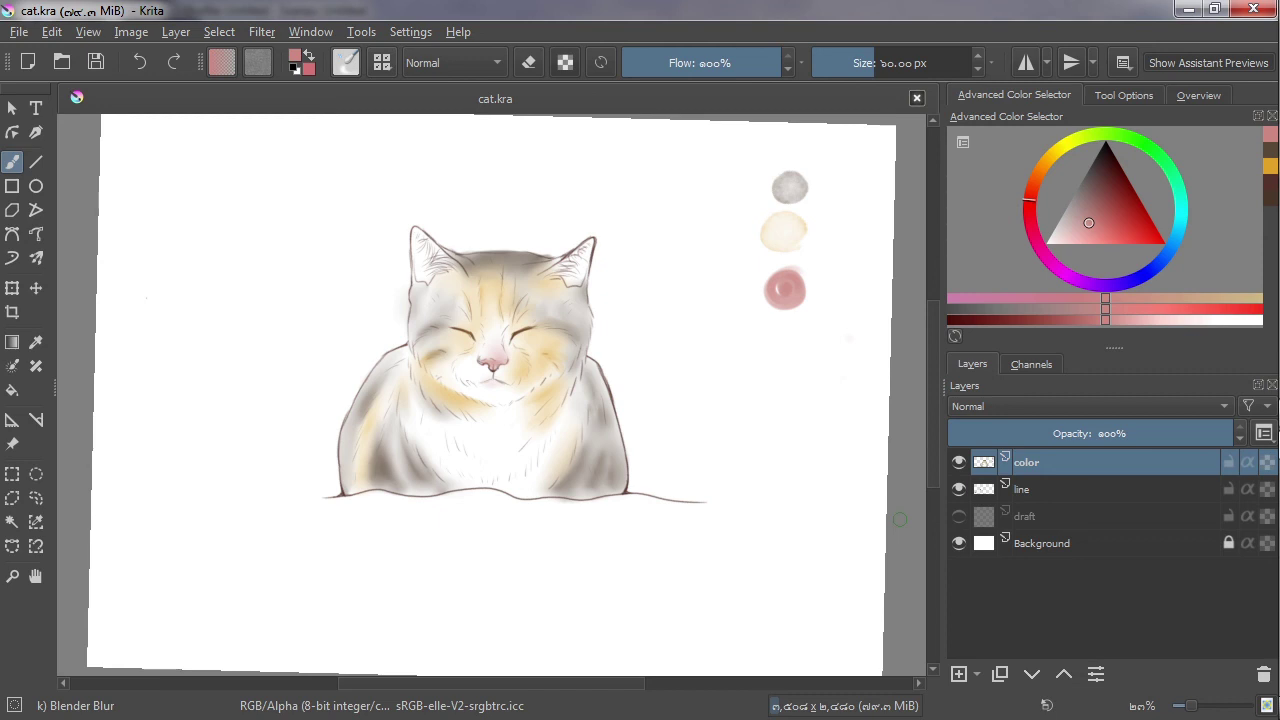
Add a new paint layer above the color layer and name it "details".
{"action": "left_click", "coordinate": [1044, 492]}
{"action": "left_click", "coordinate": [1012, 458]}
{"action": "left_click", "coordinate": [958, 674]}
{"action": "double_click", "coordinate": [1034, 462]}
{"action": "type", "text": "dr"}
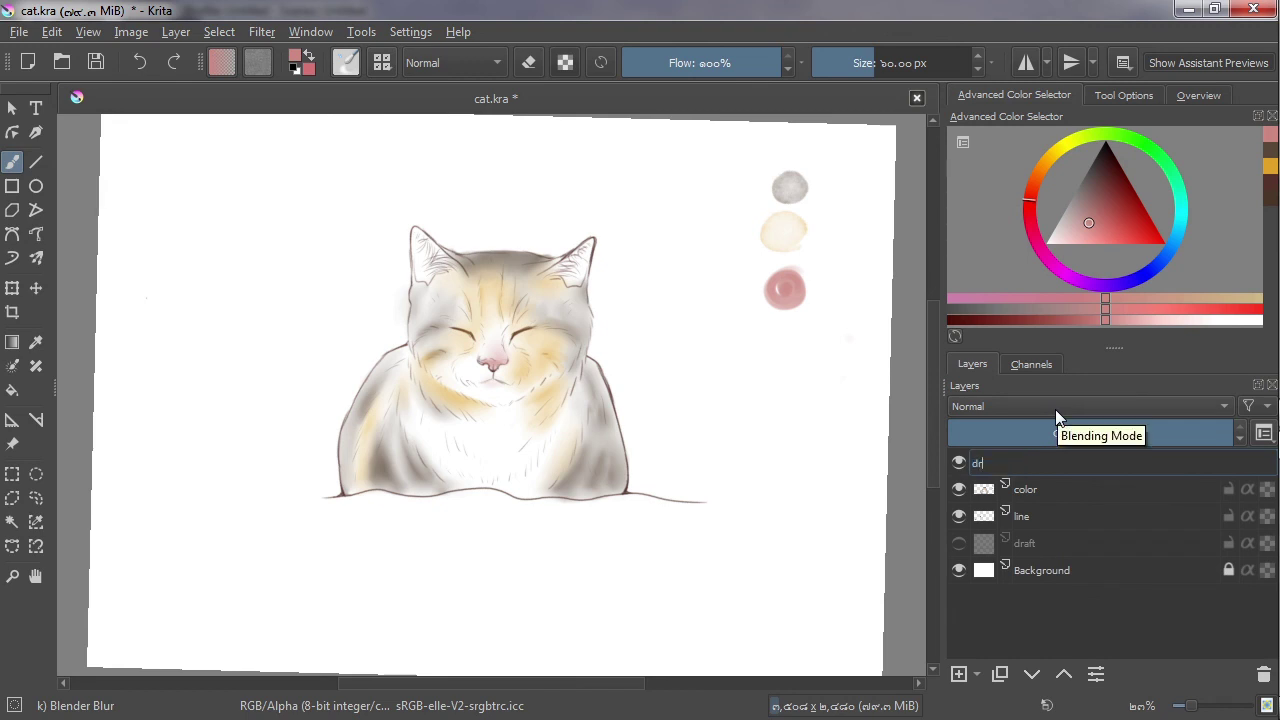
{"action": "key", "text": "BackSpace"}
{"action": "type", "text": "etails"}
{"action": "key", "text": "Return"}
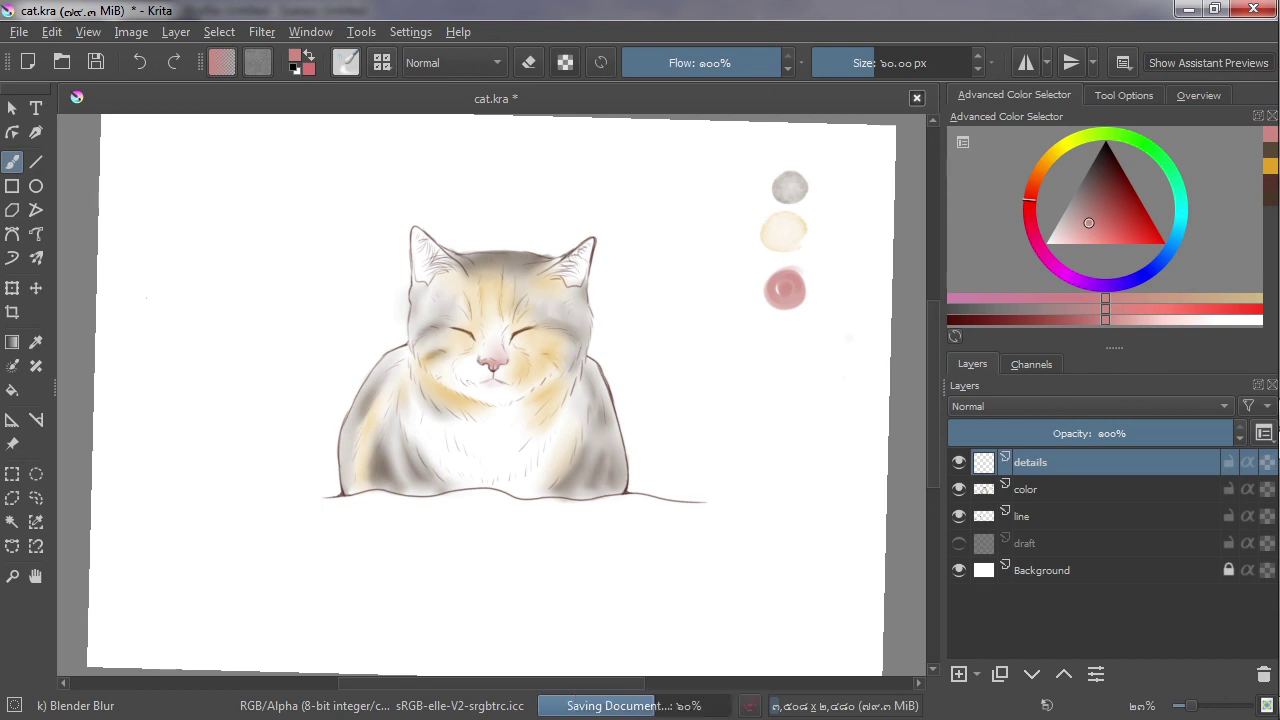
Draw thin dark reddish-brown whiskers on the left side of the muzzle with Pencil-4 Soft on the details layer.
{"action": "right_click", "coordinate": [666, 431]}
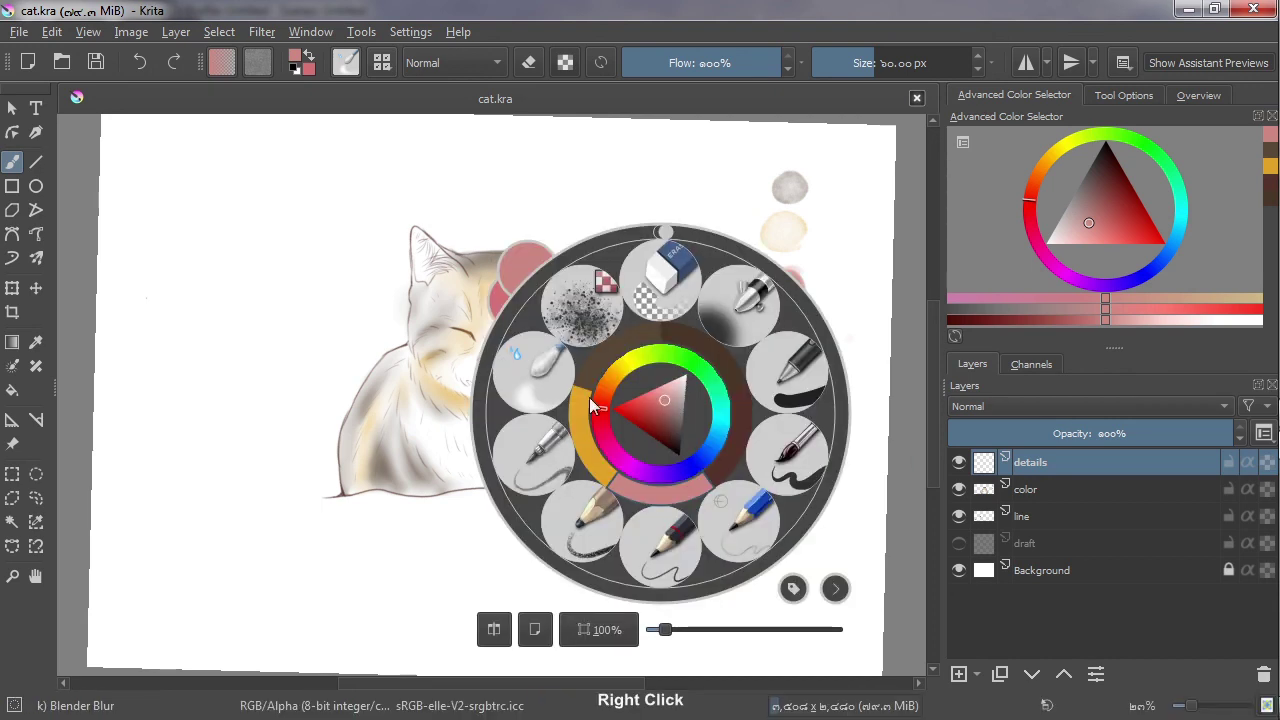
{"action": "right_click", "coordinate": [589, 397]}
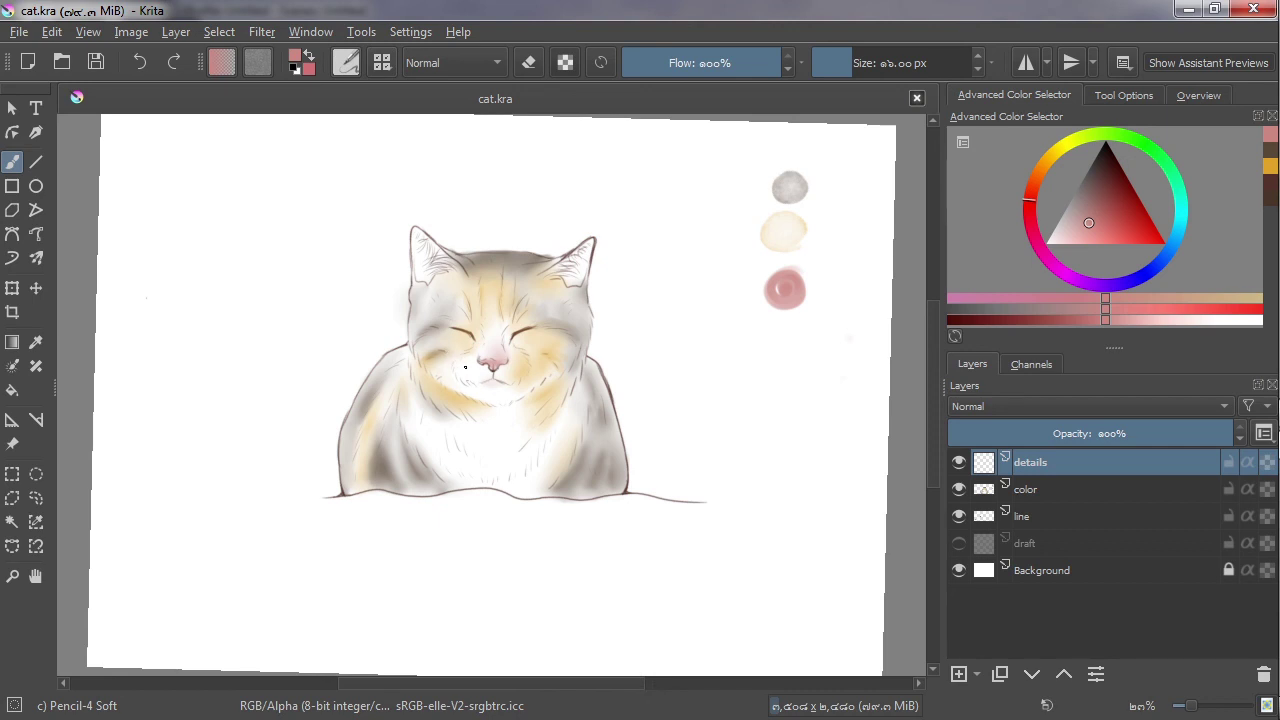
{"action": "left_click_drag", "start_coordinate": [412, 354], "coordinate": [378, 343]}
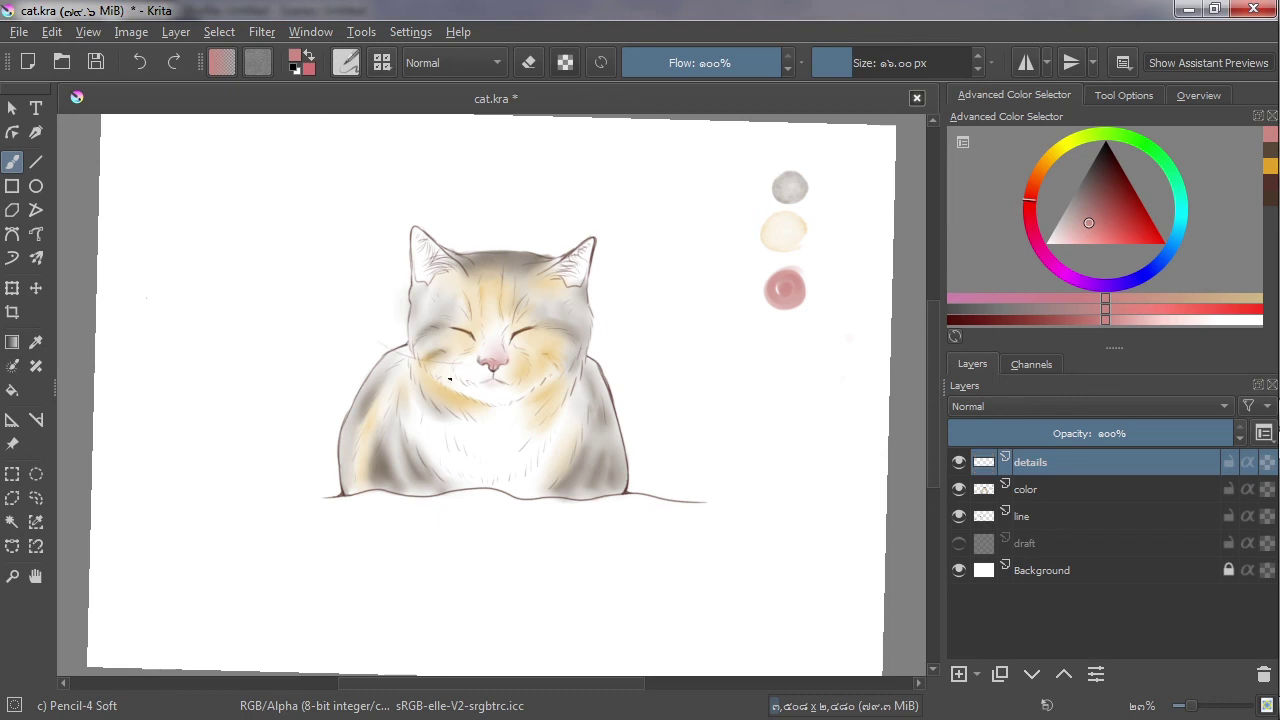
{"action": "key", "text": "ctrl+z"}
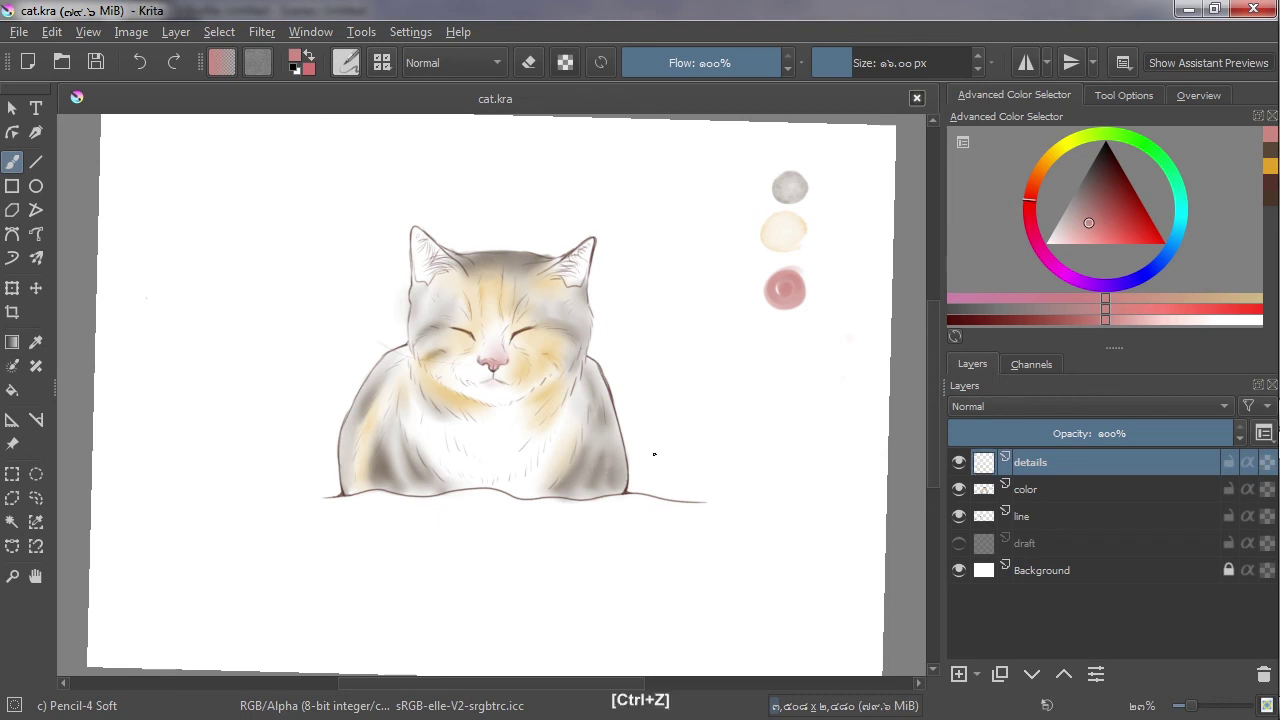
{"action": "left_click", "coordinate": [1048, 162]}
{"action": "left_click", "coordinate": [1035, 188]}
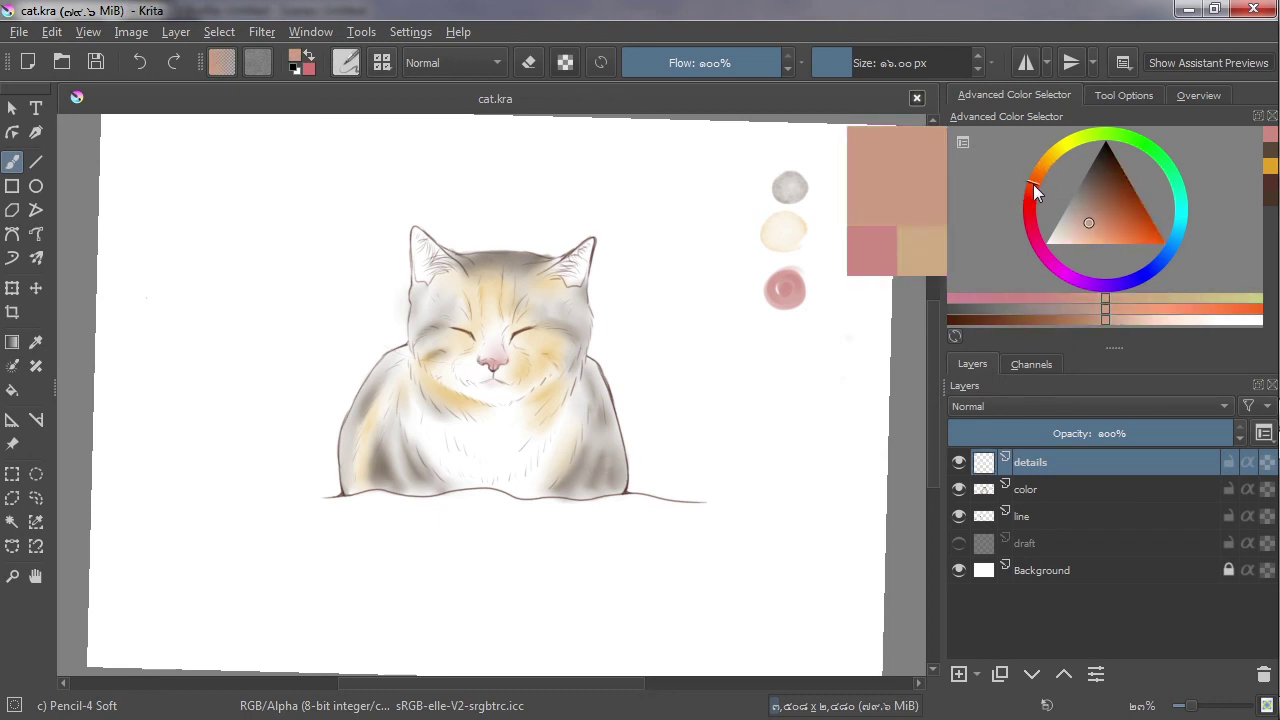
{"action": "left_click", "coordinate": [1104, 176]}
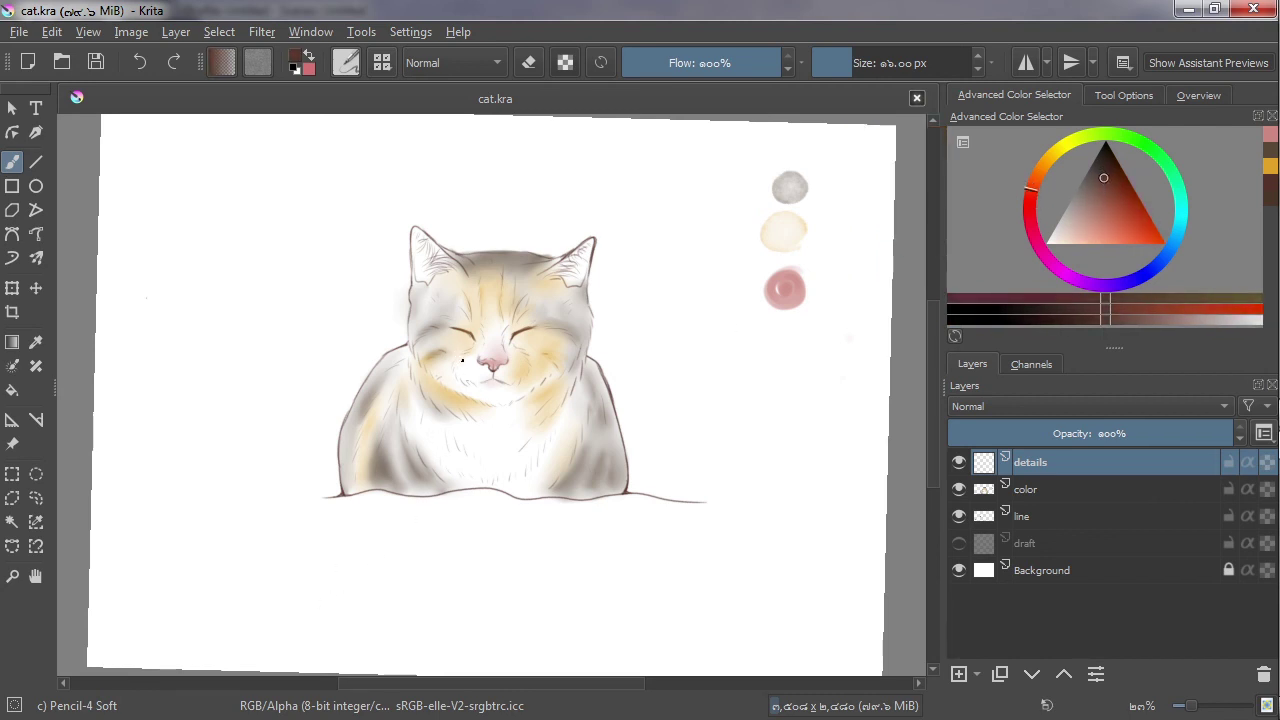
{"action": "left_click_drag", "start_coordinate": [462, 360], "coordinate": [398, 362]}
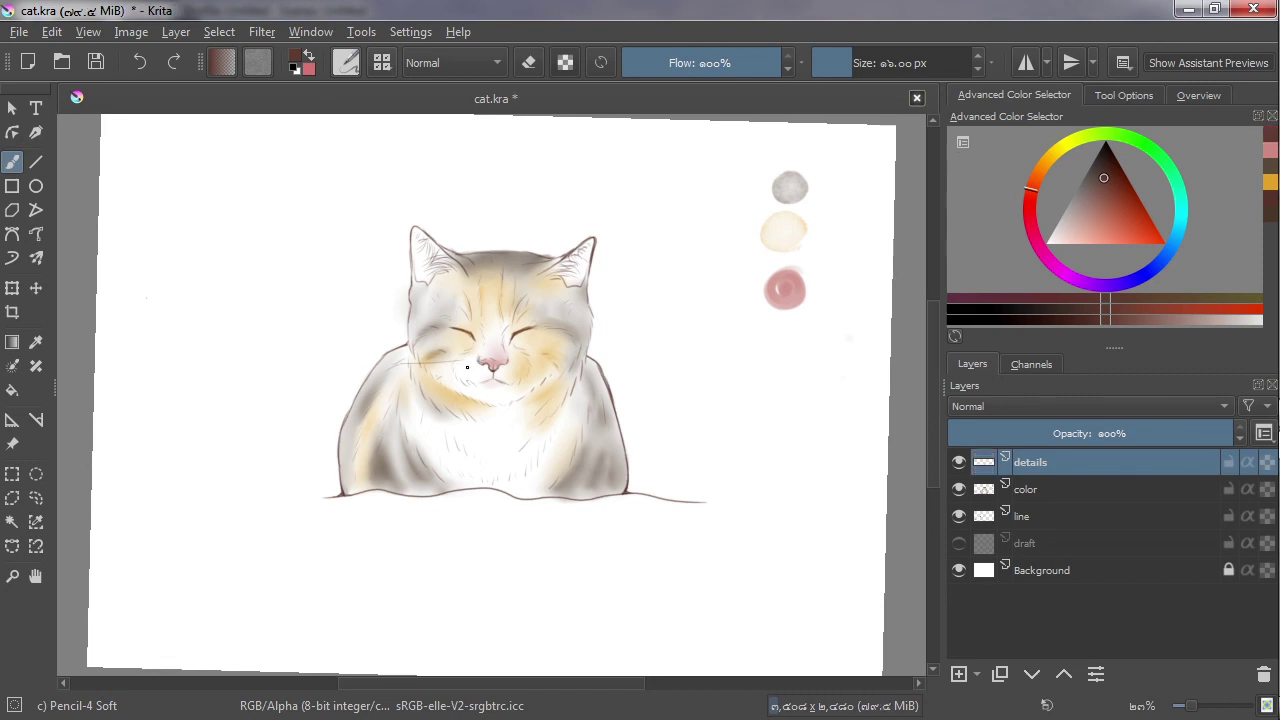
{"action": "key", "text": "ctrl+z"}
{"action": "mouse_move", "coordinate": [463, 370]}
{"action": "left_mouse_down"}
{"action": "mouse_move", "coordinate": [387, 414]}
{"action": "mouse_move", "coordinate": [473, 372]}
{"action": "mouse_move", "coordinate": [420, 418]}
{"action": "left_mouse_up"}
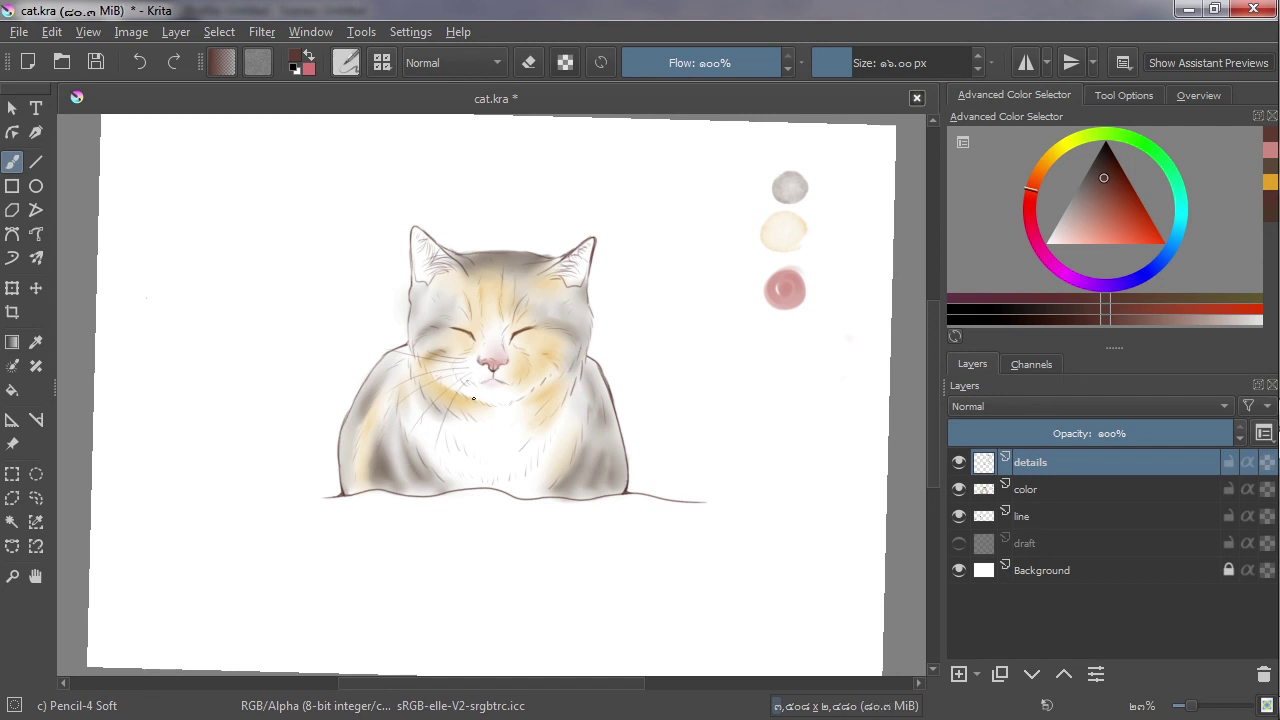
{"action": "left_click_drag", "start_coordinate": [472, 386], "coordinate": [468, 406]}
Draw matching thin whiskers from the right cheek down to the chin and save the file.
{"action": "left_click_drag", "start_coordinate": [530, 360], "coordinate": [612, 343]}
{"action": "mouse_move", "coordinate": [521, 372]}
{"action": "left_mouse_down"}
{"action": "mouse_move", "coordinate": [623, 394]}
{"action": "mouse_move", "coordinate": [585, 380]}
{"action": "mouse_move", "coordinate": [574, 416]}
{"action": "left_mouse_up"}
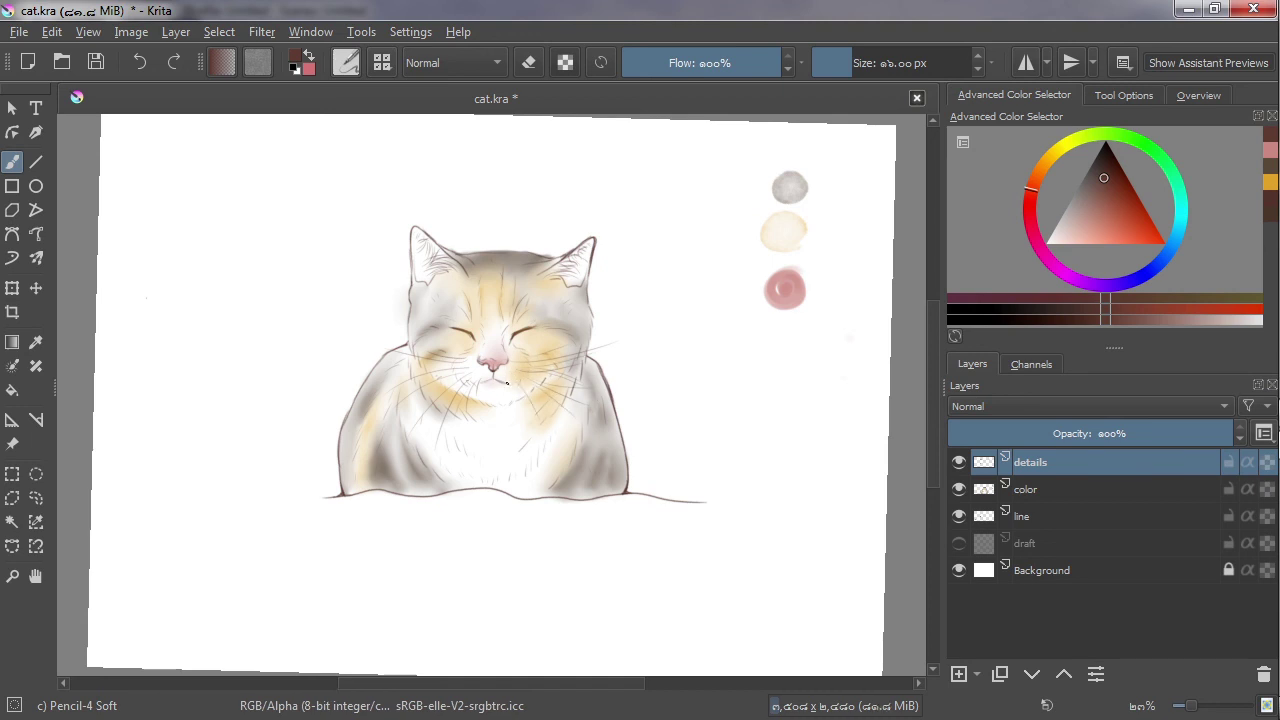
{"action": "left_click_drag", "start_coordinate": [507, 383], "coordinate": [518, 404]}
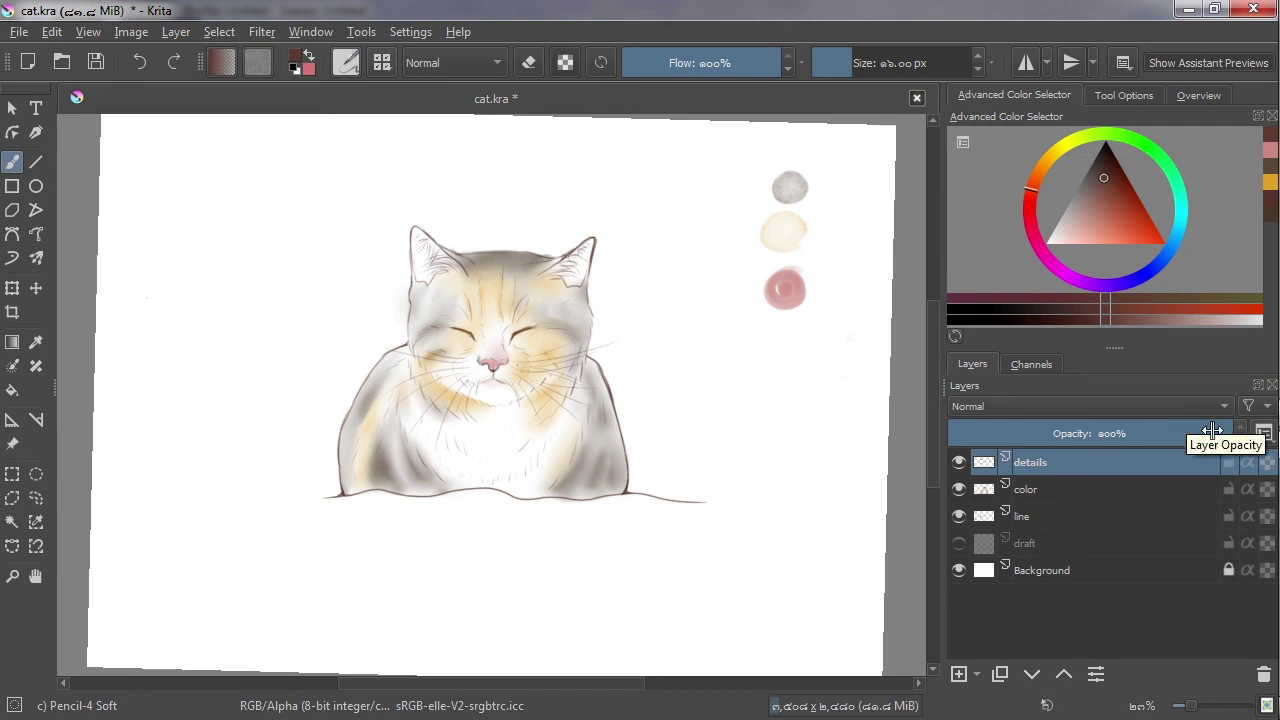
{"action": "key", "text": "ctrl+s"}
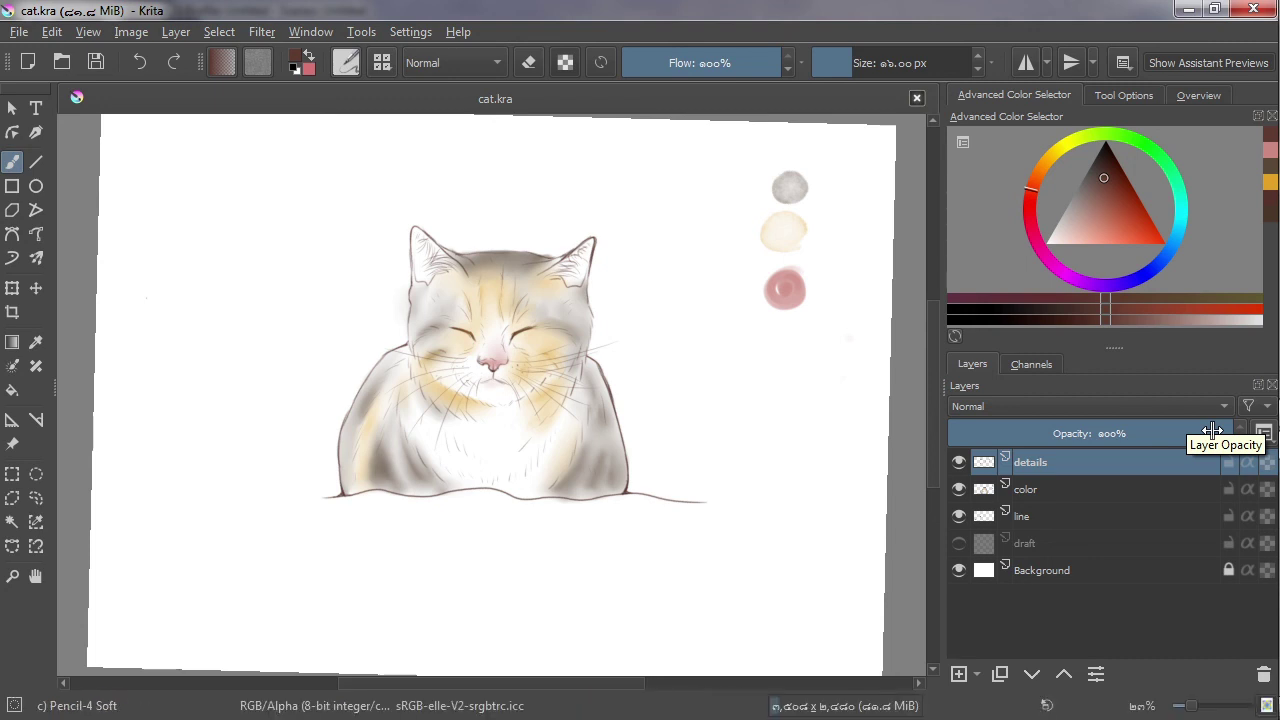
Toggle the visibility of the draft layer and of the color layer to compare the drawing with and without them.
{"action": "left_click", "coordinate": [959, 543]}
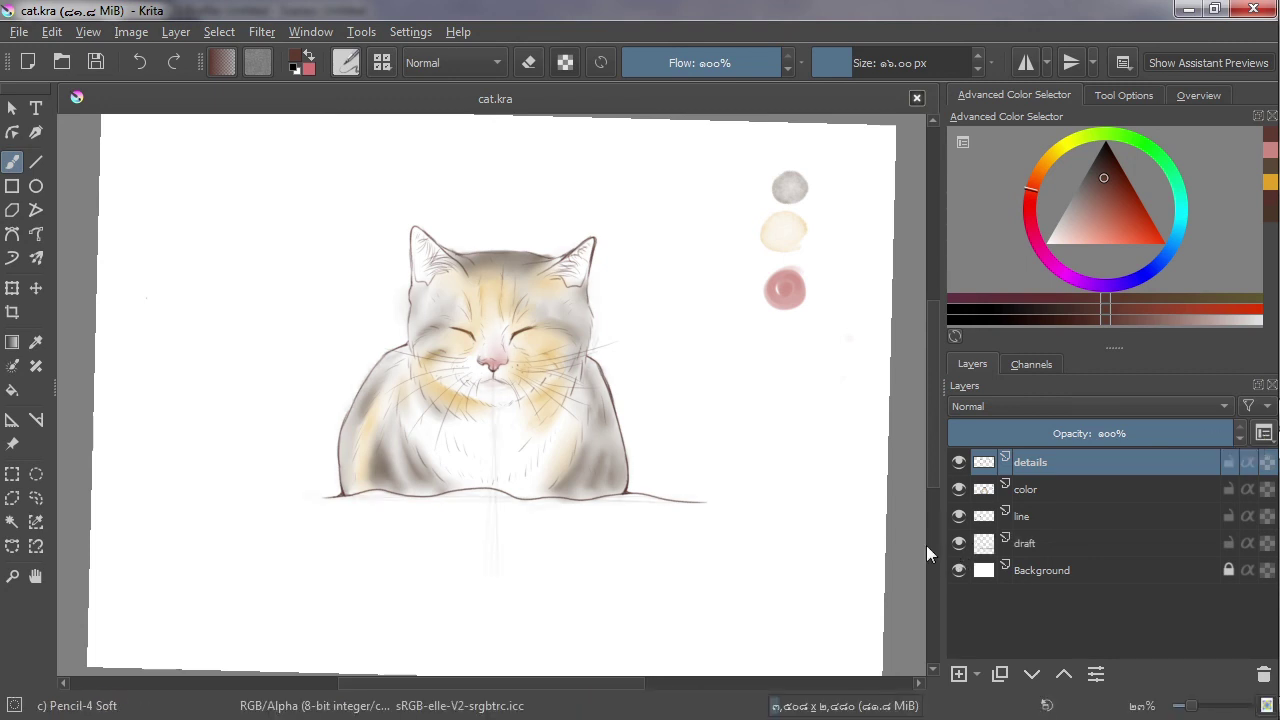
{"action": "left_click", "coordinate": [959, 543]}
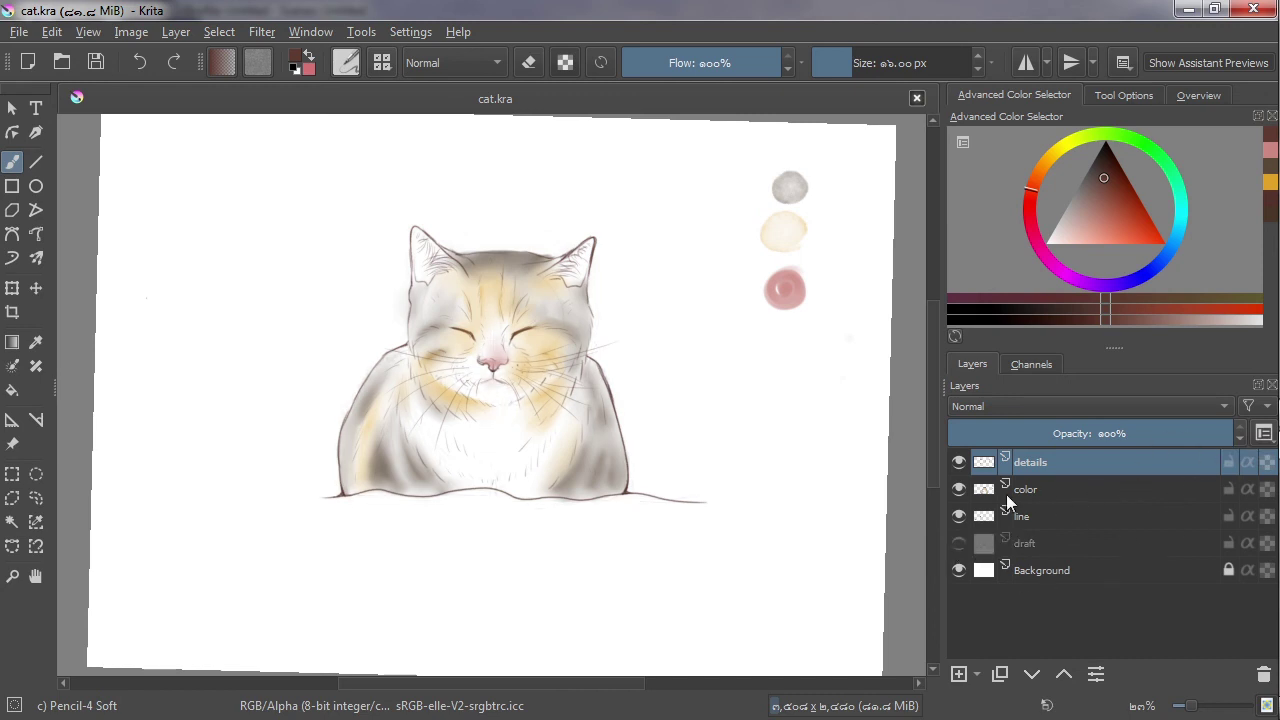
{"action": "left_click", "coordinate": [959, 489]}
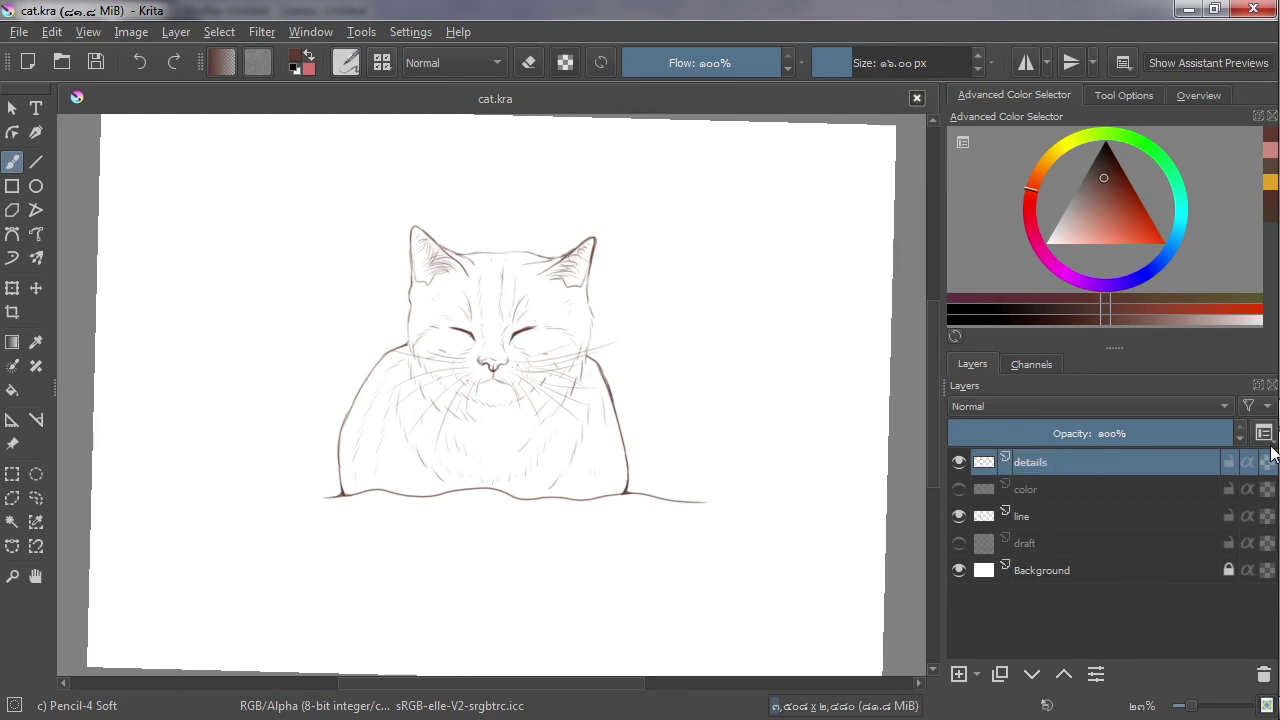
{"action": "left_click", "coordinate": [959, 489]}
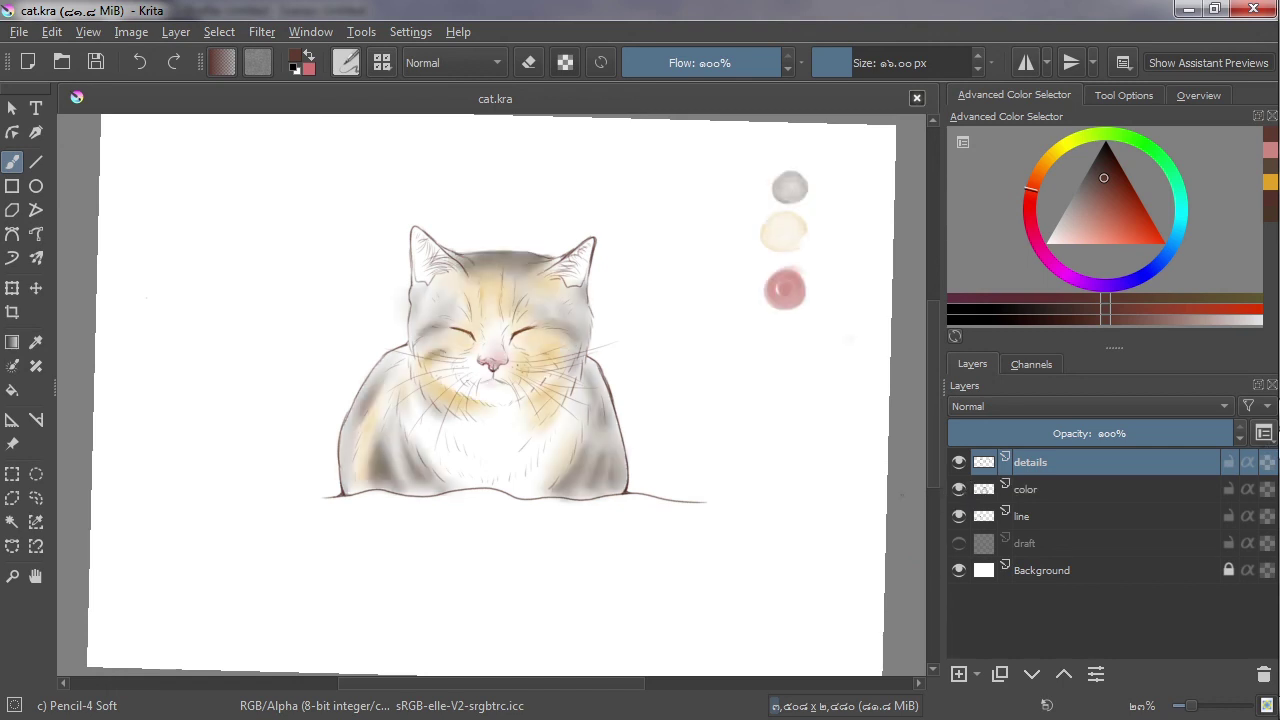